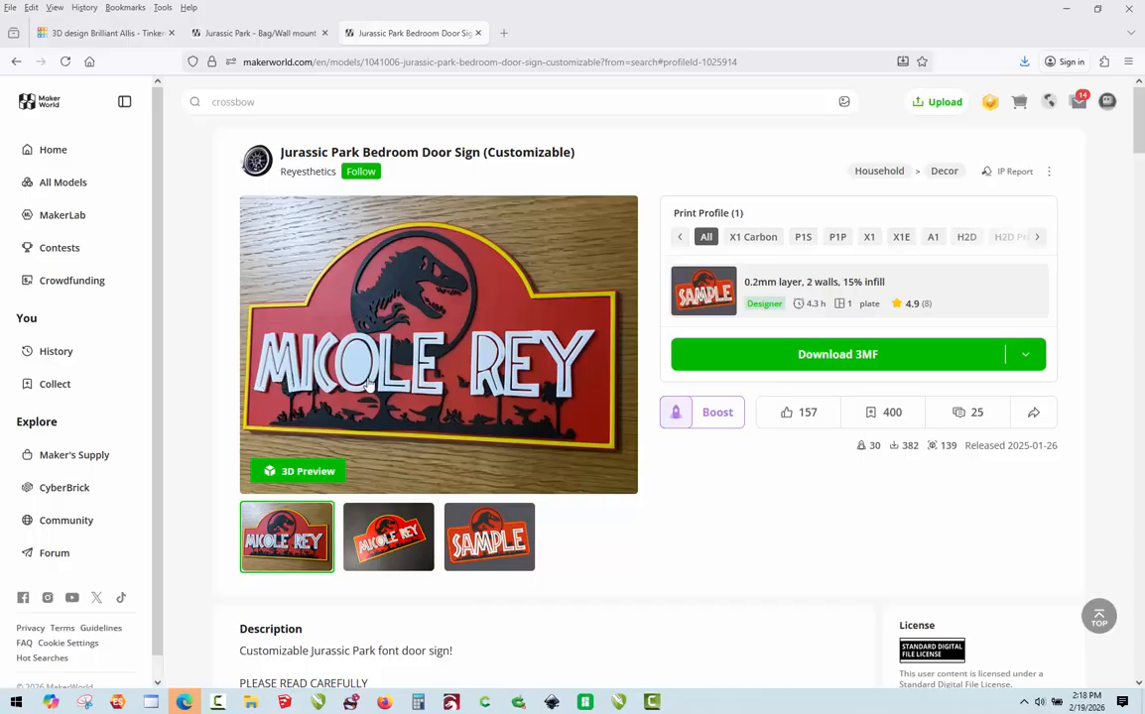
- Read through the Jurassic Park Bedroom Door Sign description and its instructions for loading, scaling and placing custom letters
scroll(569, 352, down, 3)
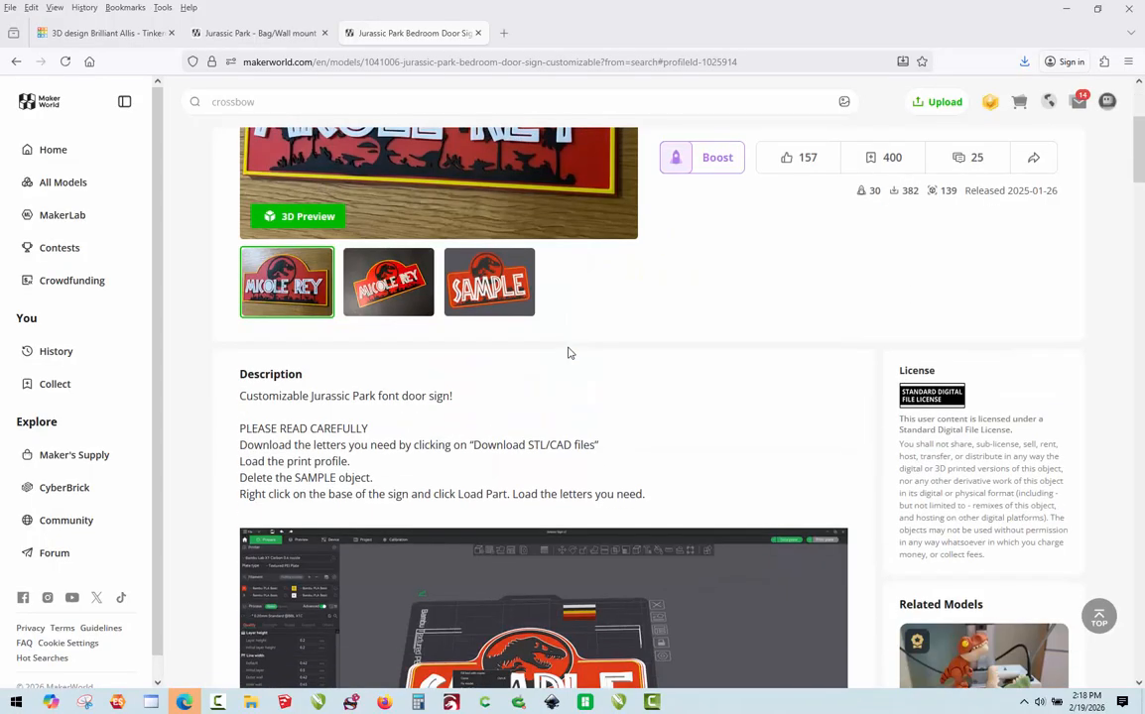
scroll(569, 352, down, 2)
scroll(569, 352, down, 1)
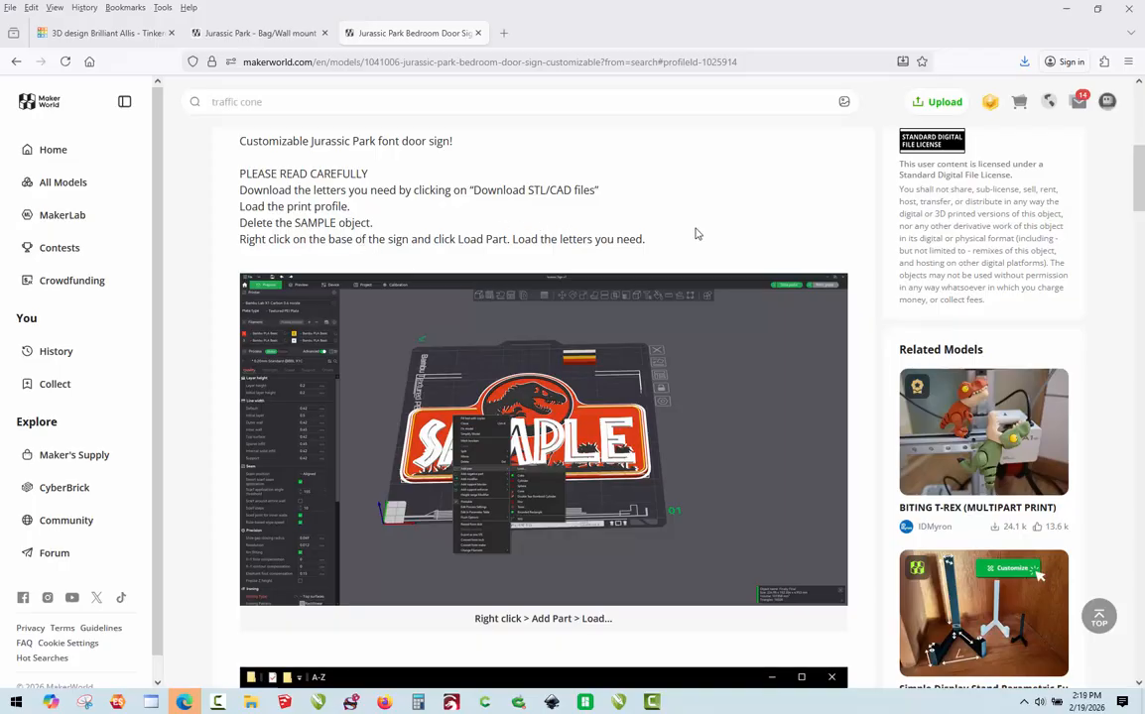
scroll(695, 233, down, 4)
scroll(695, 233, down, 4)
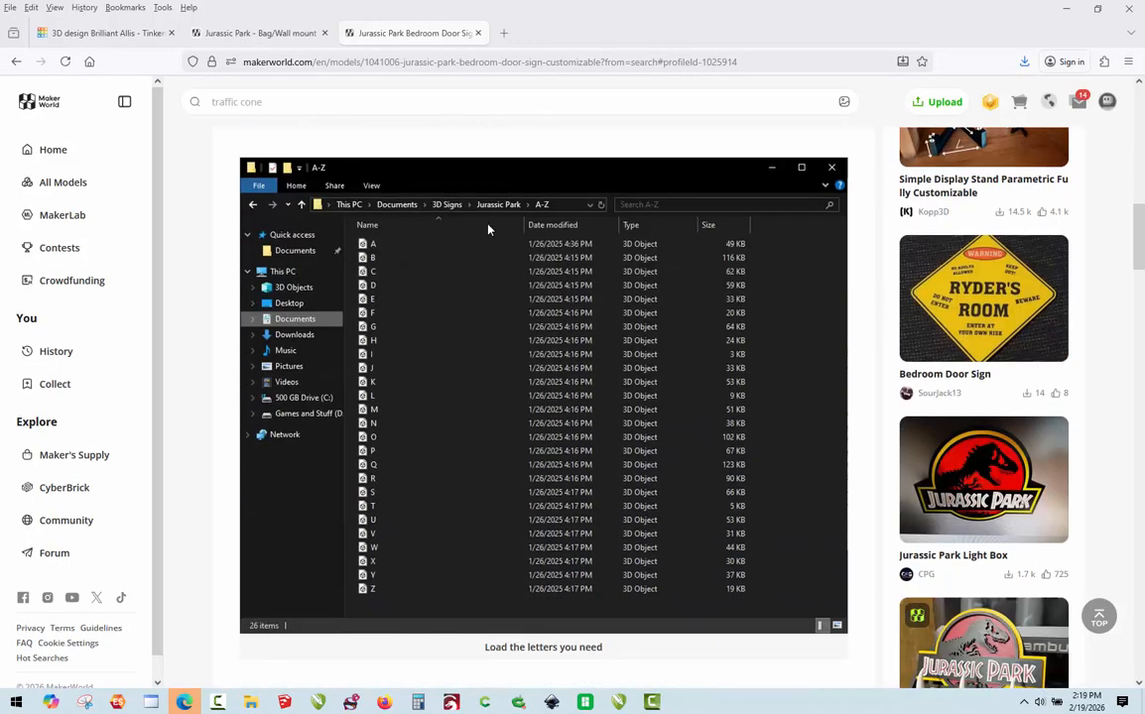
scroll(426, 395, down, 5)
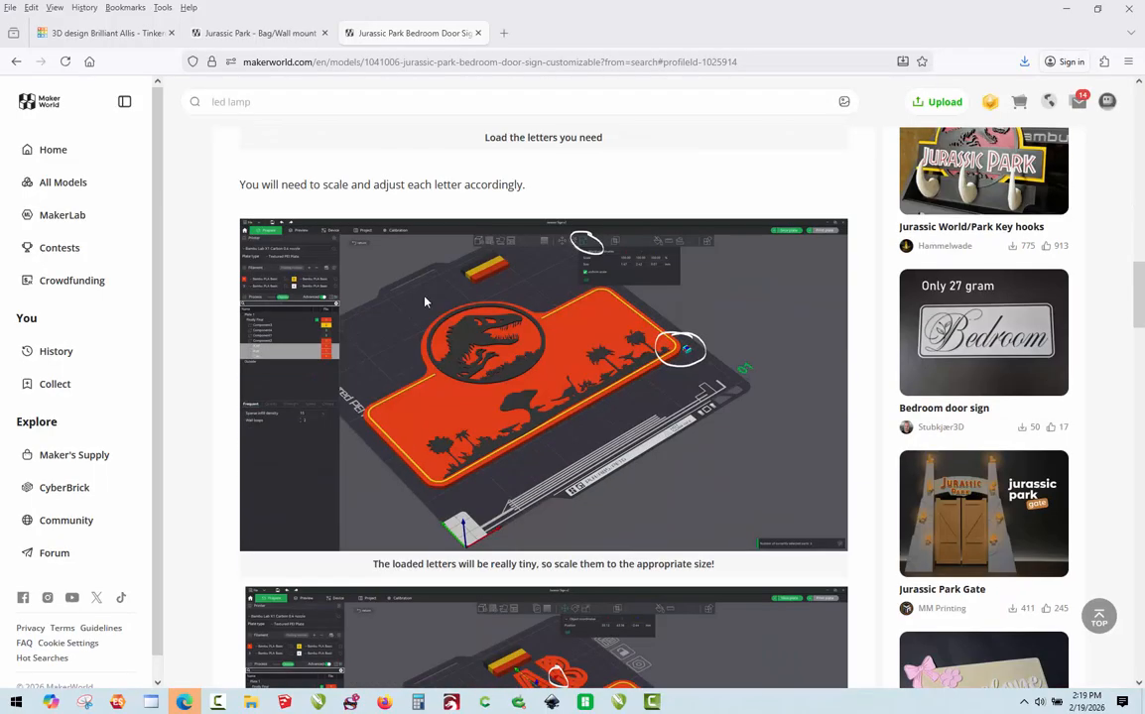
scroll(464, 437, down, 3)
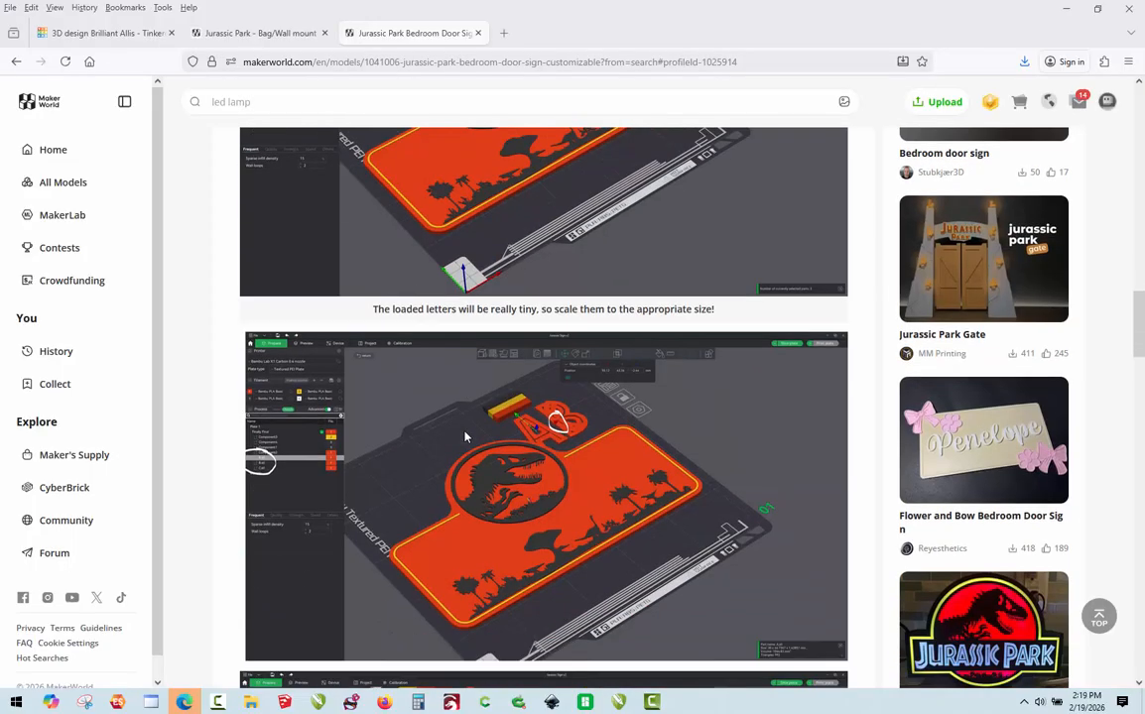
scroll(493, 437, down, 6)
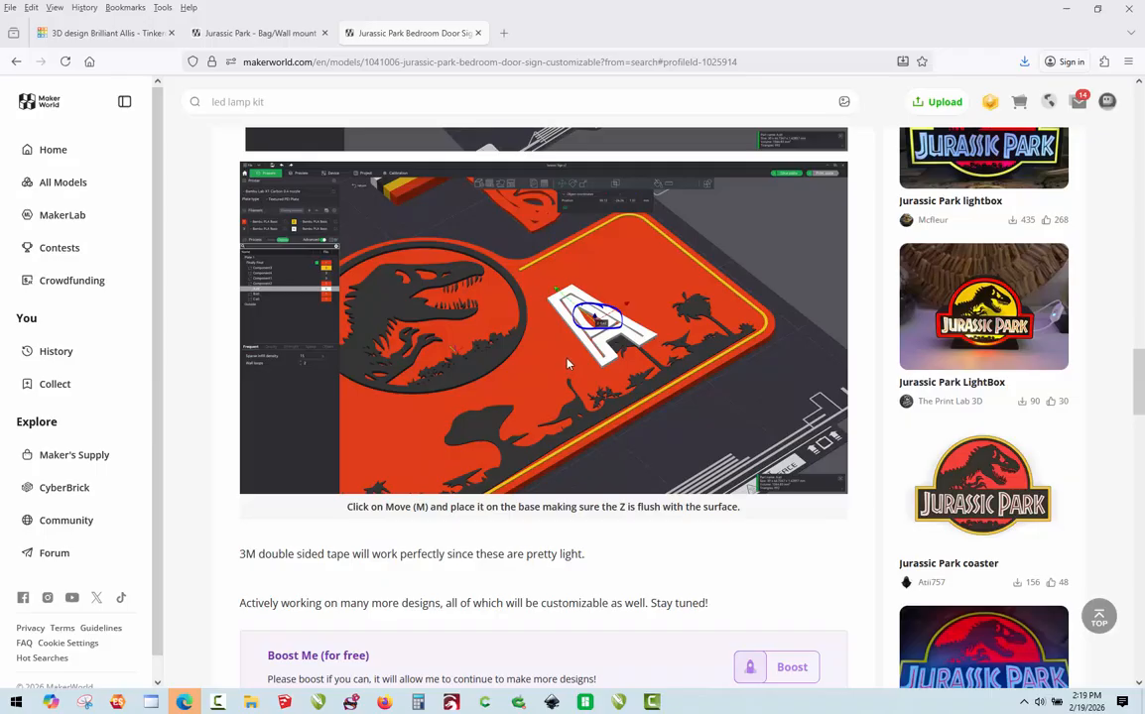
scroll(567, 363, down, 3)
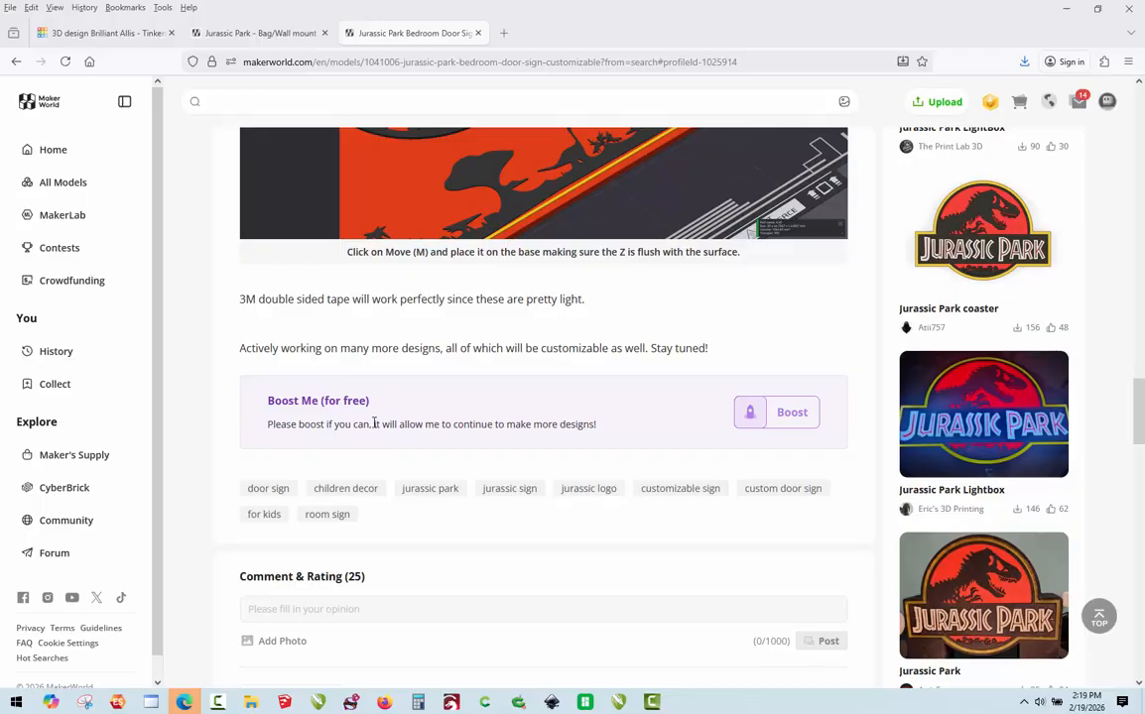
scroll(512, 398, up, 9)
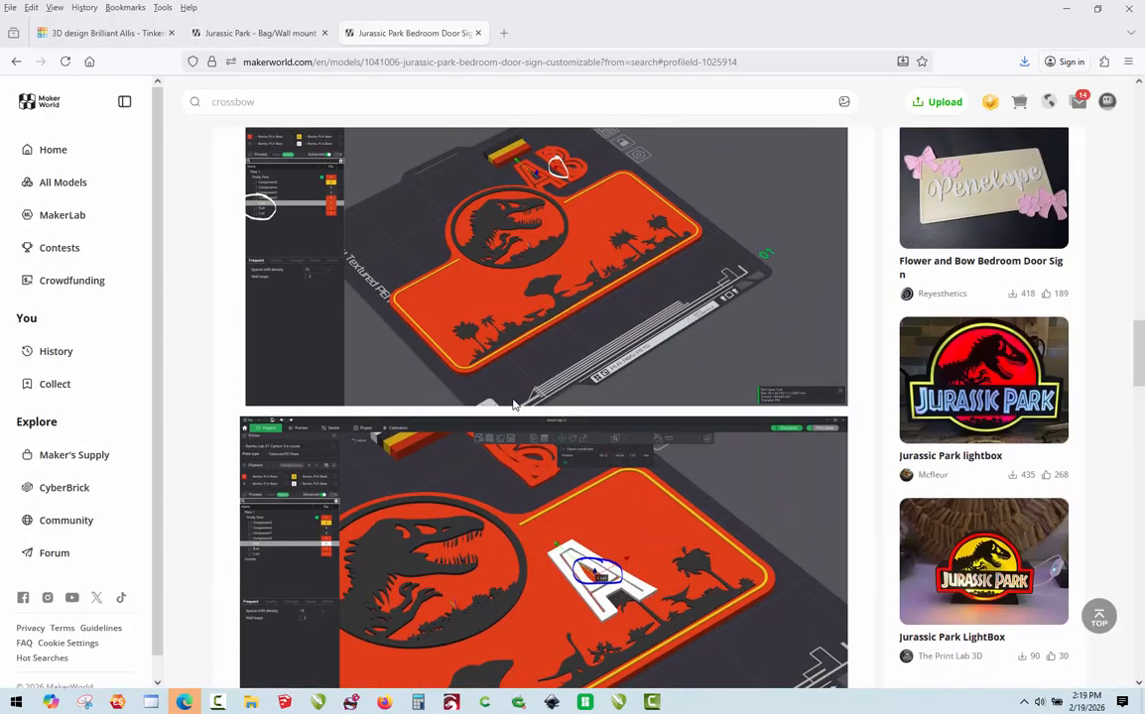
scroll(513, 405, up, 5)
scroll(513, 406, down, 6)
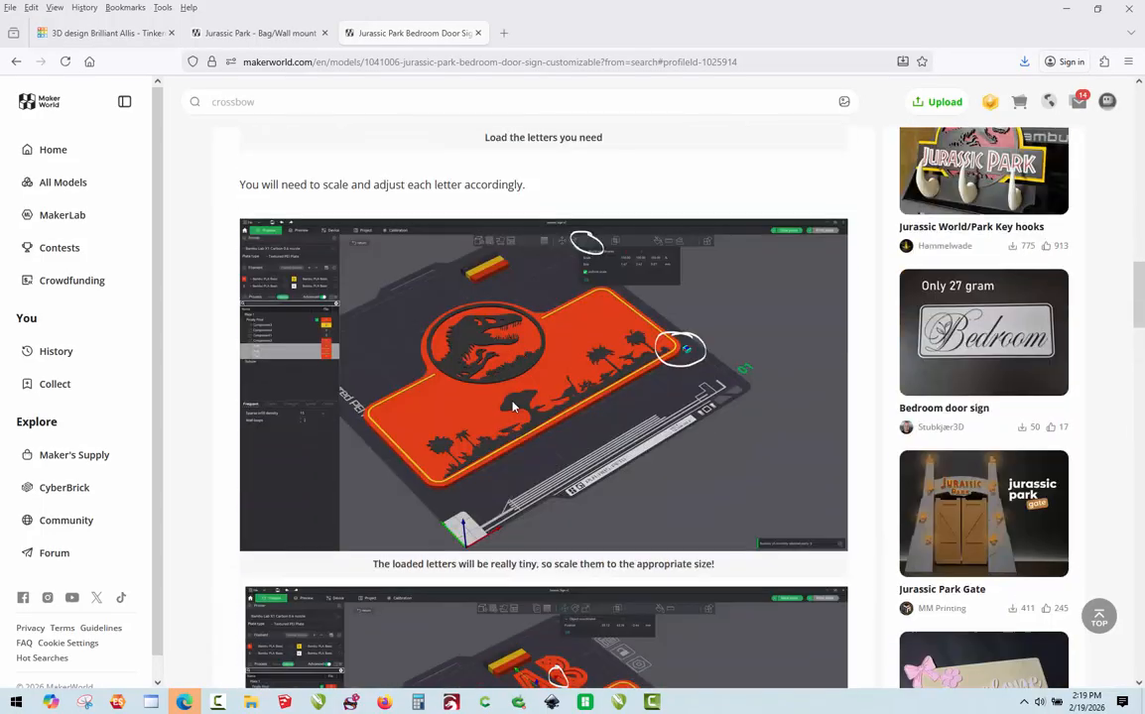
scroll(513, 405, up, 12)
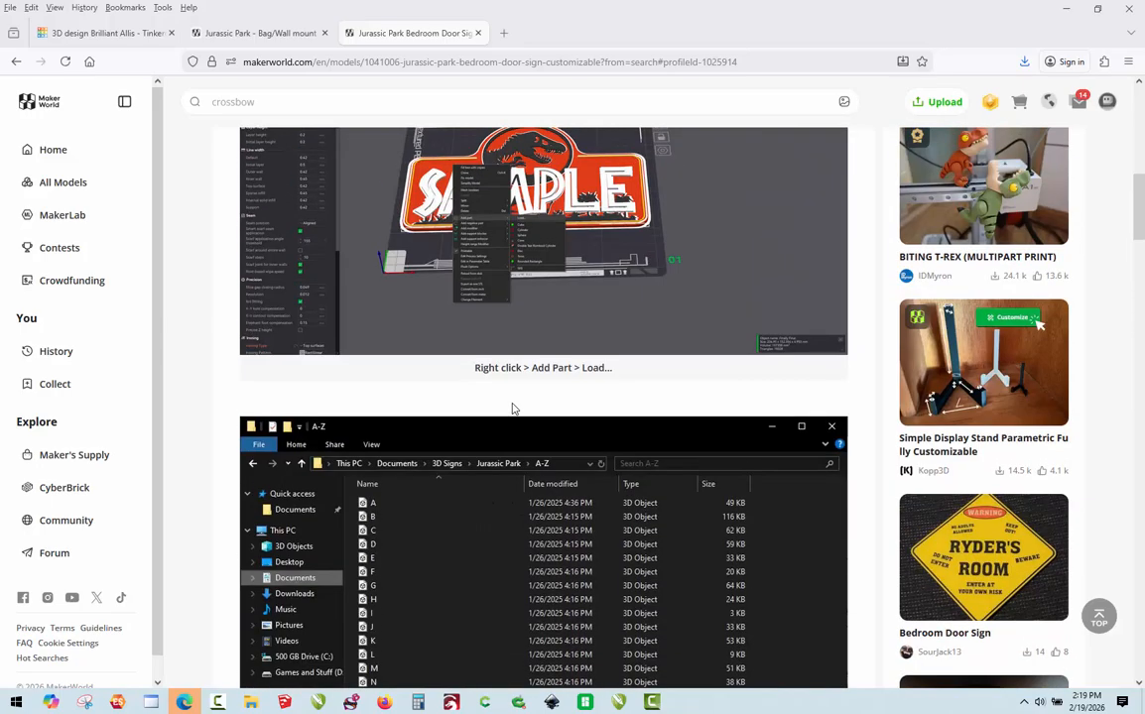
scroll(513, 407, up, 5)
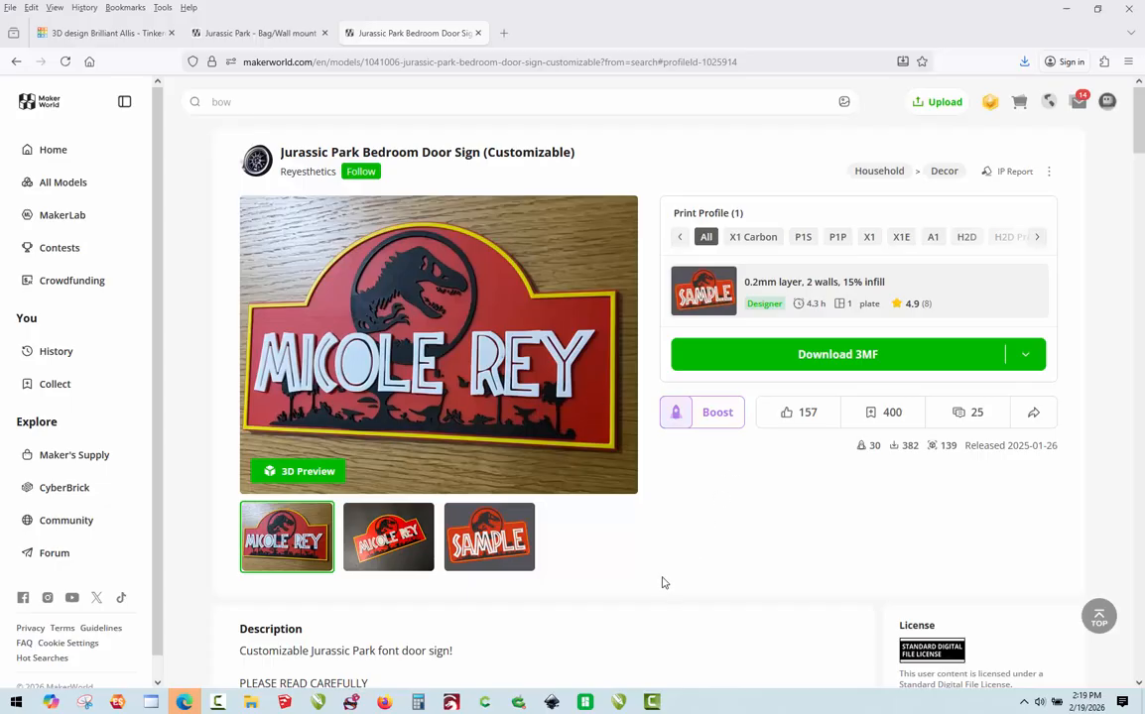
- Switch to the untitled Bambu Studio project and import Jurassic+Sign+v2.3mf from the Desktop
mouse_move(584, 707)
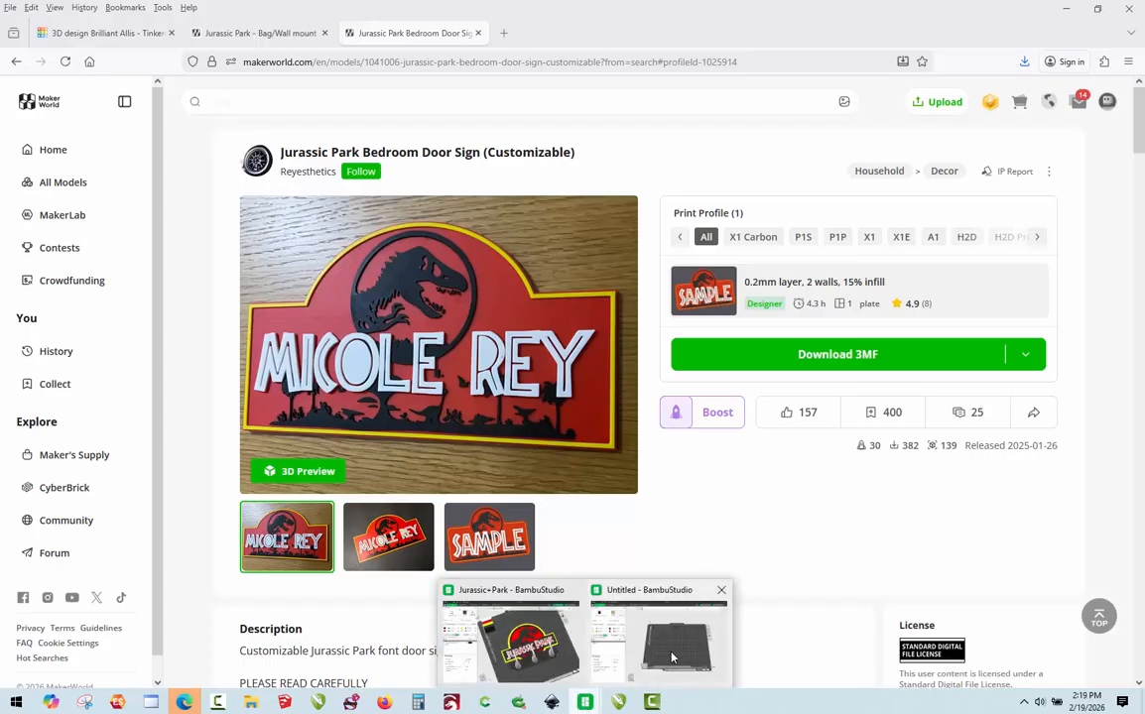
click(605, 595)
click(25, 11)
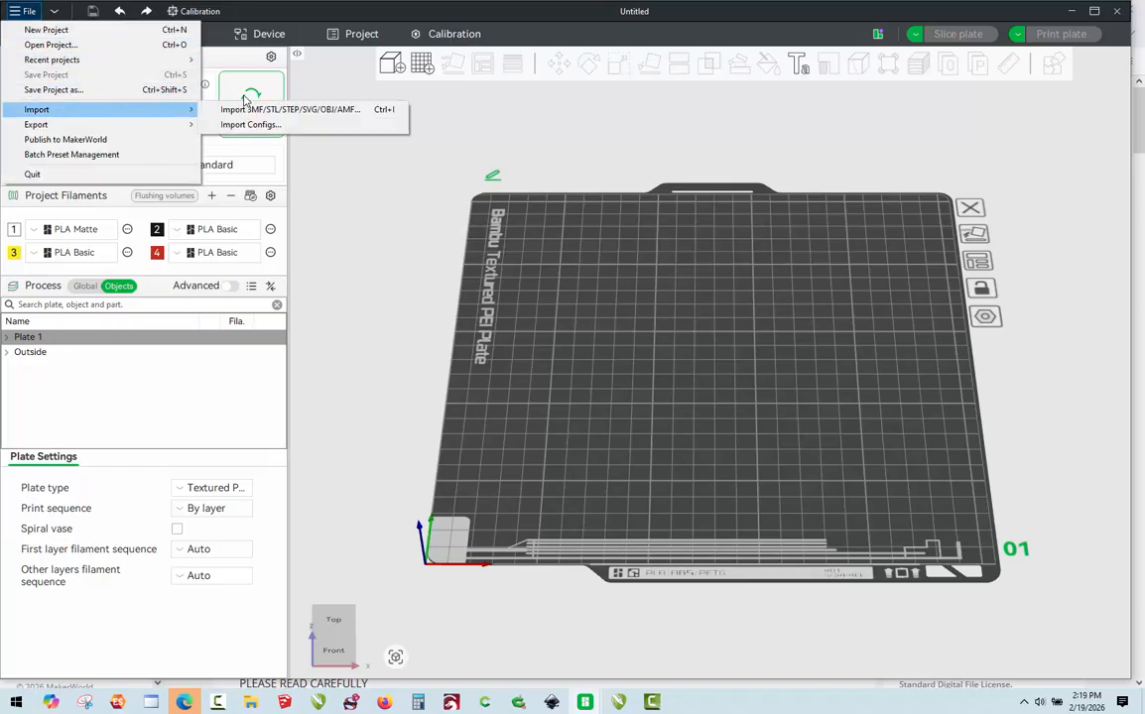
mouse_move(188, 117)
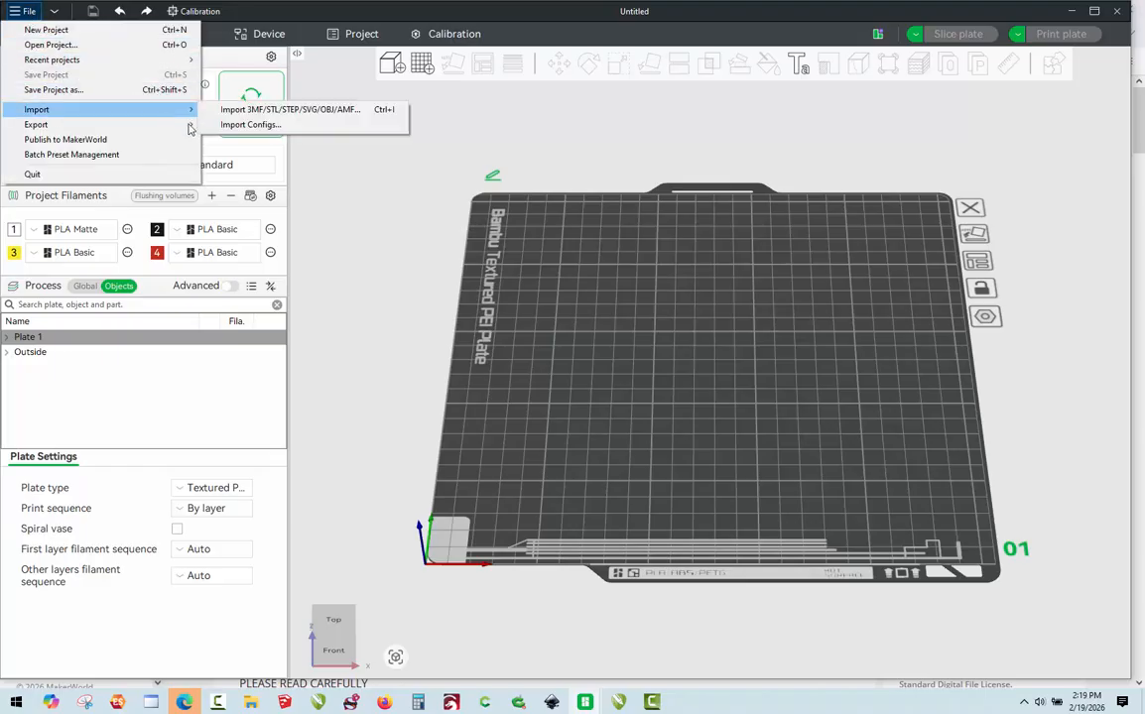
click(240, 110)
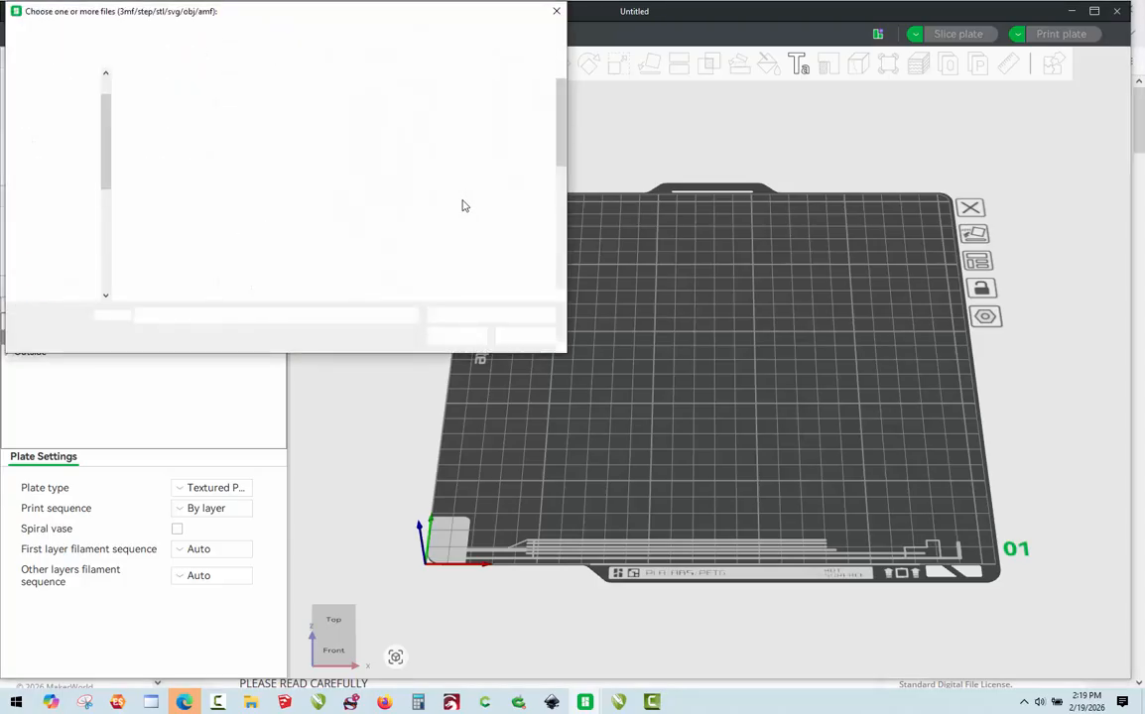
scroll(462, 203, down, 3)
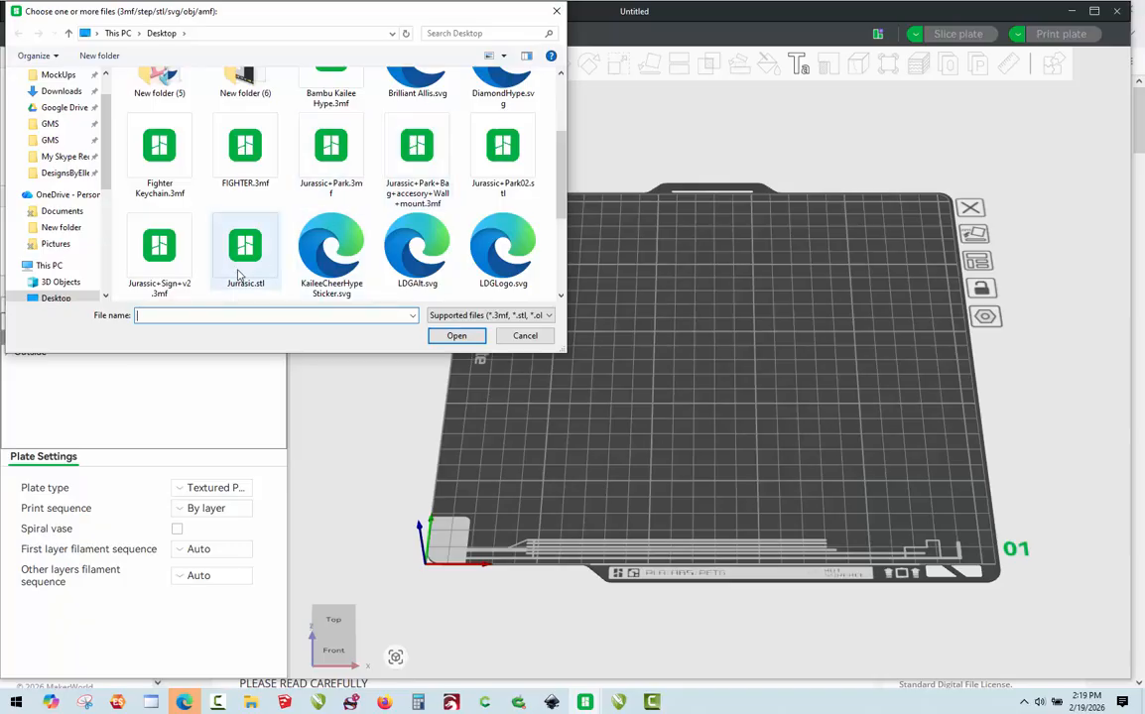
click(164, 239)
double_click(167, 238)
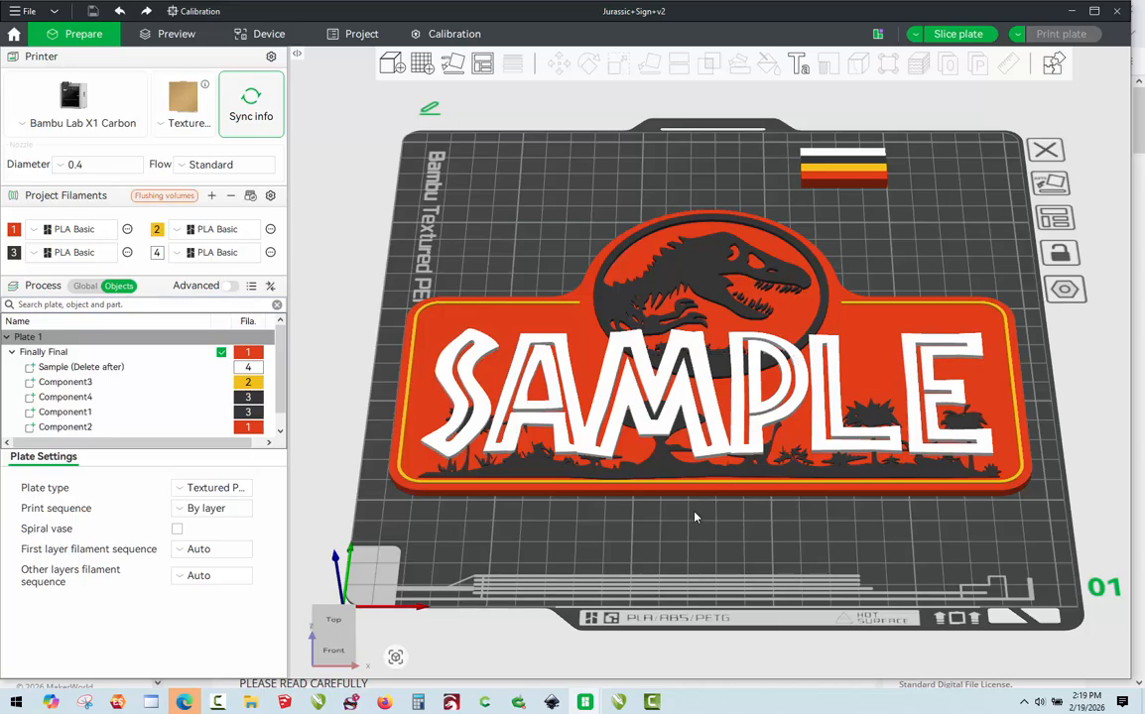
- Delete the "Sample (Delete after)" lettering part from the sign and clear the selection
drag(695, 513, 702, 526)
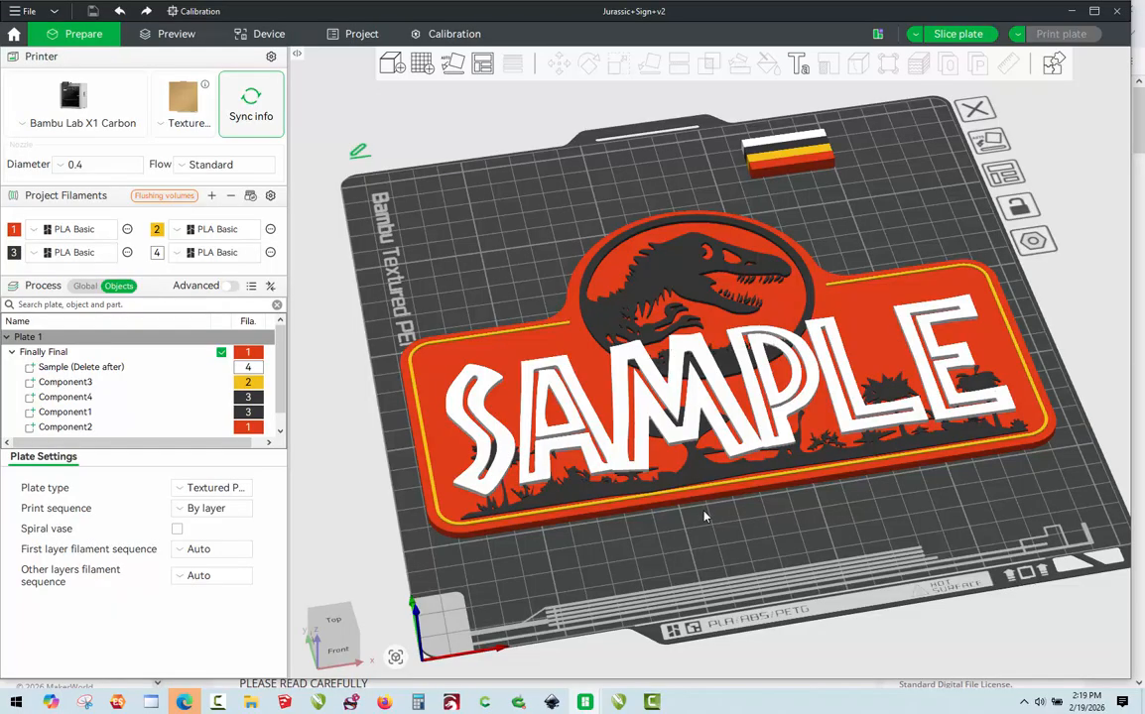
click(81, 368)
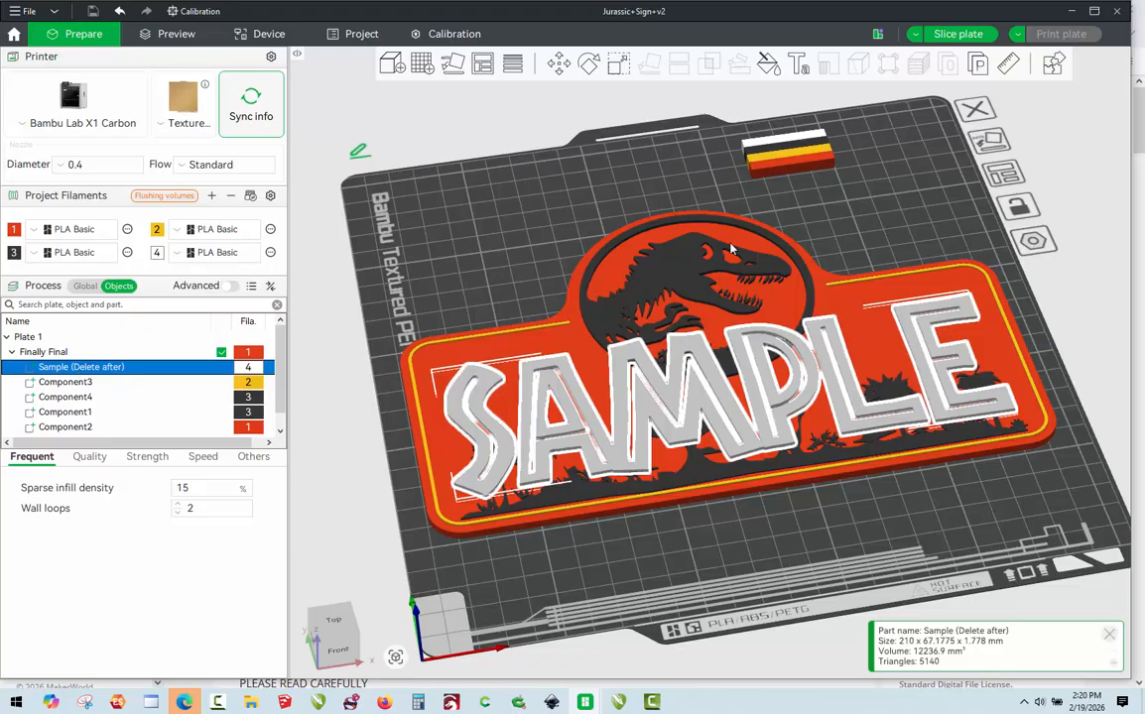
key(Delete)
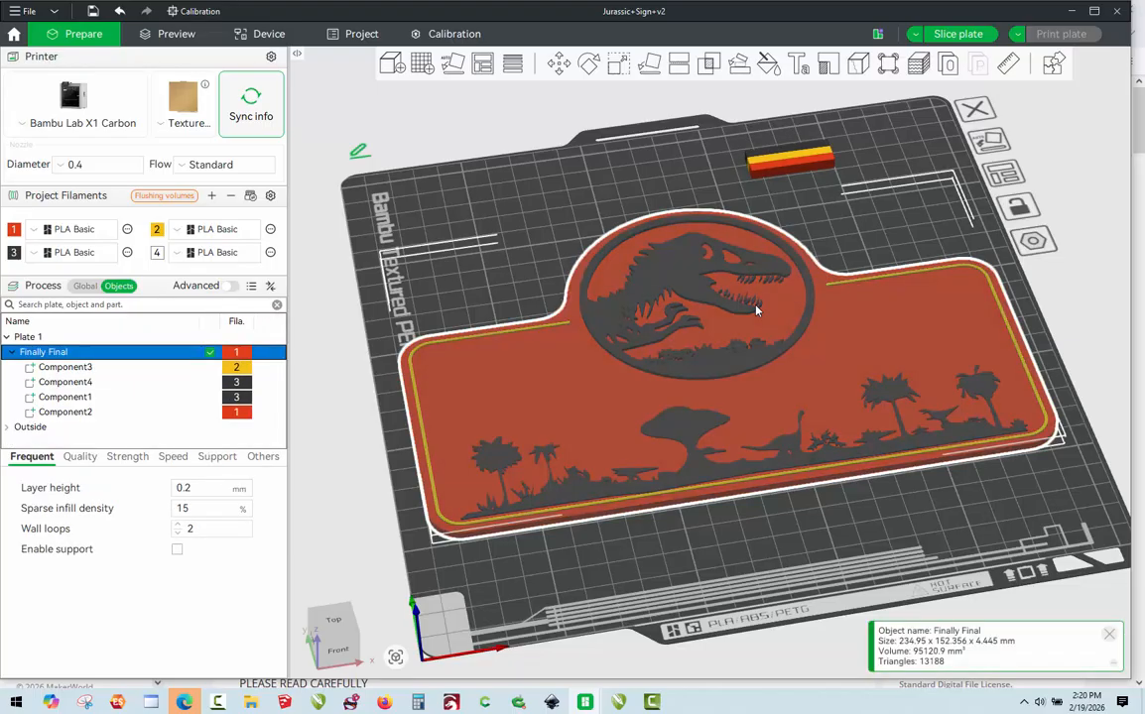
click(625, 543)
mouse_move(625, 547)
mouse_down()
mouse_move(564, 520)
mouse_move(644, 503)
mouse_move(621, 553)
mouse_up()
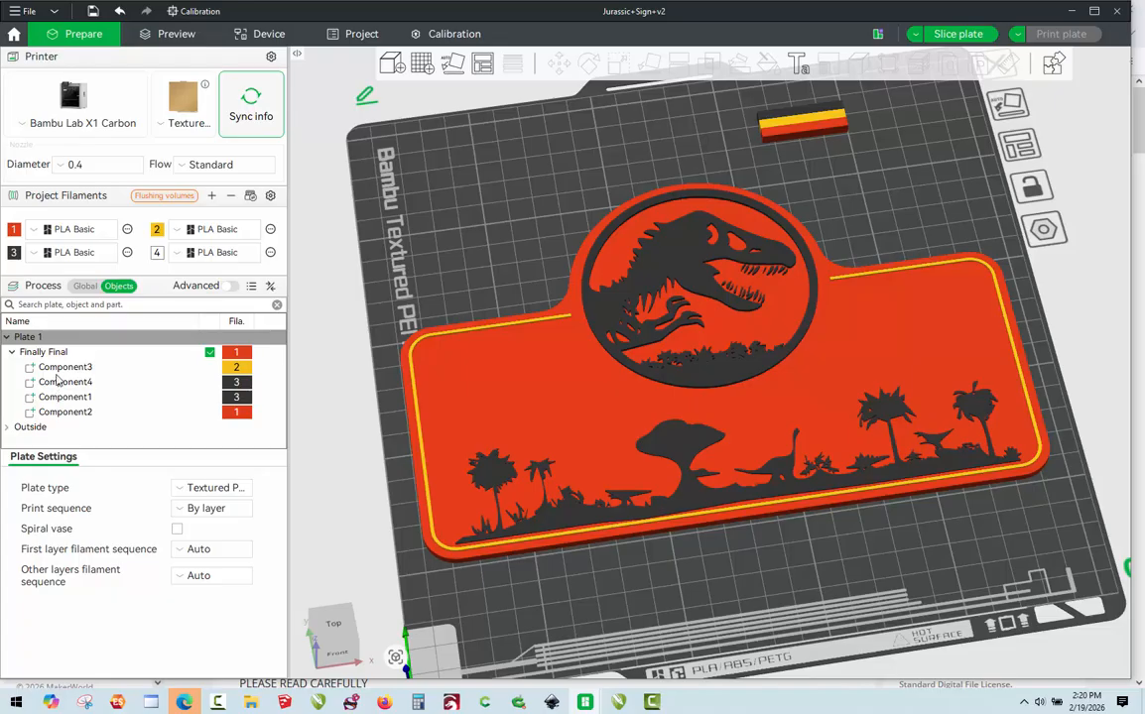
- Rename the sign's red base part, Component2, as "Background"
click(74, 413)
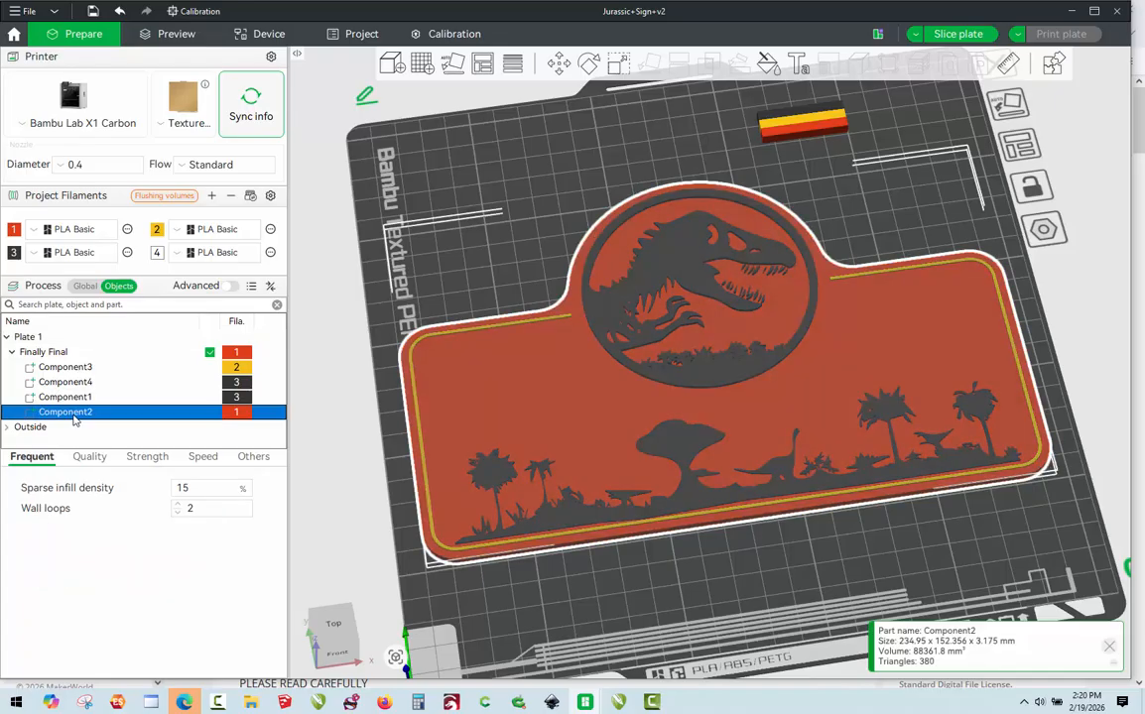
click(73, 413)
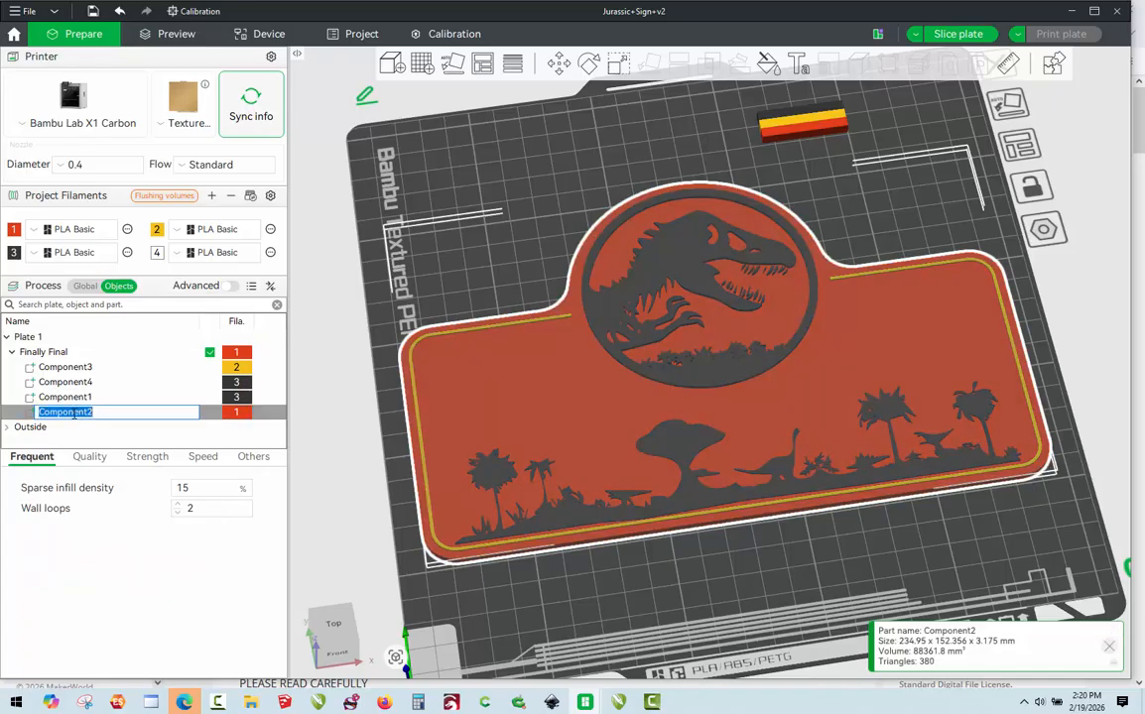
text(Background)
key(Return)
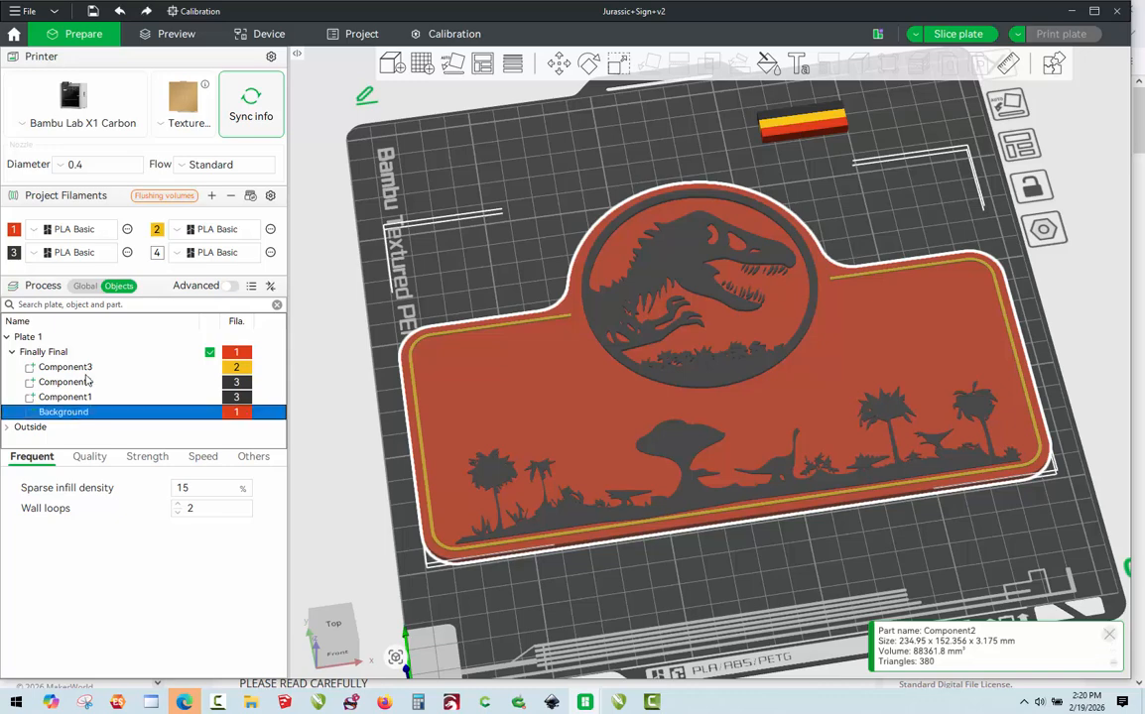
- Rename the round dinosaur emblem part, Component1, as "Upper Logo"
click(82, 398)
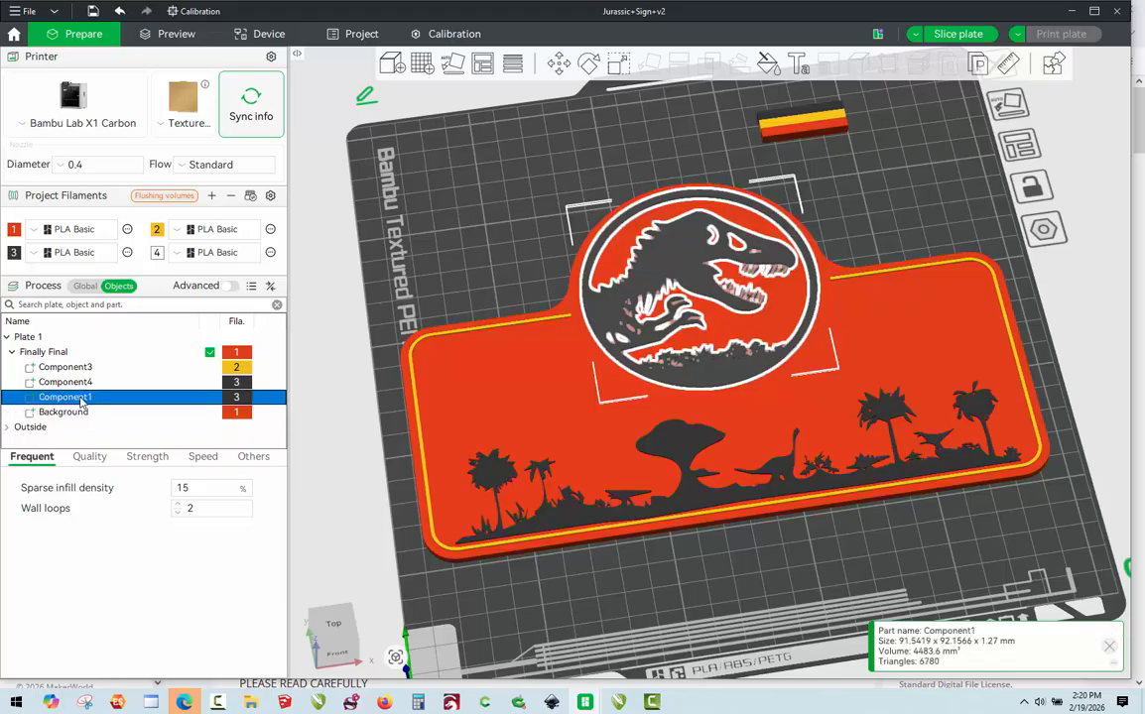
click(82, 398)
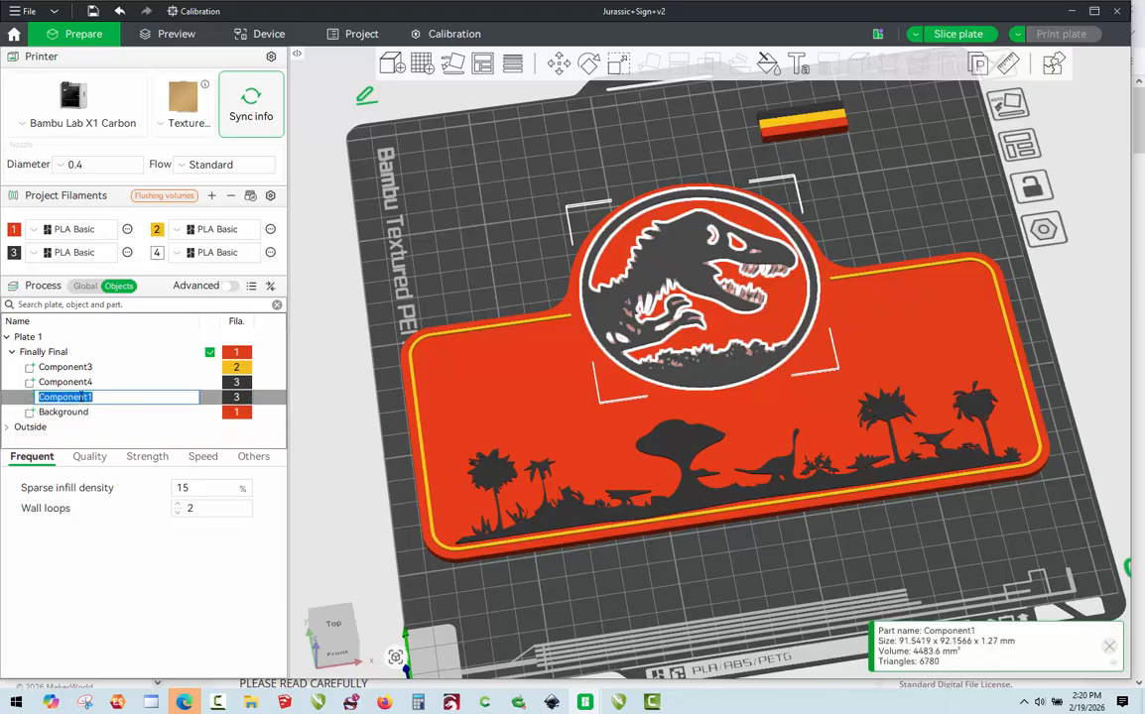
text(Upper Logo)
key(Return)
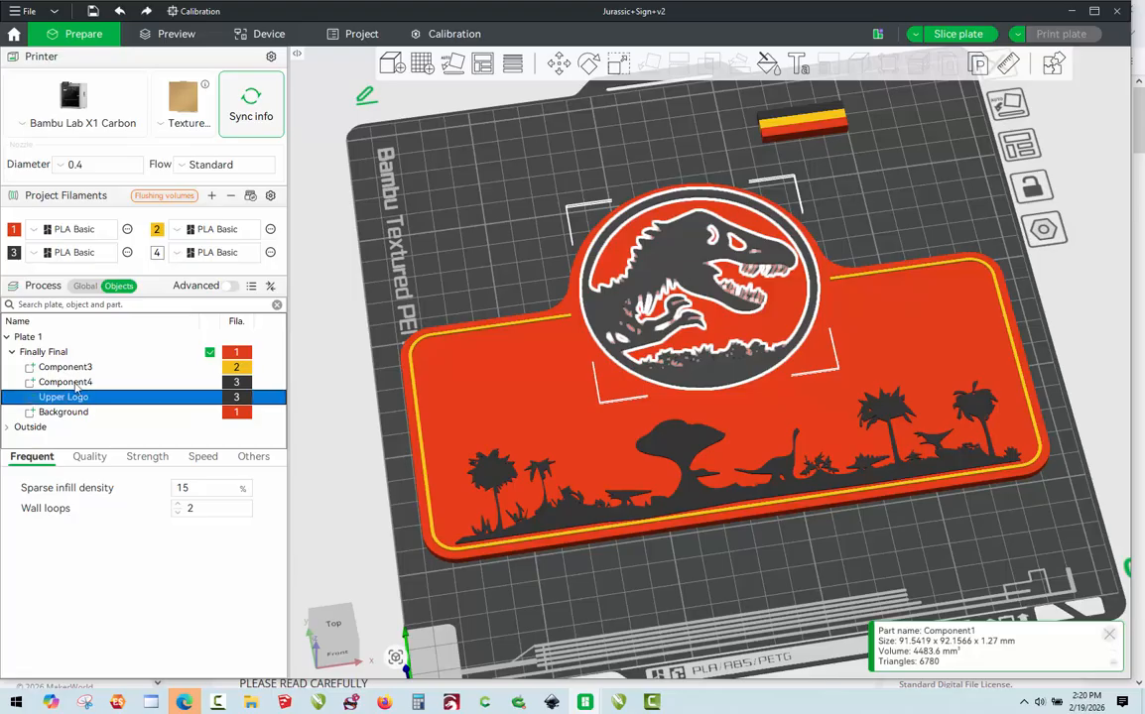
- Rename the jungle silhouette part, Component4, as "Lower Artwork"
click(76, 384)
click(77, 384)
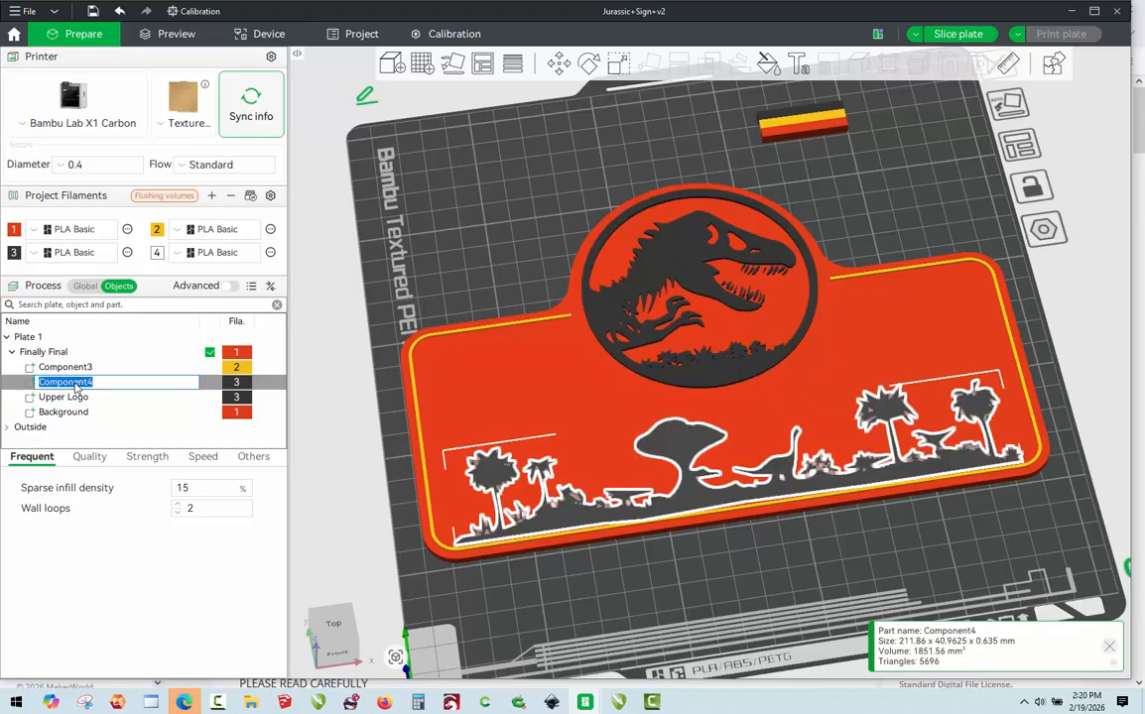
text(Lower Artwork)
key(Return)
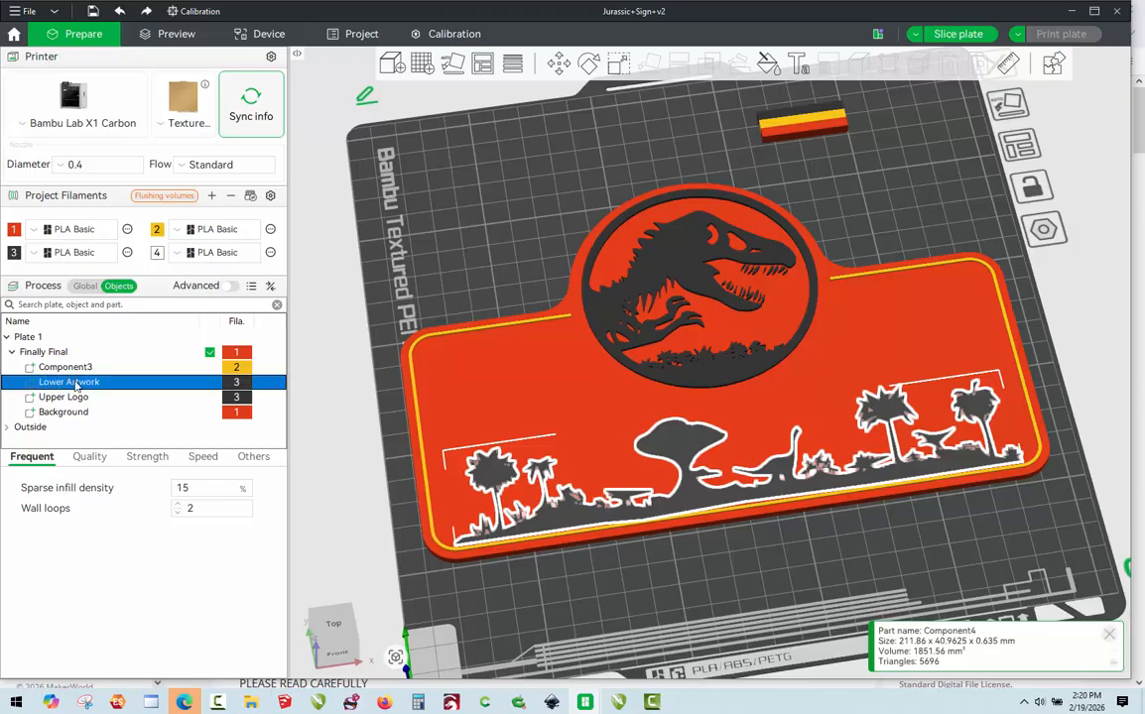
- Rename the yellow outline part, Component3, as "Outer Border" and clear the selection
click(79, 368)
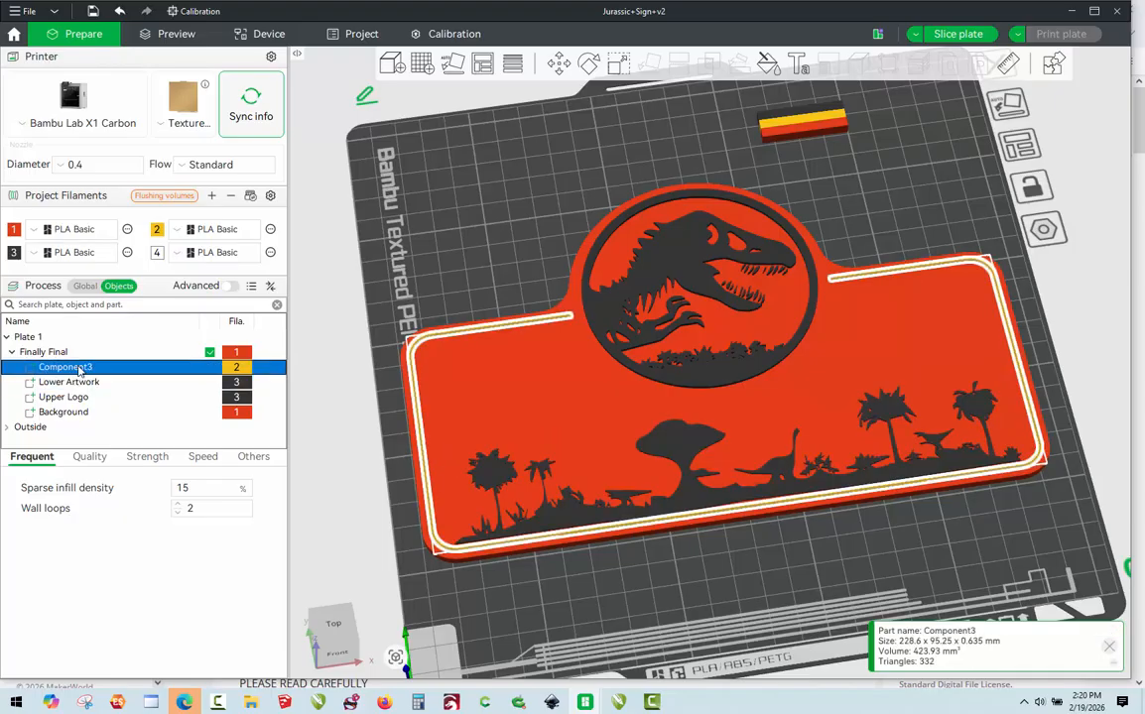
click(80, 368)
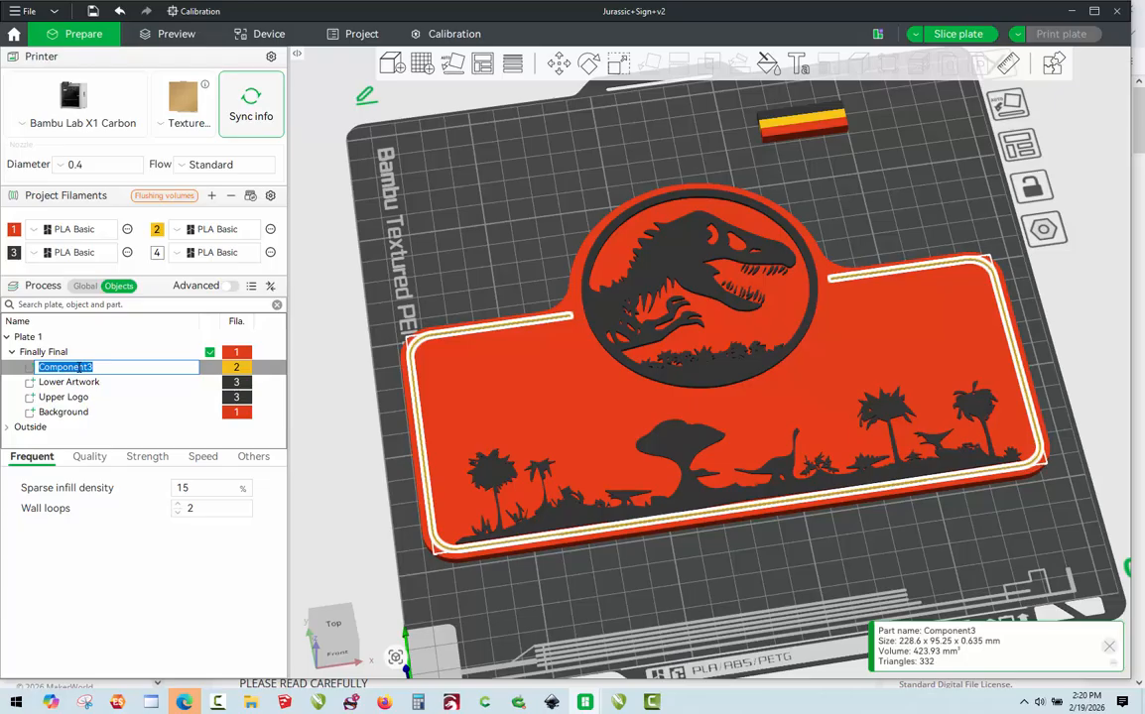
text(Outer Border)
key(Return)
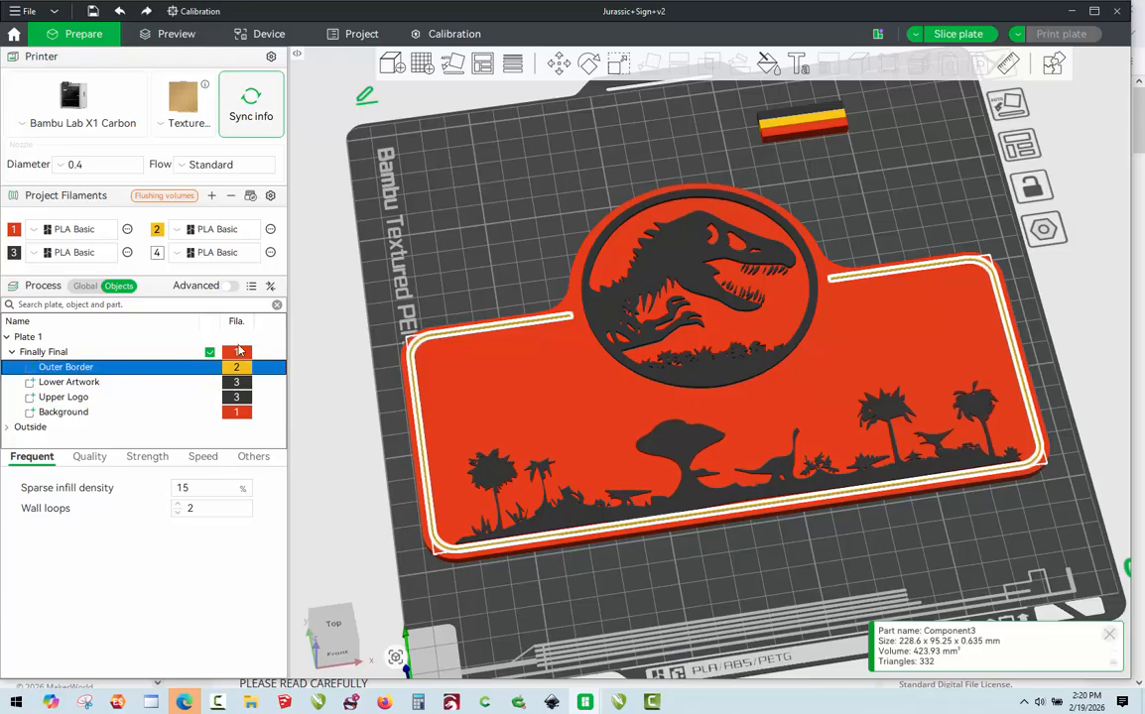
click(508, 238)
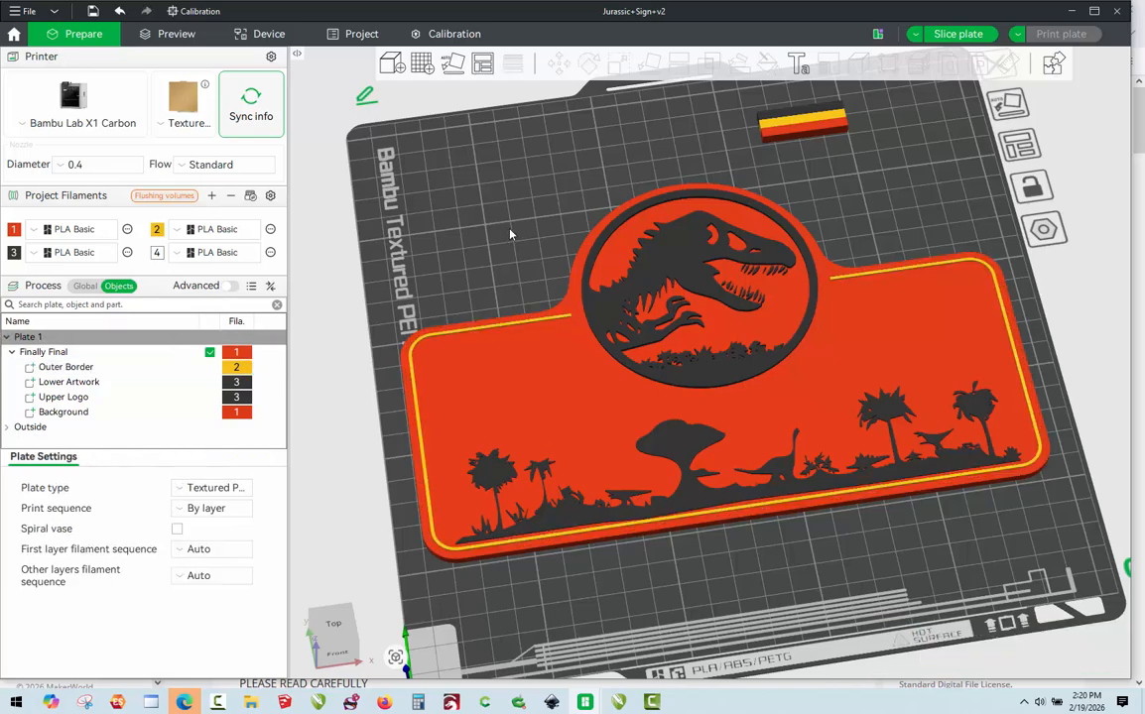
- Check the dimensions of the Background, Upper Logo, Lower Artwork and Outer Border parts with the Scale tool, and clear the selection
mouse_move(508, 233)
mouse_down()
mouse_move(513, 218)
mouse_move(508, 229)
mouse_up()
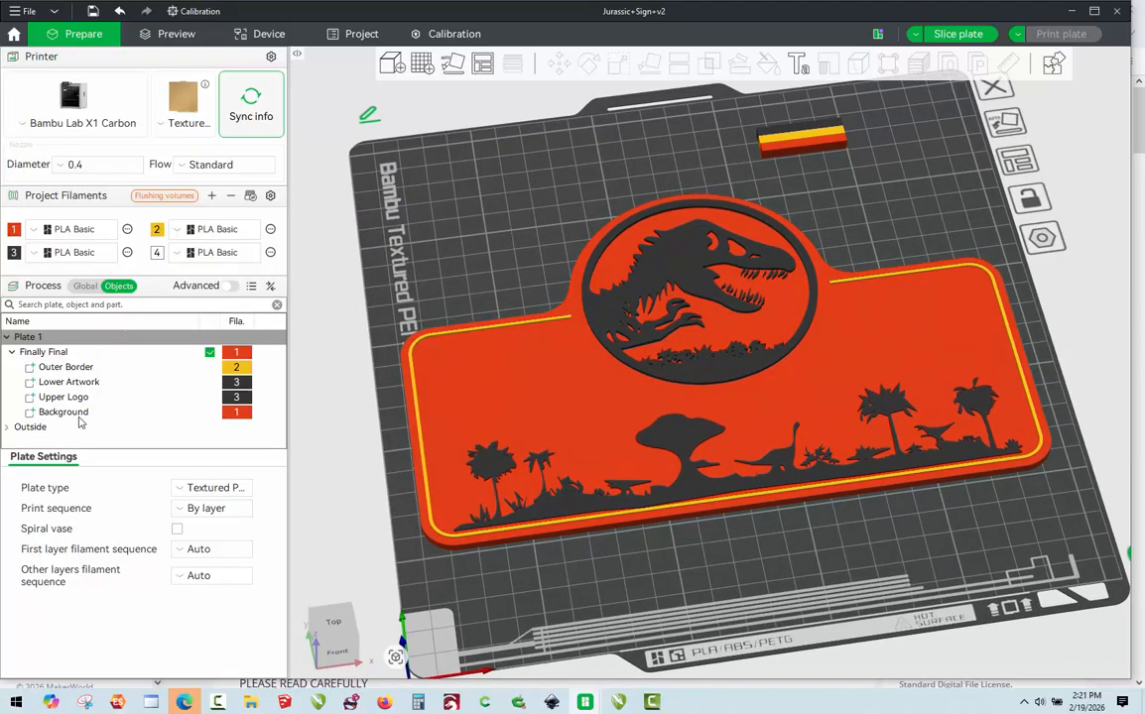
click(77, 412)
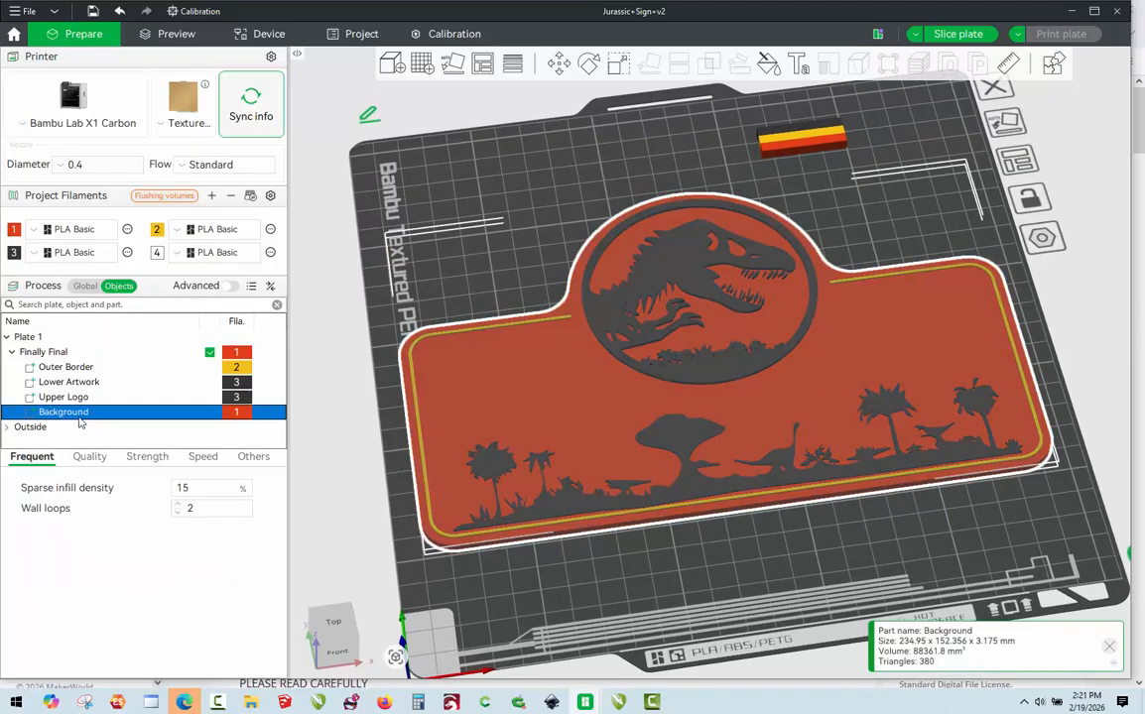
click(617, 65)
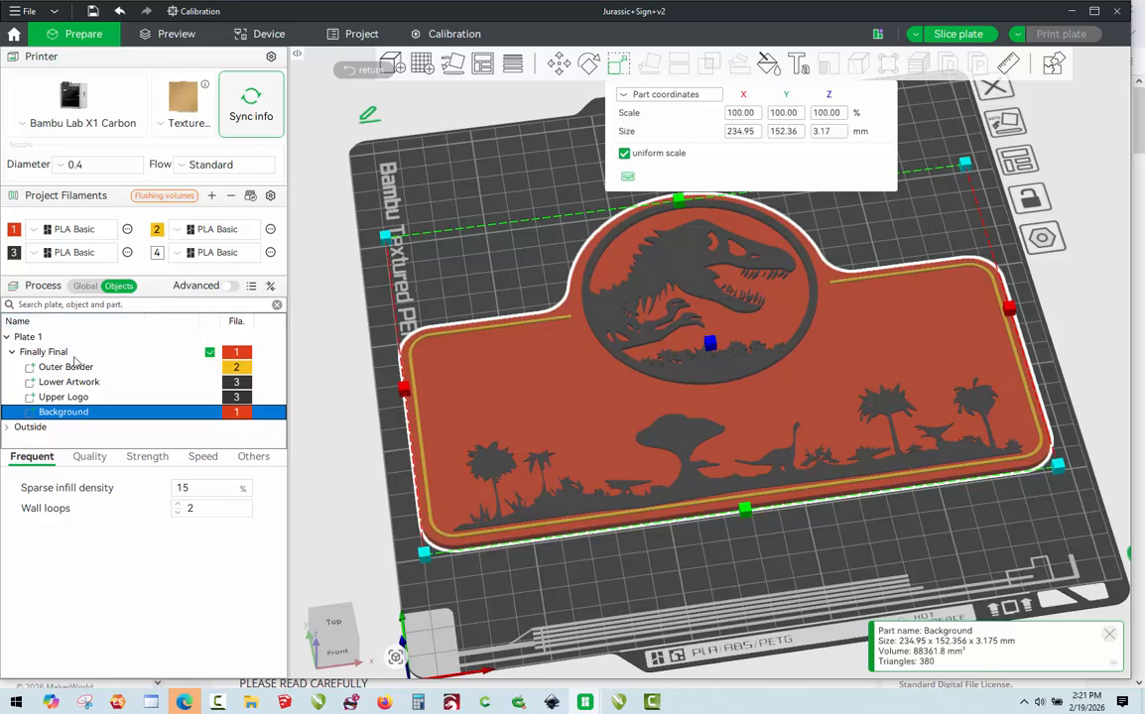
click(63, 397)
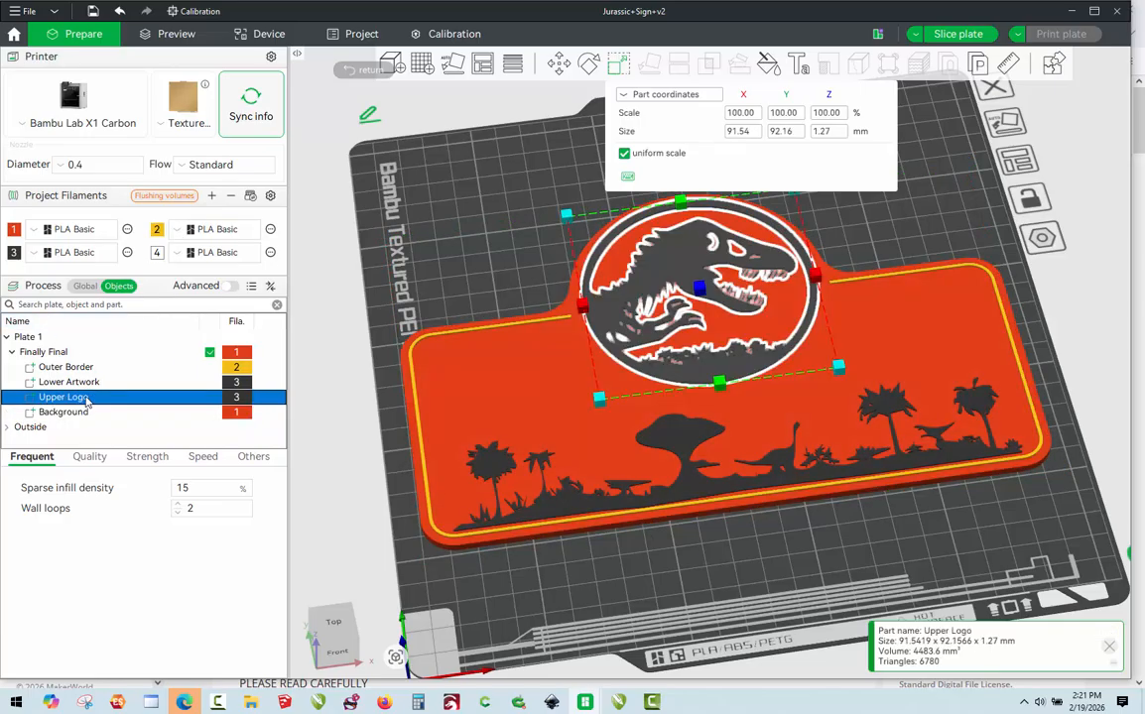
click(85, 386)
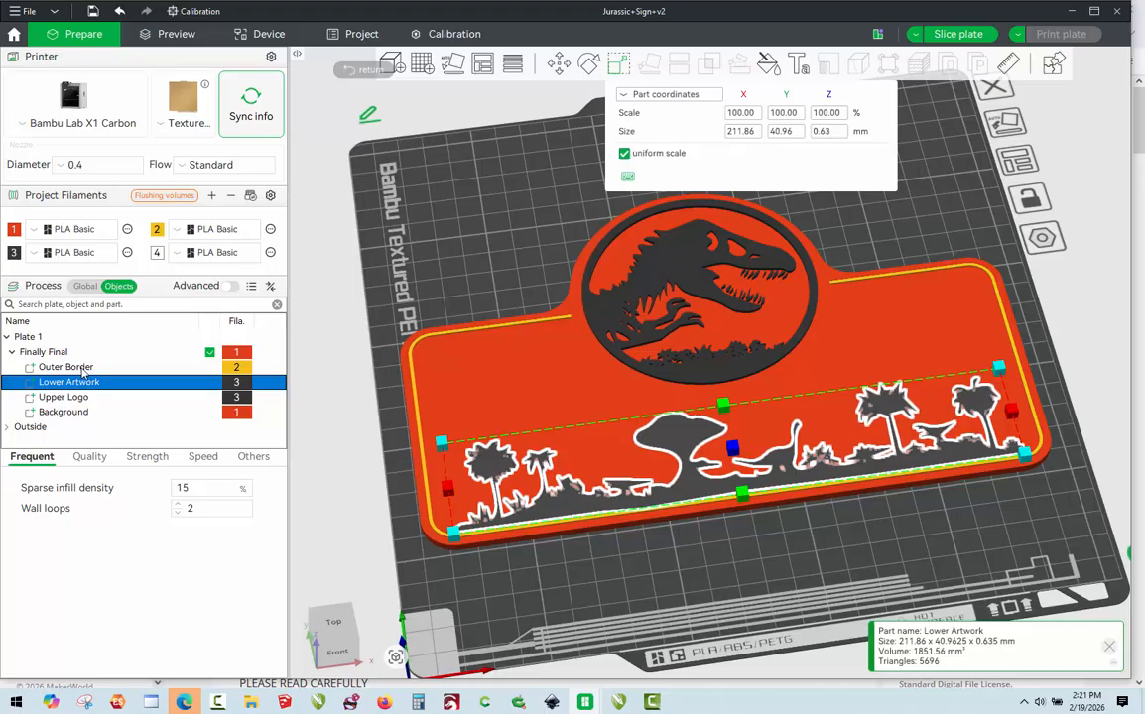
click(83, 371)
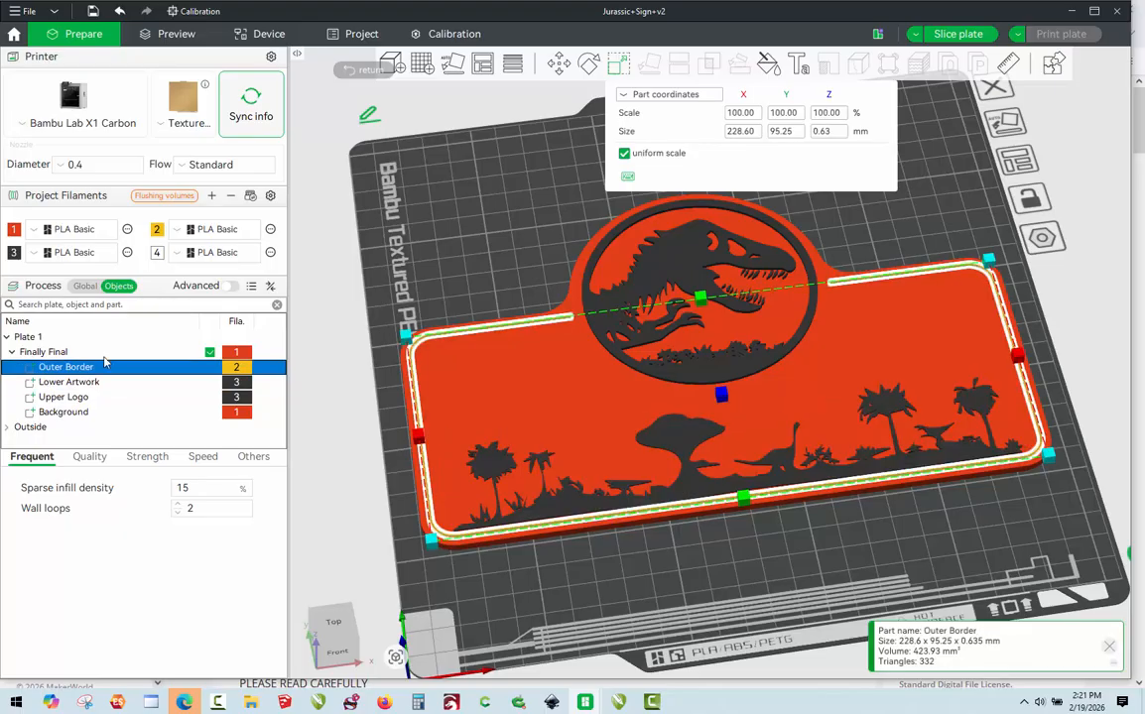
click(501, 214)
drag(497, 225, 491, 238)
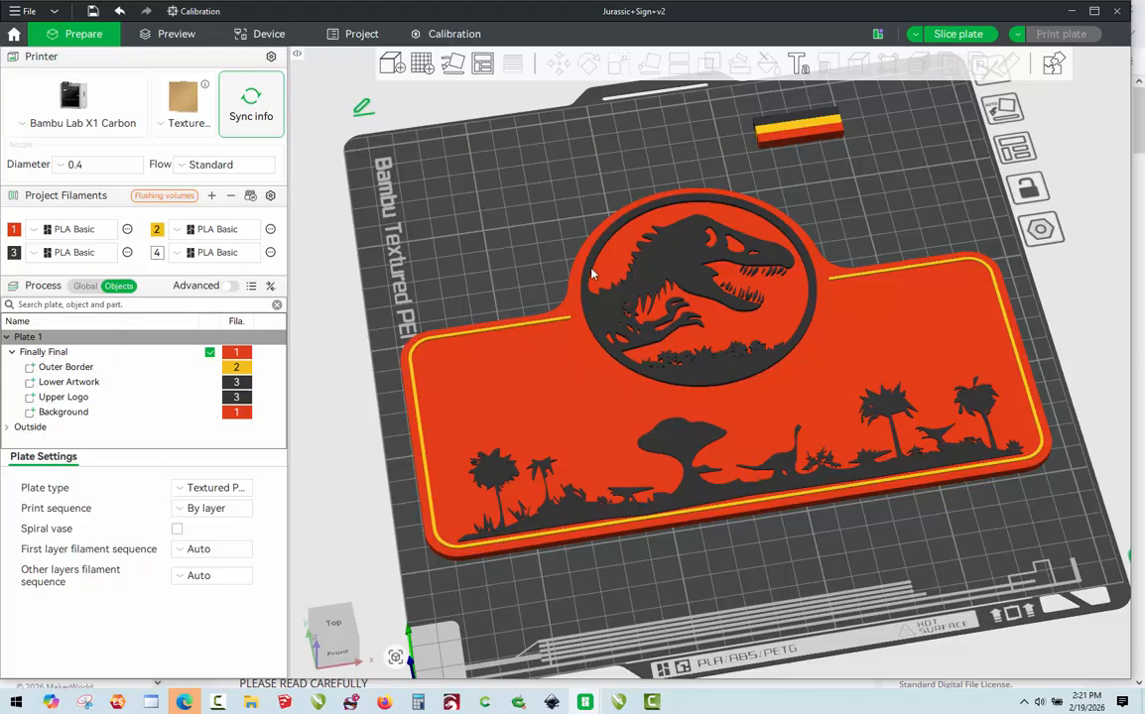
- Try scaling the Background part to a Z size of 3 mm with uniform scaling on, and undo it
click(576, 278)
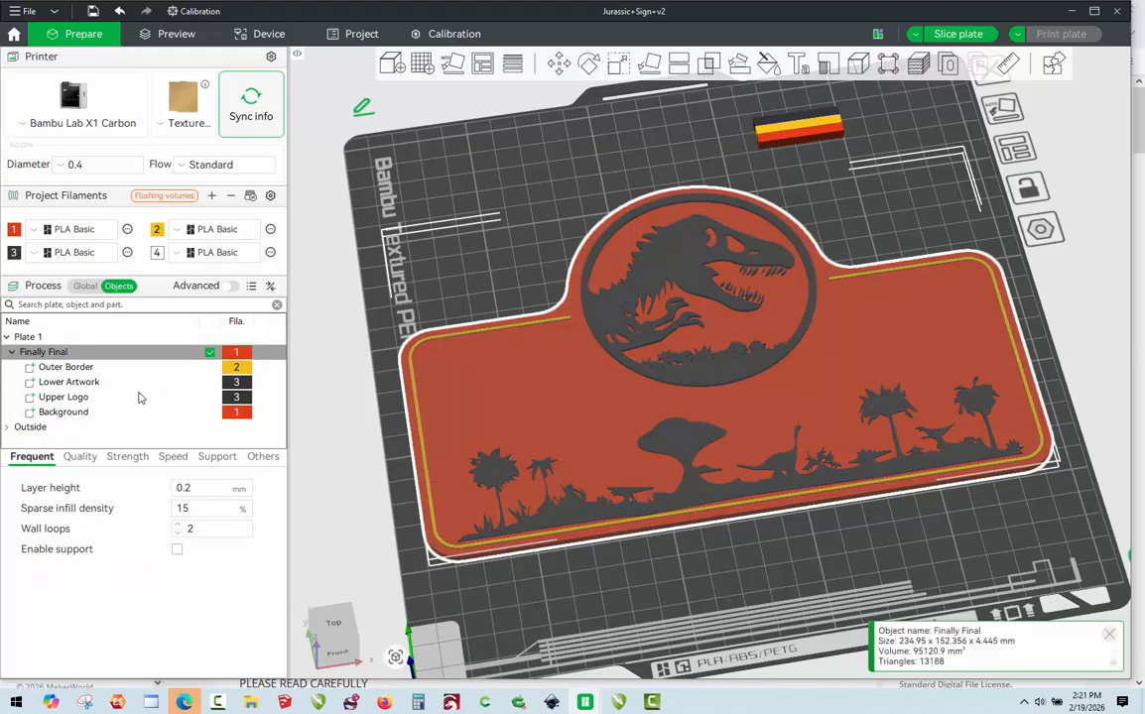
click(85, 411)
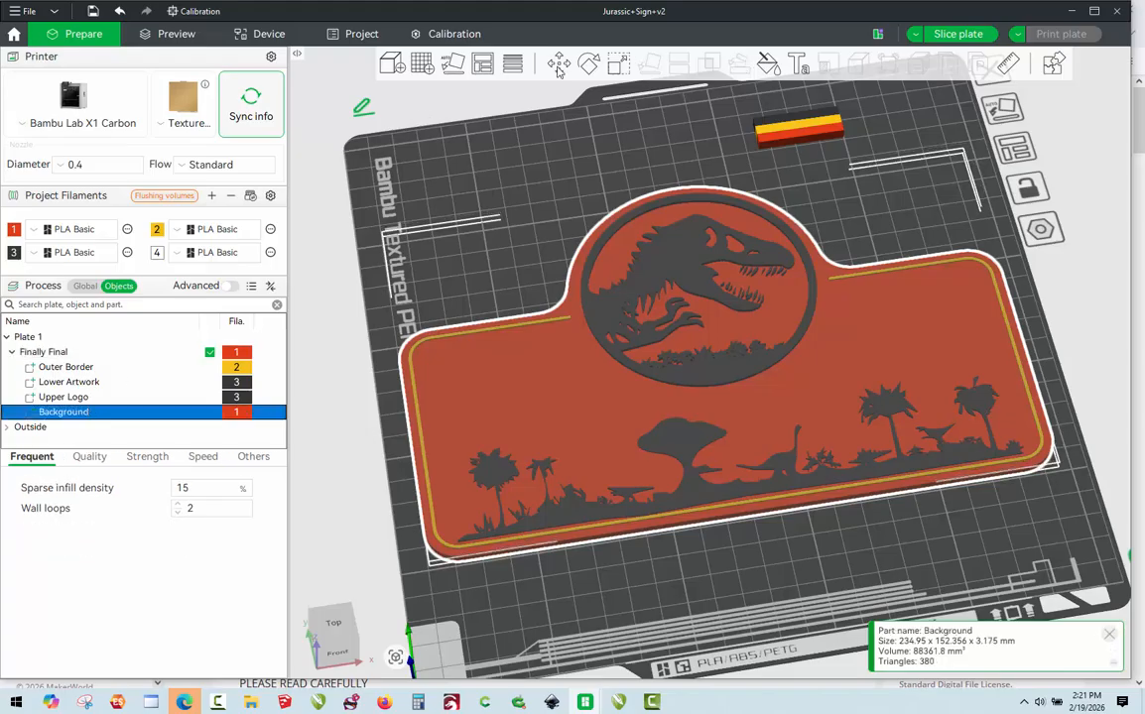
click(618, 64)
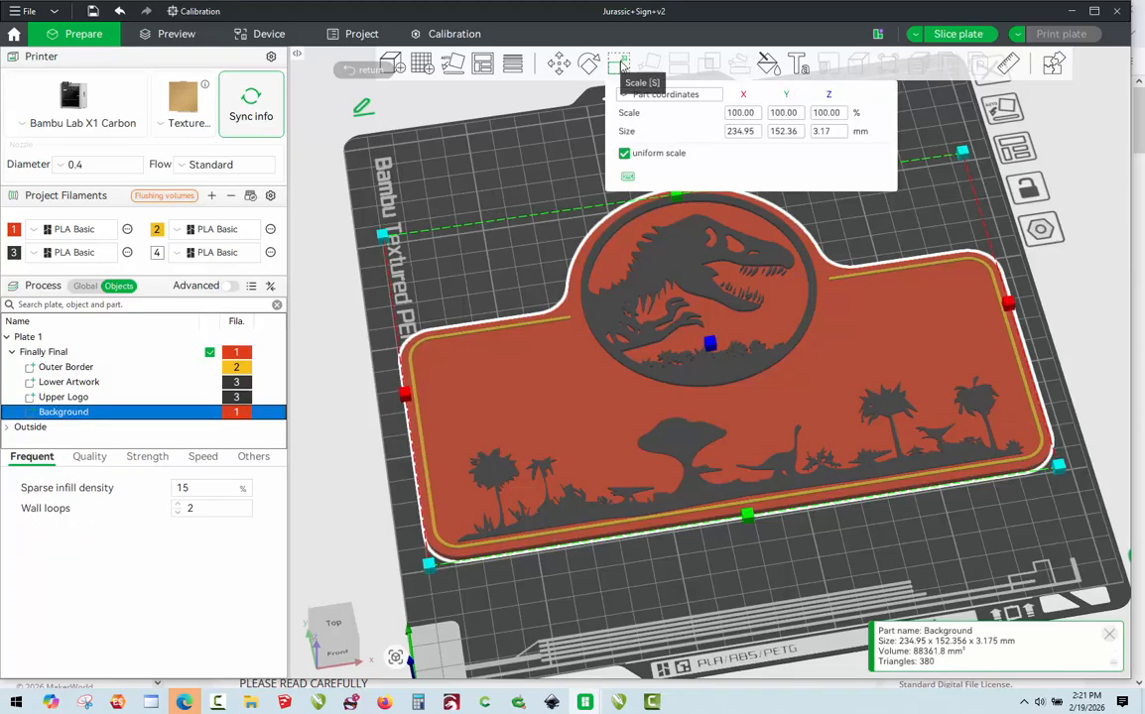
click(844, 135)
text(3)
key(Return)
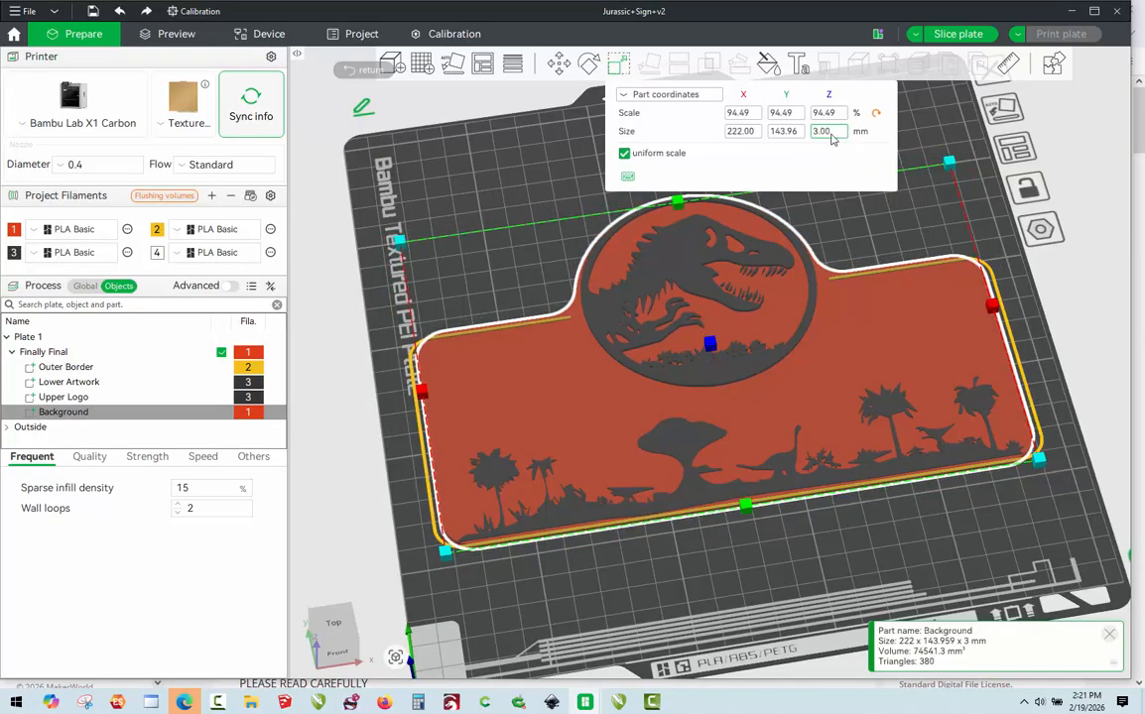
key(ctrl+z)
- Turn off uniform scaling and set the Background part's Z size to 3 mm
click(623, 153)
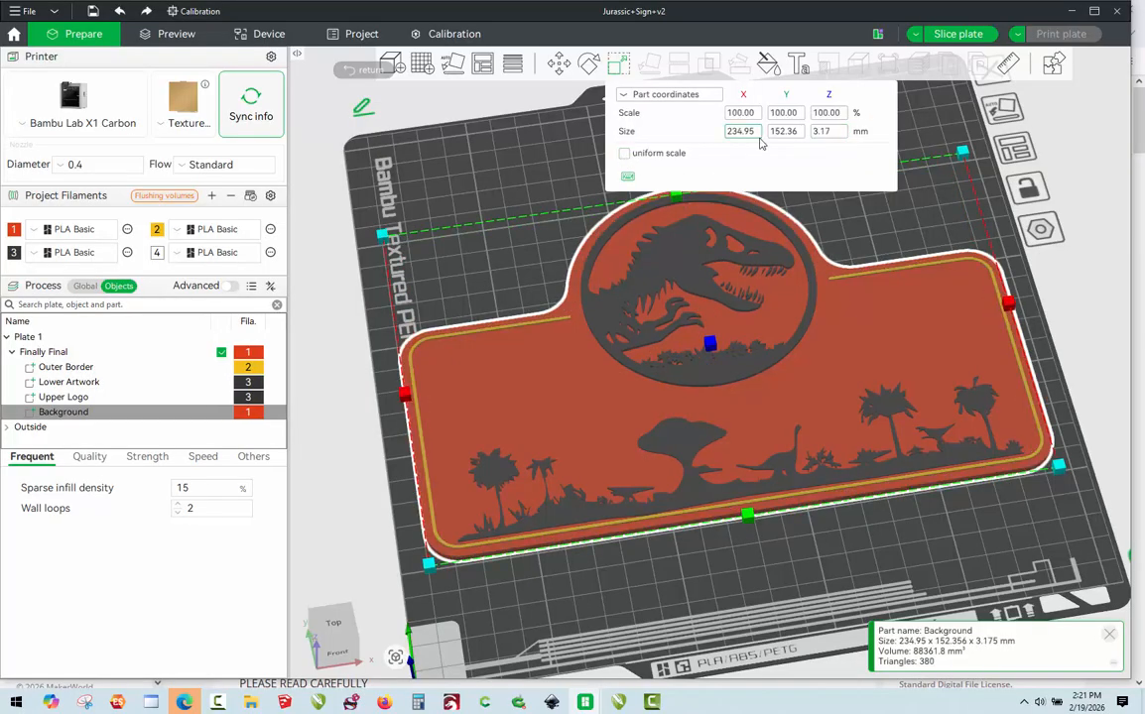
click(827, 131)
text(3)
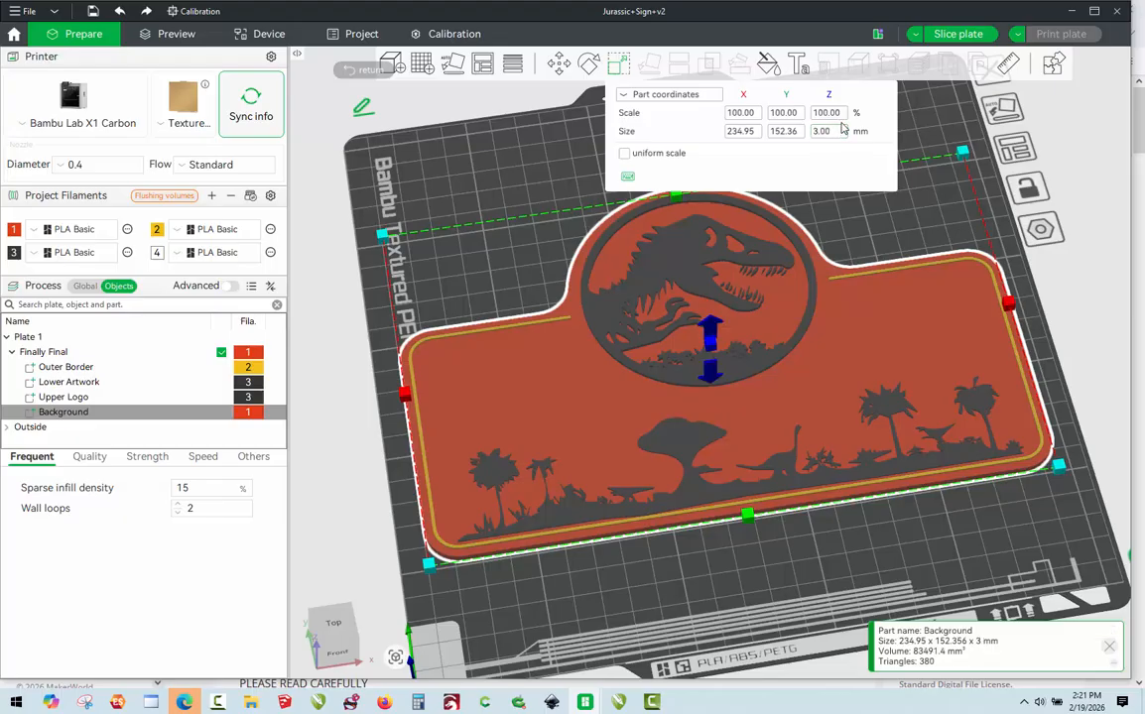
key(Return)
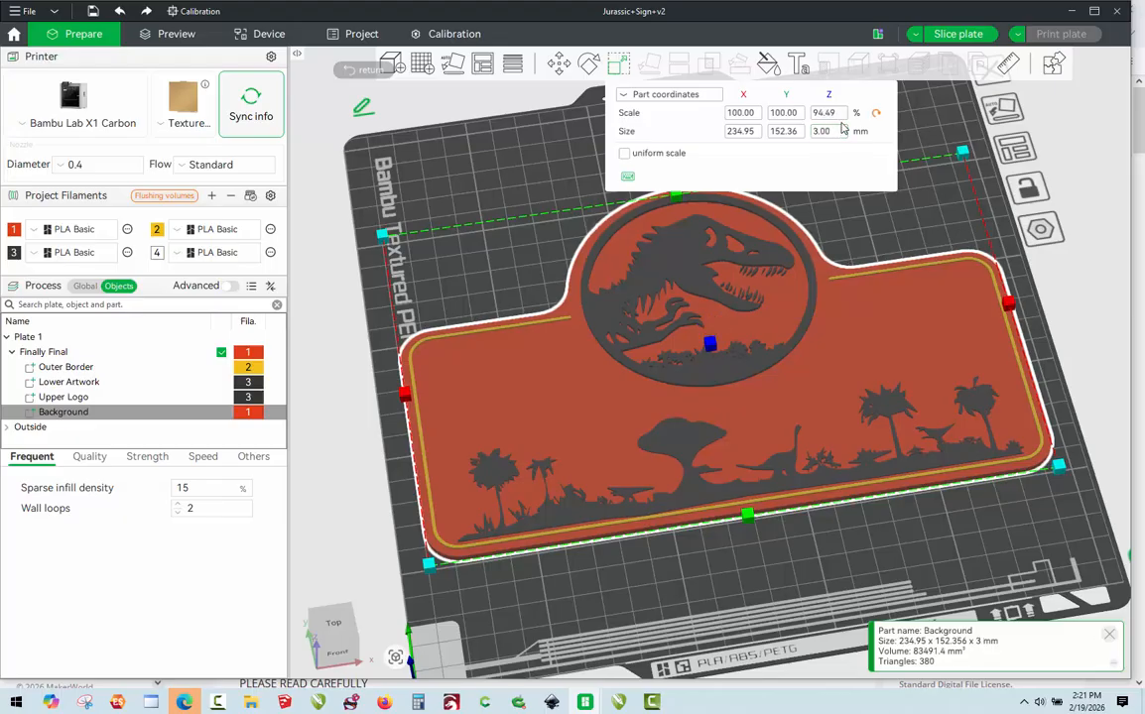
- Set the Upper Logo part's Z size to 1 mm, scaling only its thickness
click(99, 397)
click(838, 131)
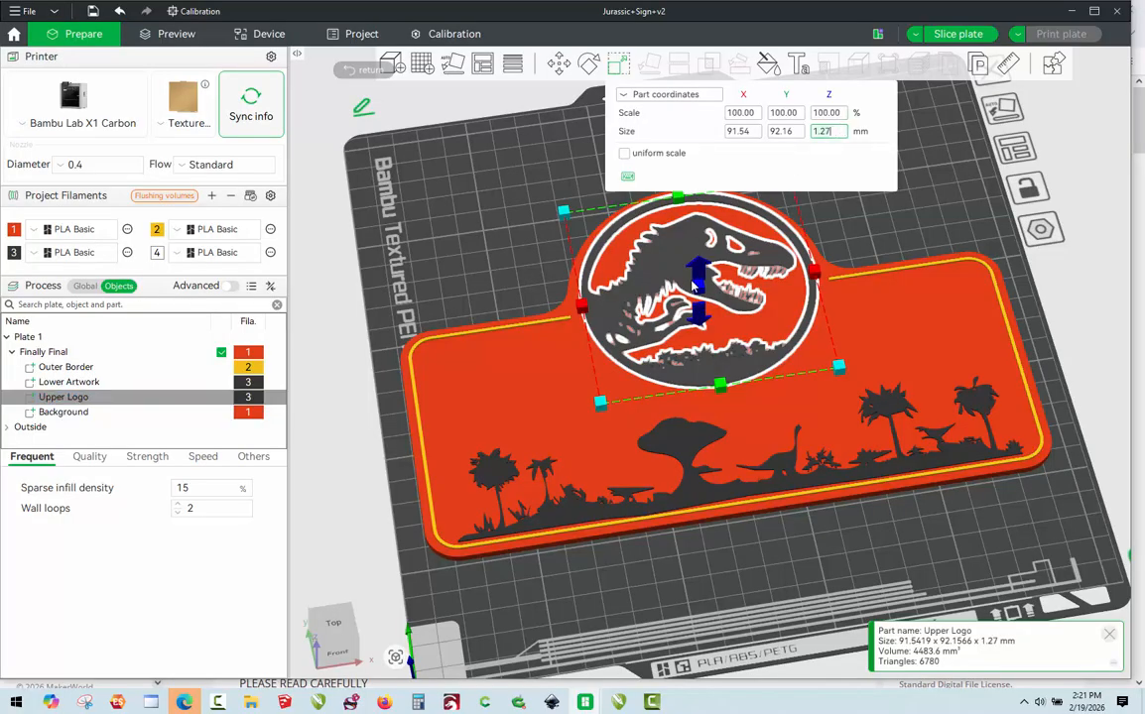
text(1)
key(Return)
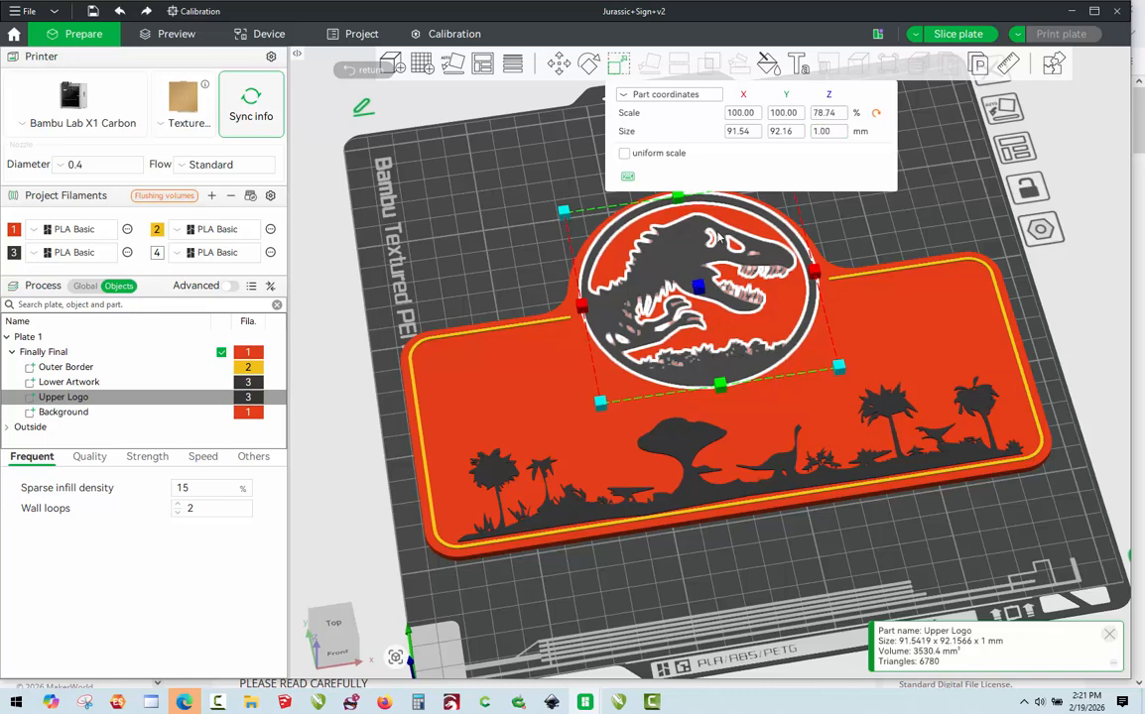
- Set the Lower Artwork part's Z size to 0.5 mm
click(83, 383)
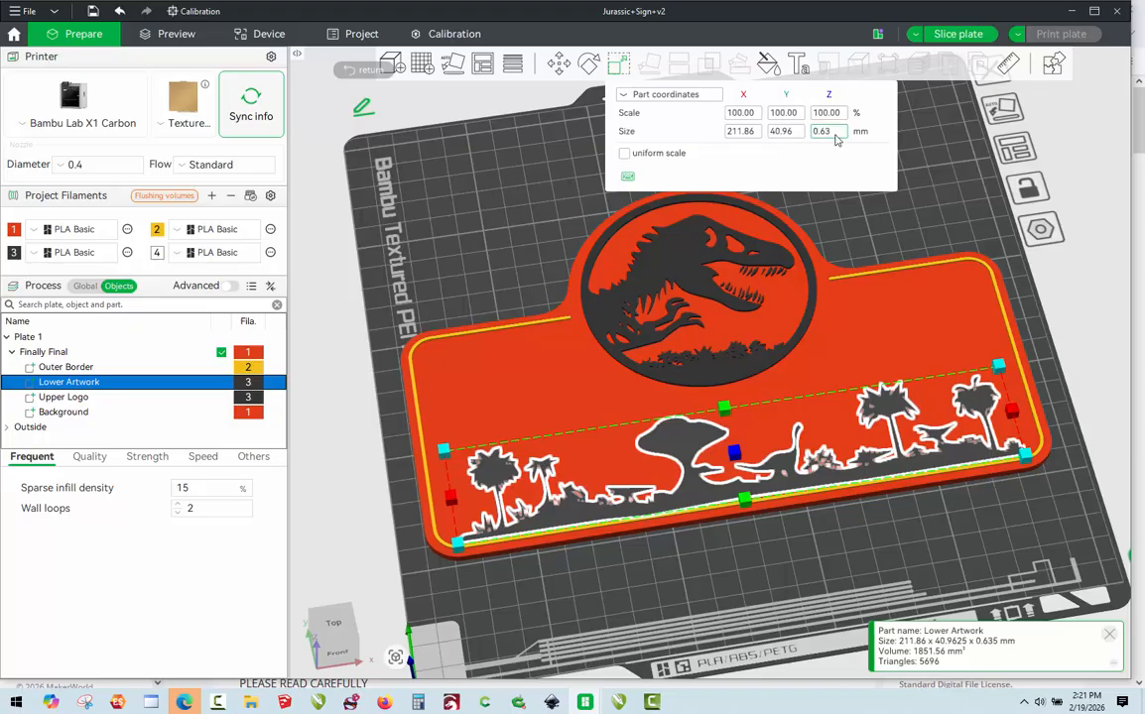
click(827, 131)
key(BackSpace)
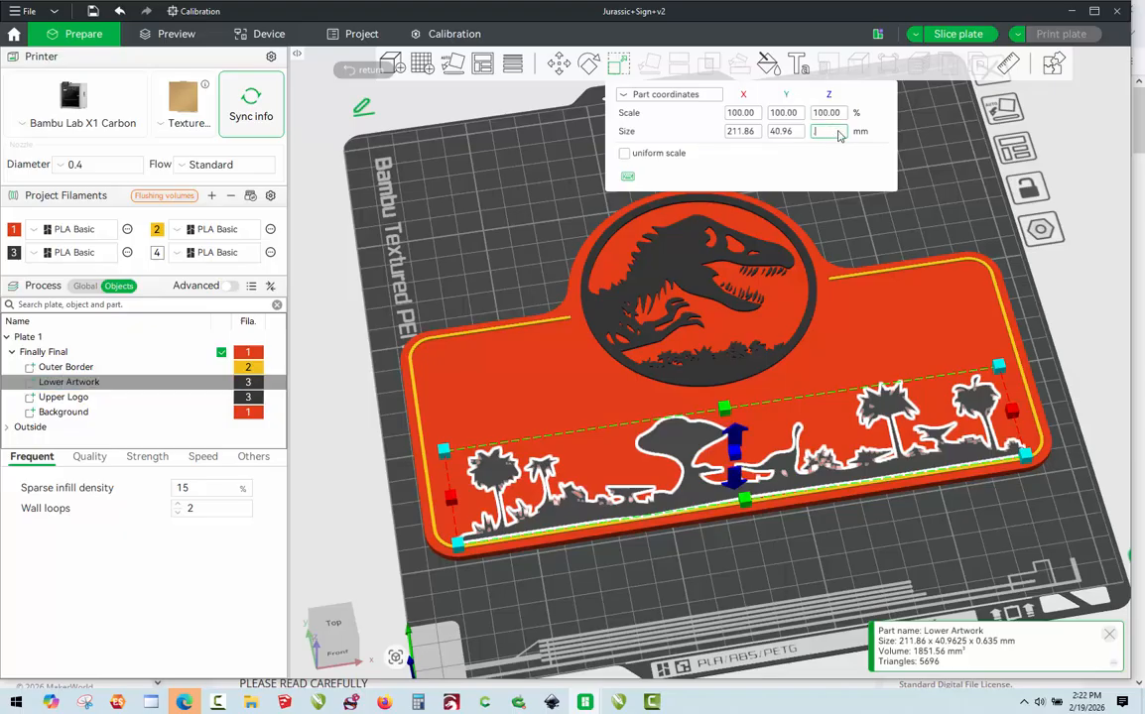
text(.5)
key(Return)
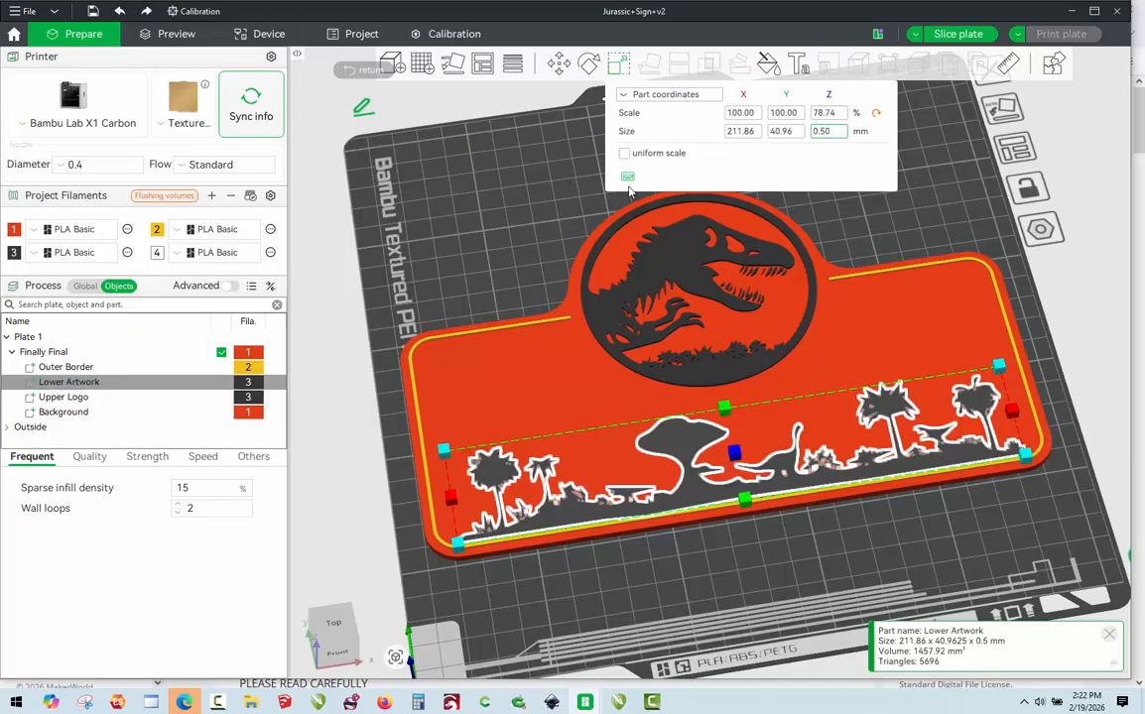
- Set the Outer Border part's Z size to 0.5 mm and clear the selection
click(66, 367)
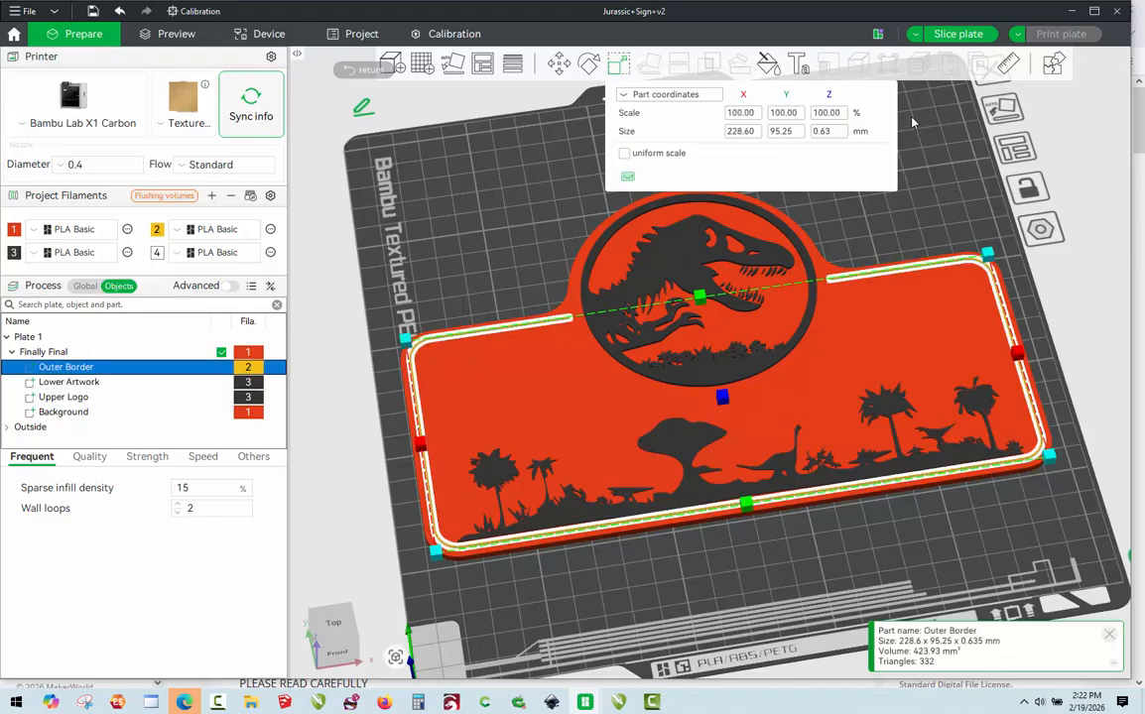
click(833, 132)
key(BackSpace)
key(BackSpace)
key(BackSpace)
key(BackSpace)
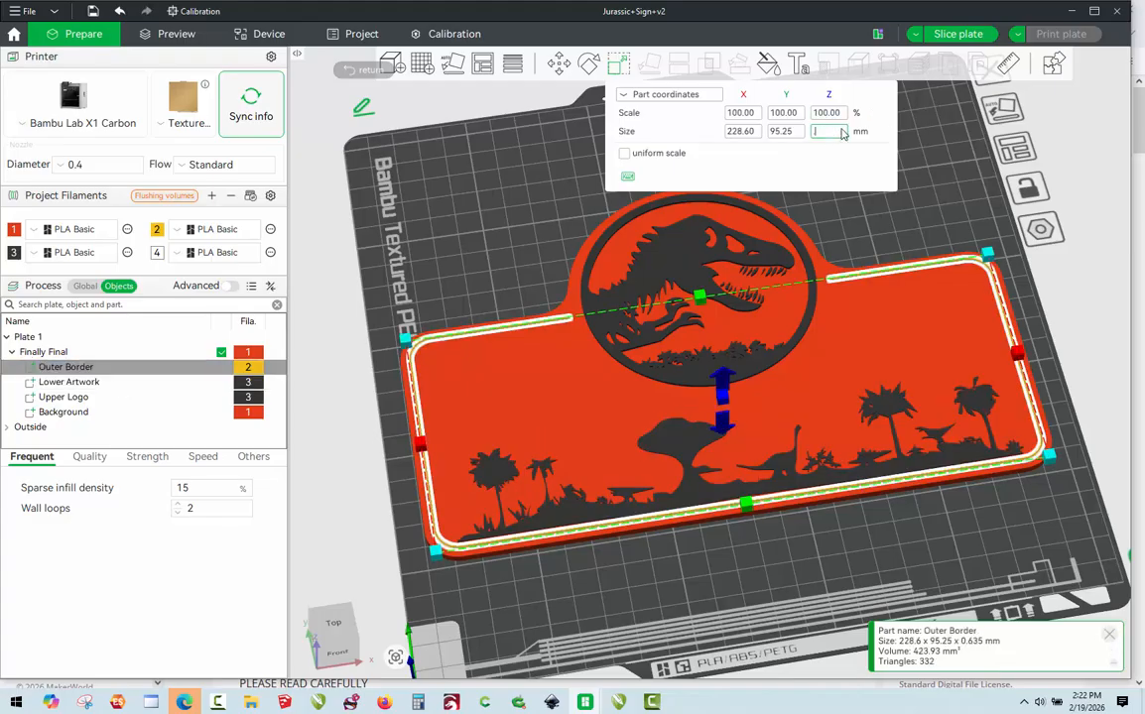
text(.5)
key(Return)
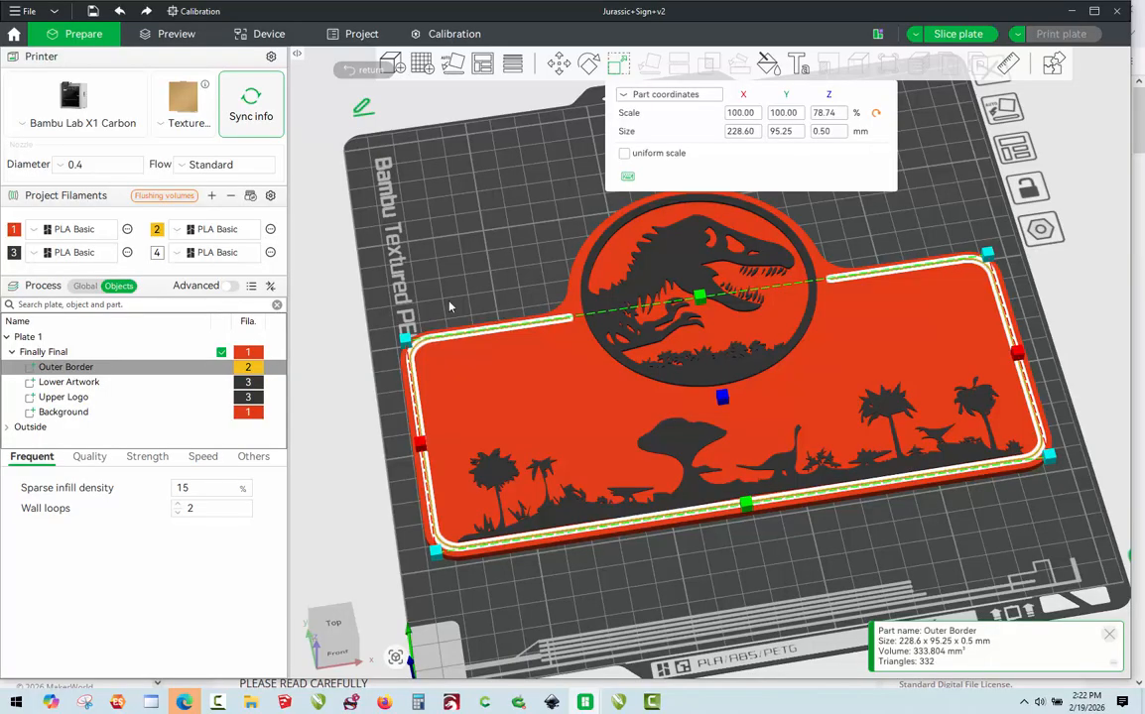
click(474, 279)
- Using world coordinates, set the Background part's Z position to 1.5 mm with the Move tool, and clear the selection
mouse_move(462, 289)
mouse_down()
mouse_move(419, 248)
mouse_move(428, 234)
mouse_move(473, 267)
mouse_up()
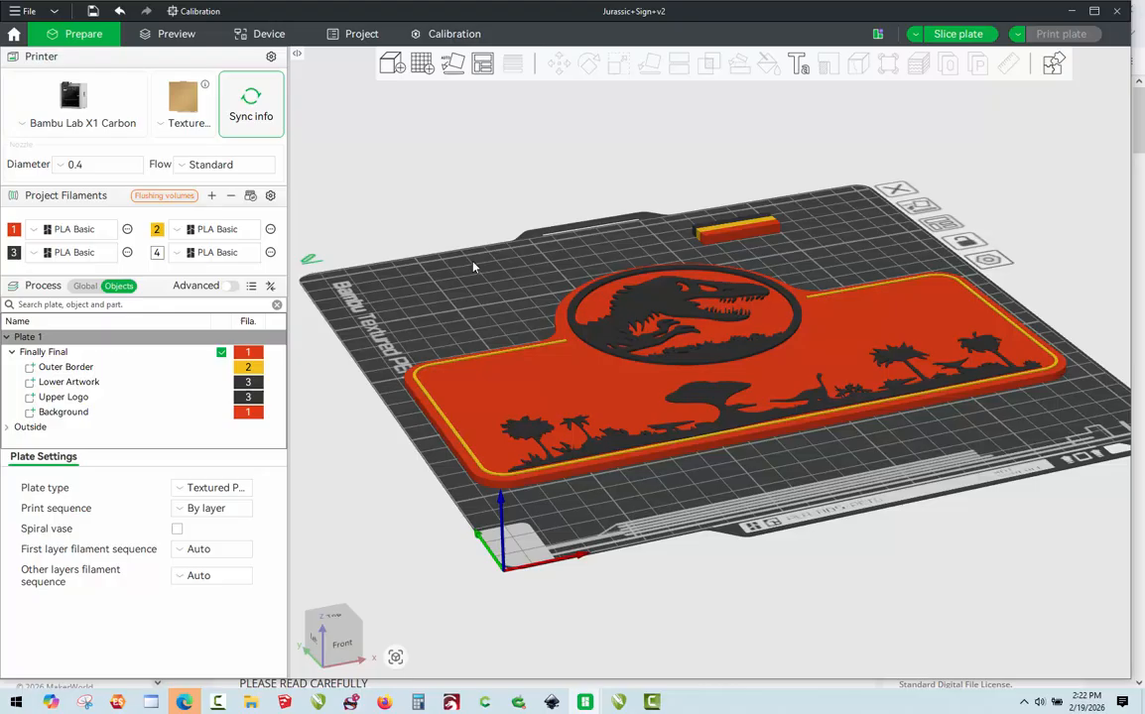
click(452, 448)
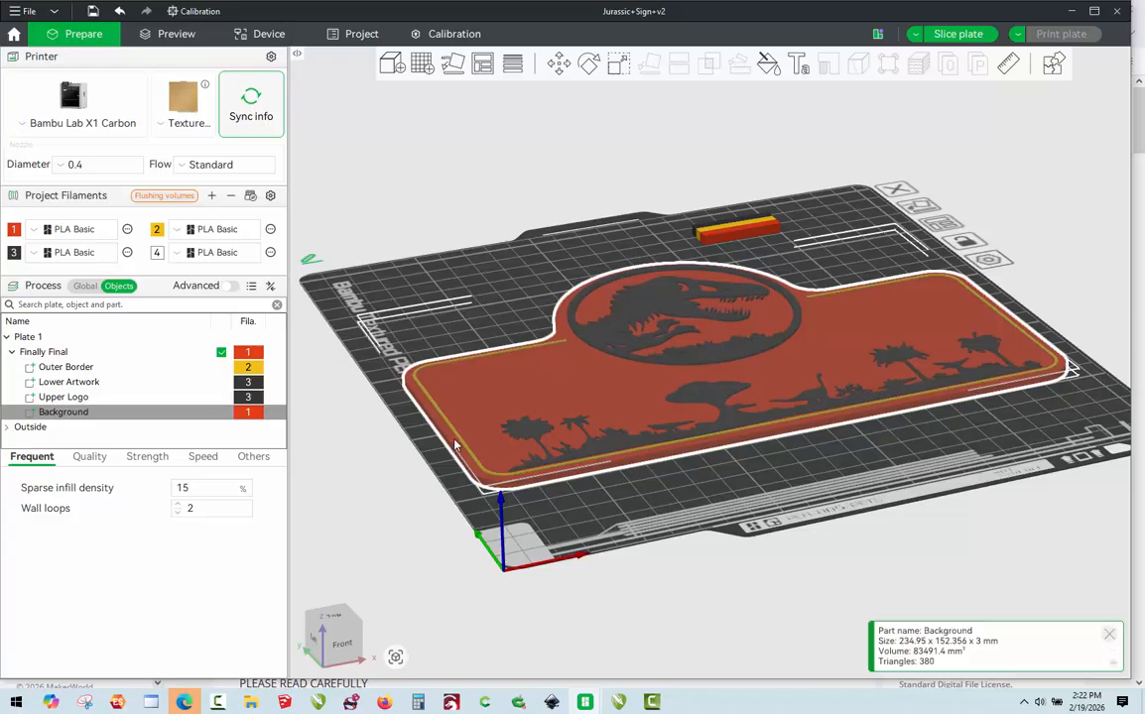
click(558, 68)
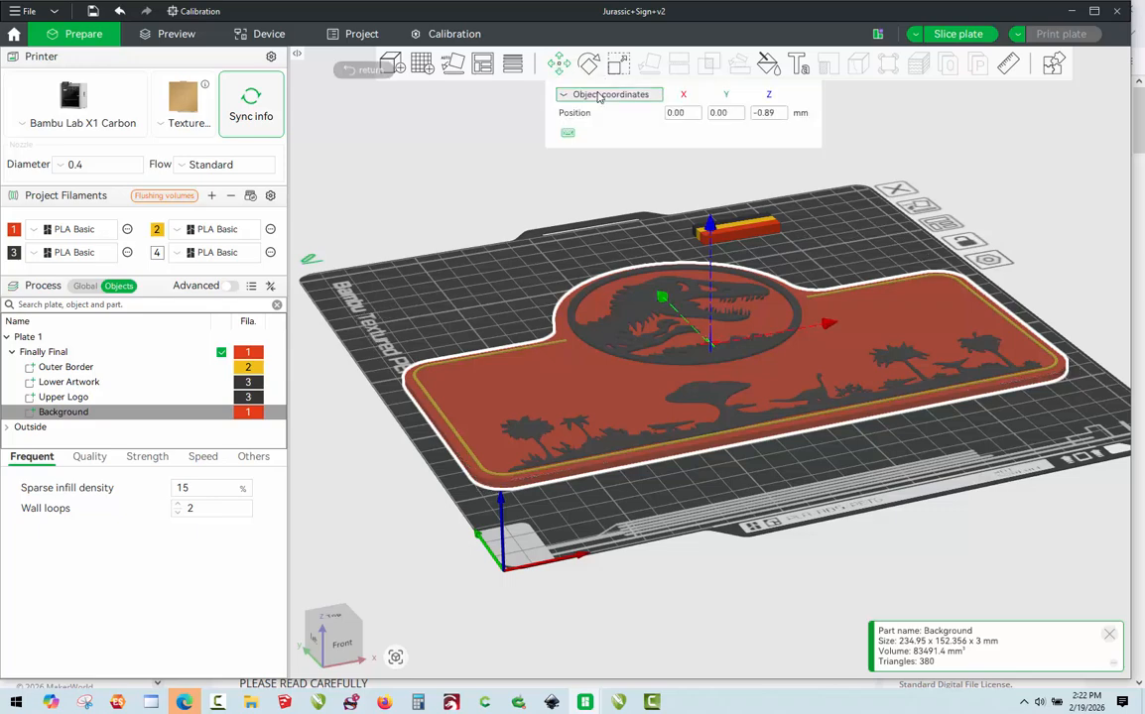
click(598, 95)
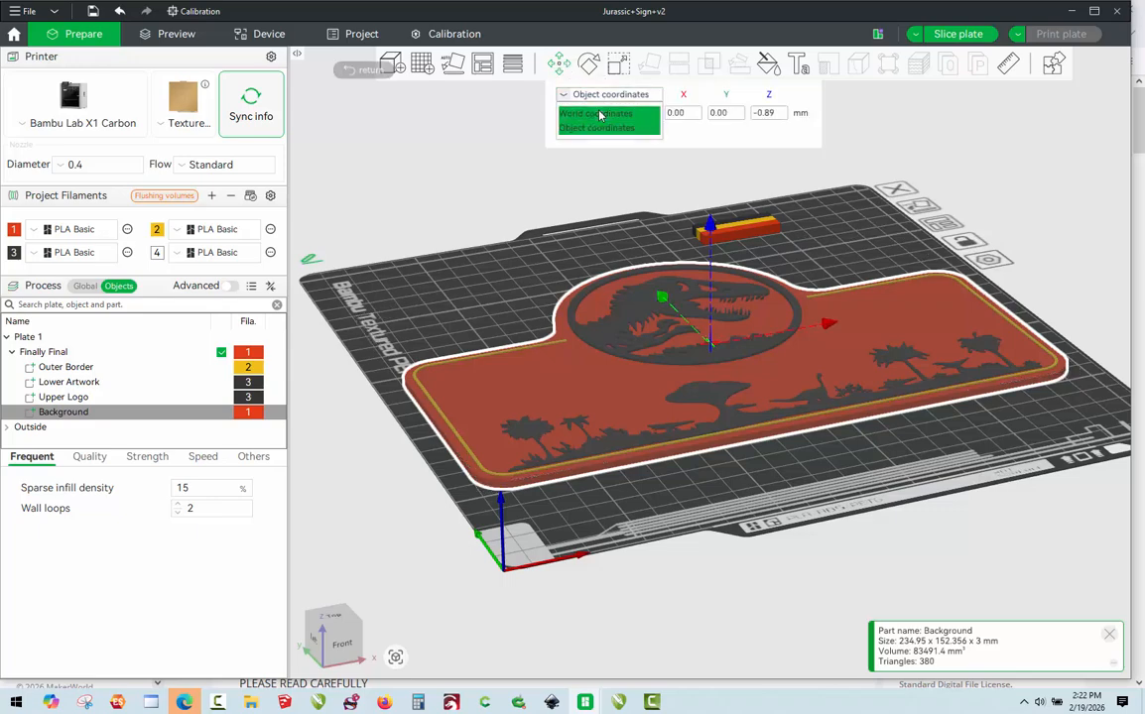
click(599, 115)
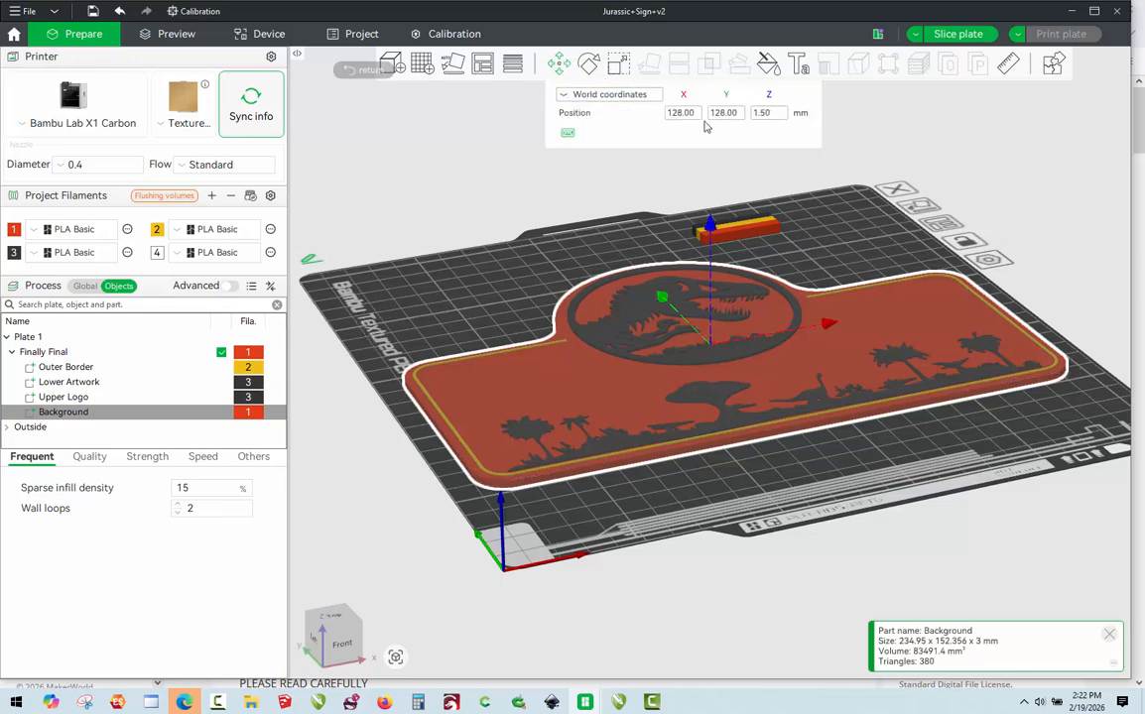
click(779, 117)
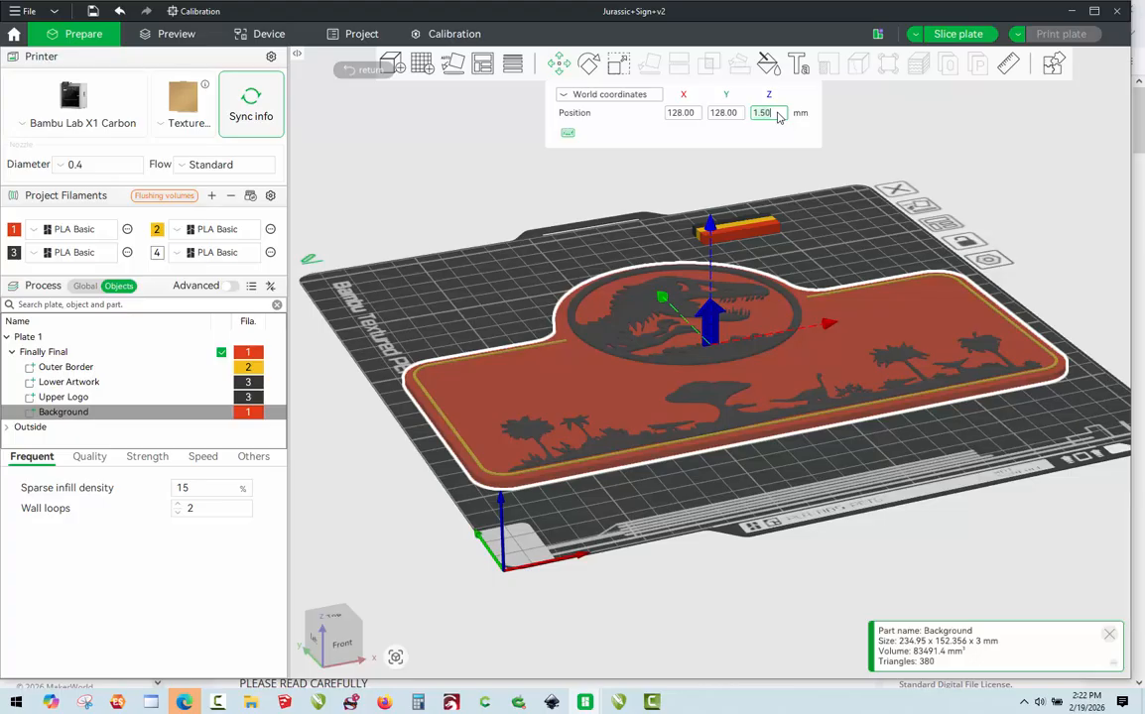
key(BackSpace)
key(BackSpace)
key(BackSpace)
key(BackSpace)
key(BackSpace)
key(BackSpace)
text(1.5)
key(Return)
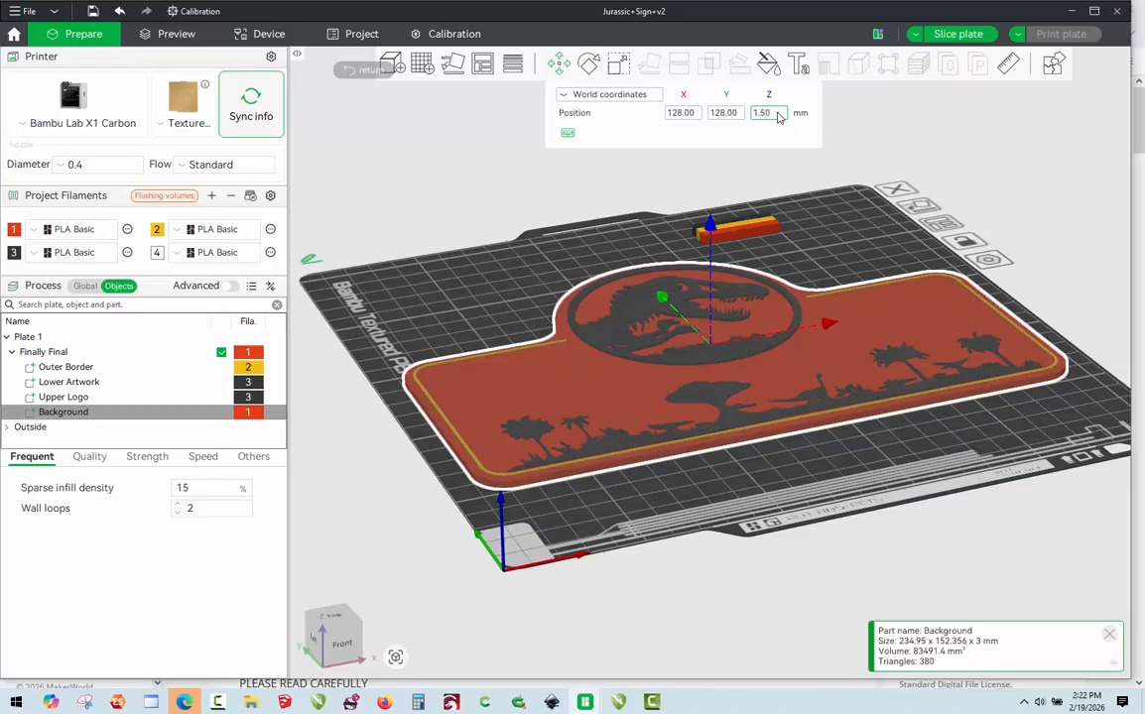
click(443, 285)
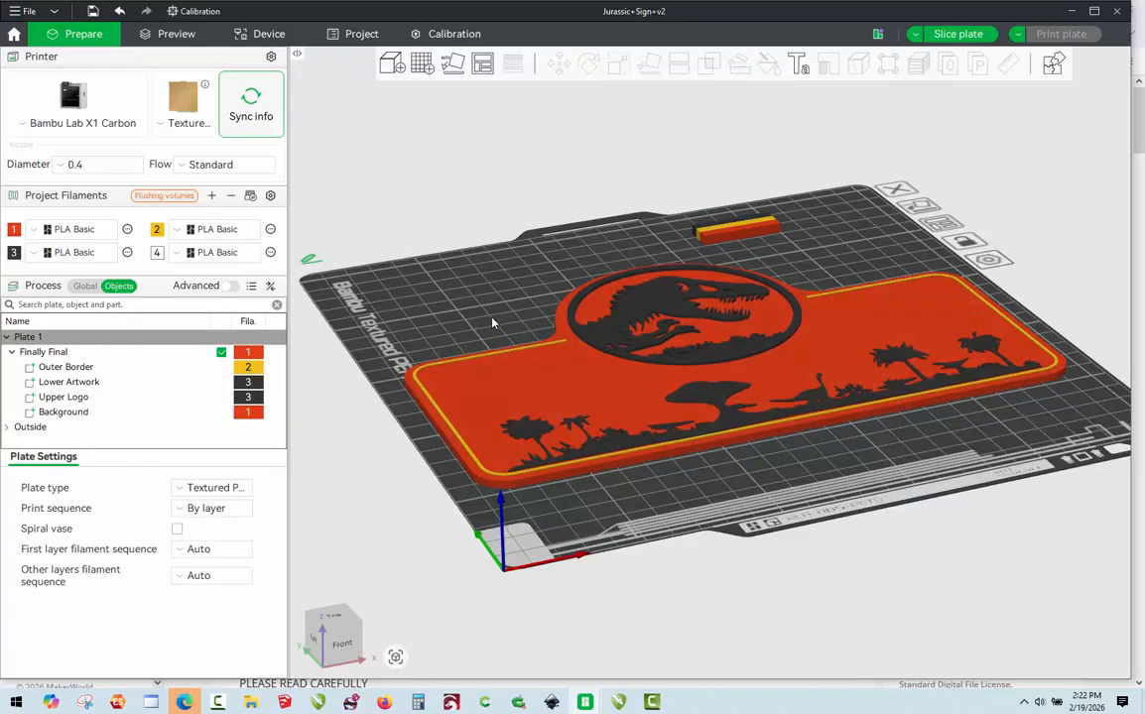
- Using world coordinates, set the Outer Border part's Z position to 3.25 mm with the Move tool
drag(550, 297, 487, 308)
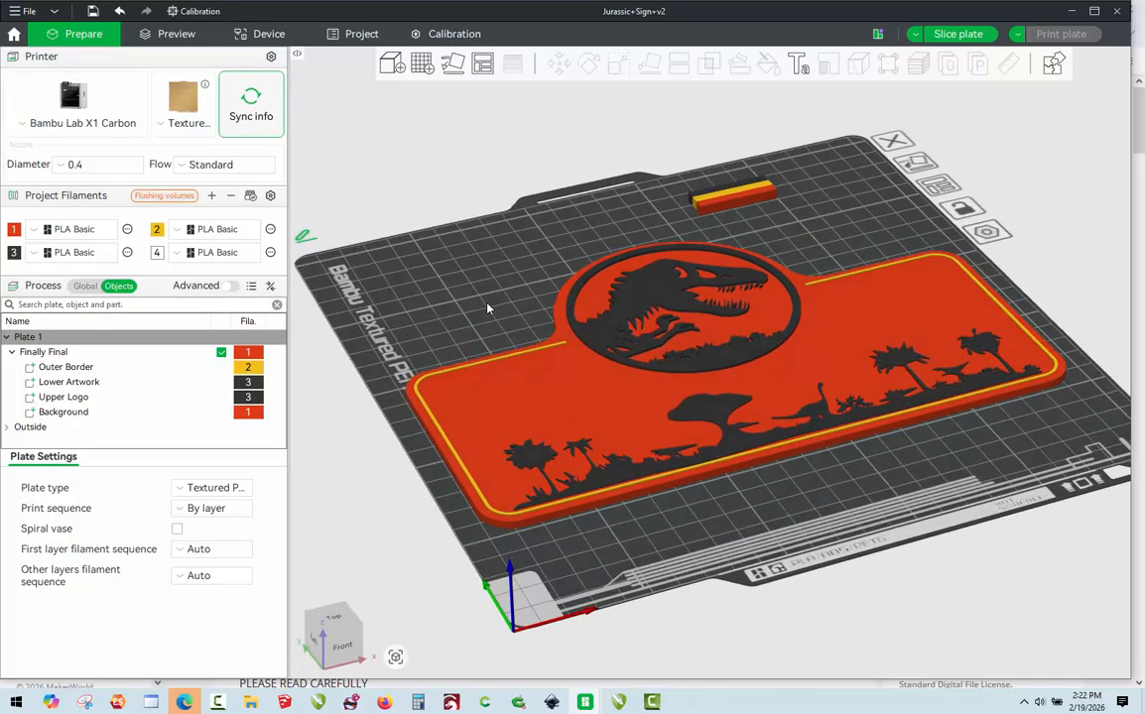
click(429, 412)
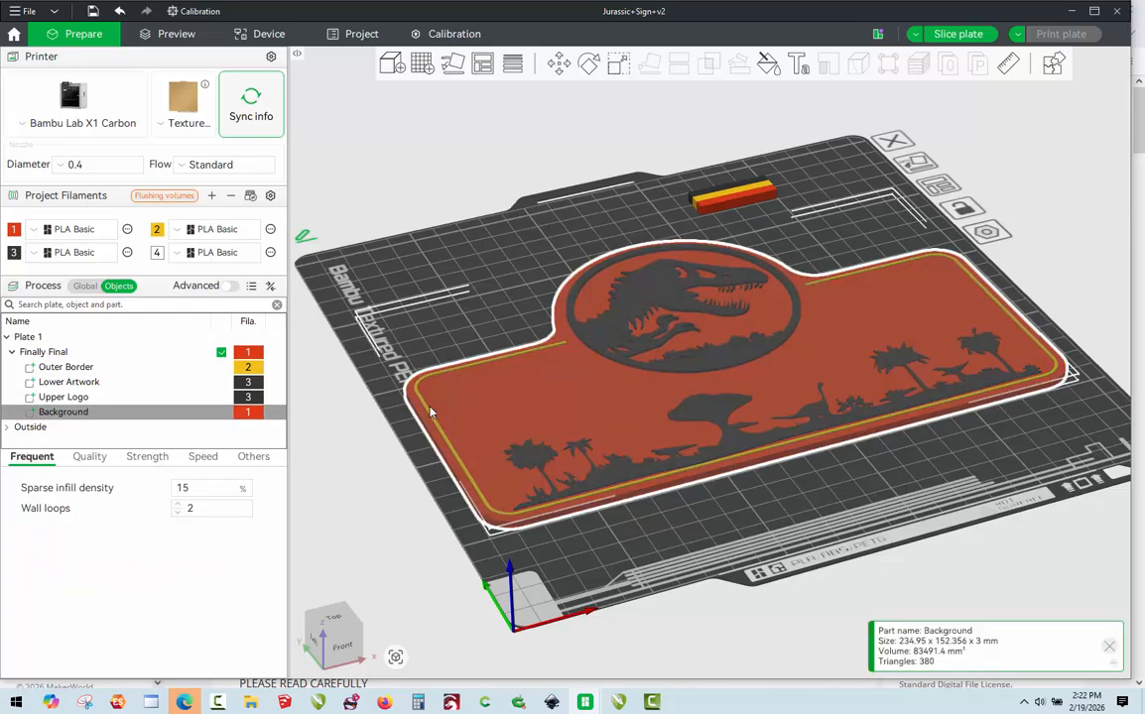
click(454, 326)
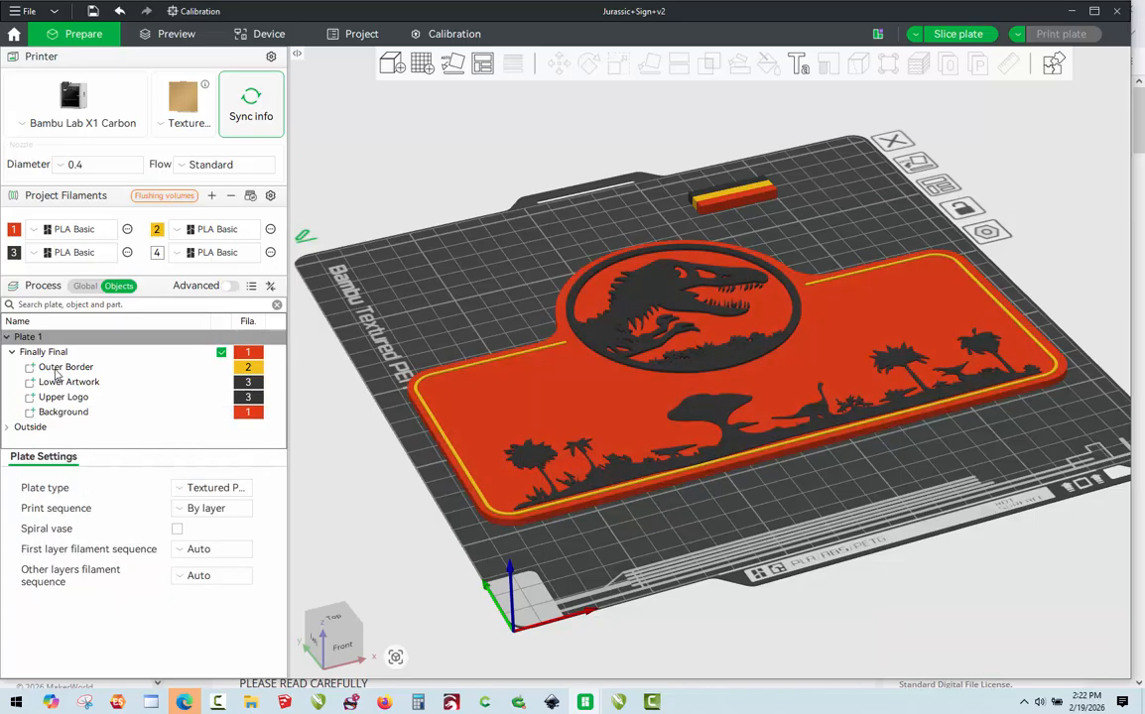
click(63, 367)
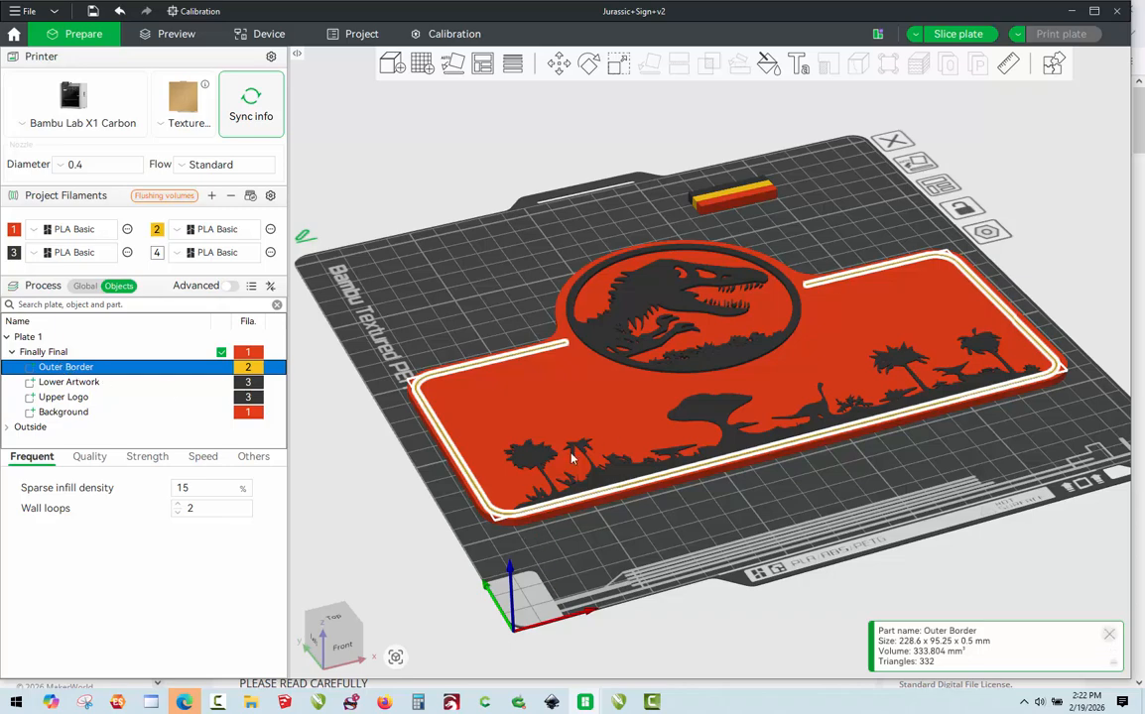
click(560, 65)
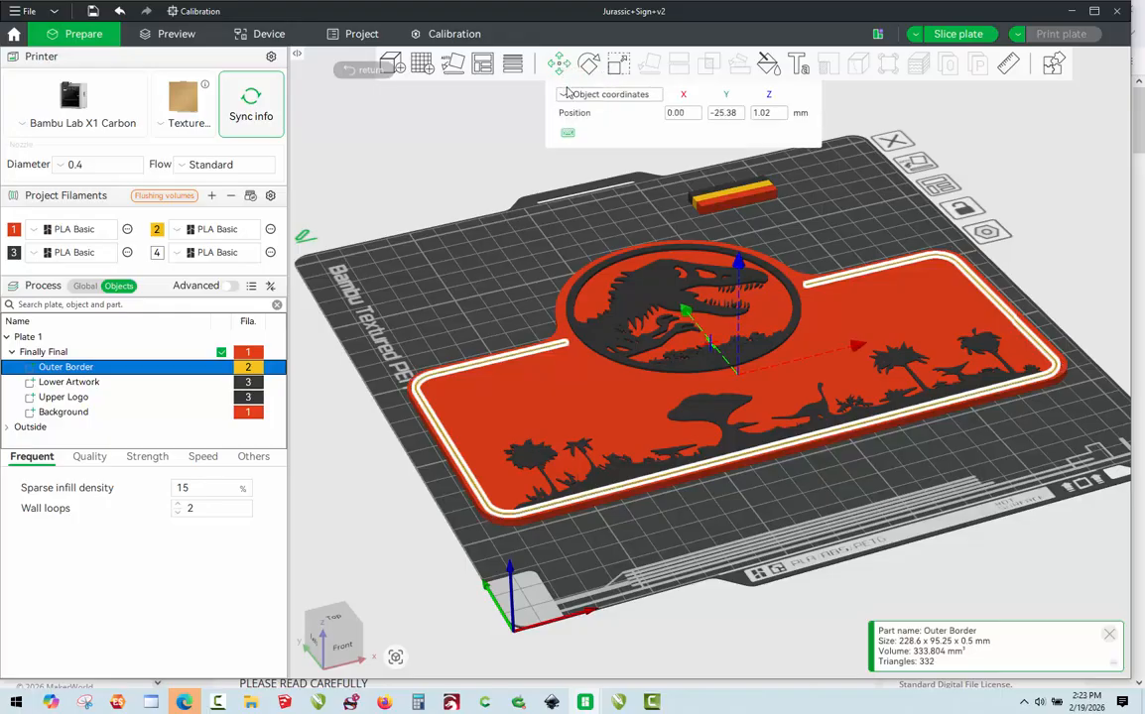
click(580, 95)
click(585, 114)
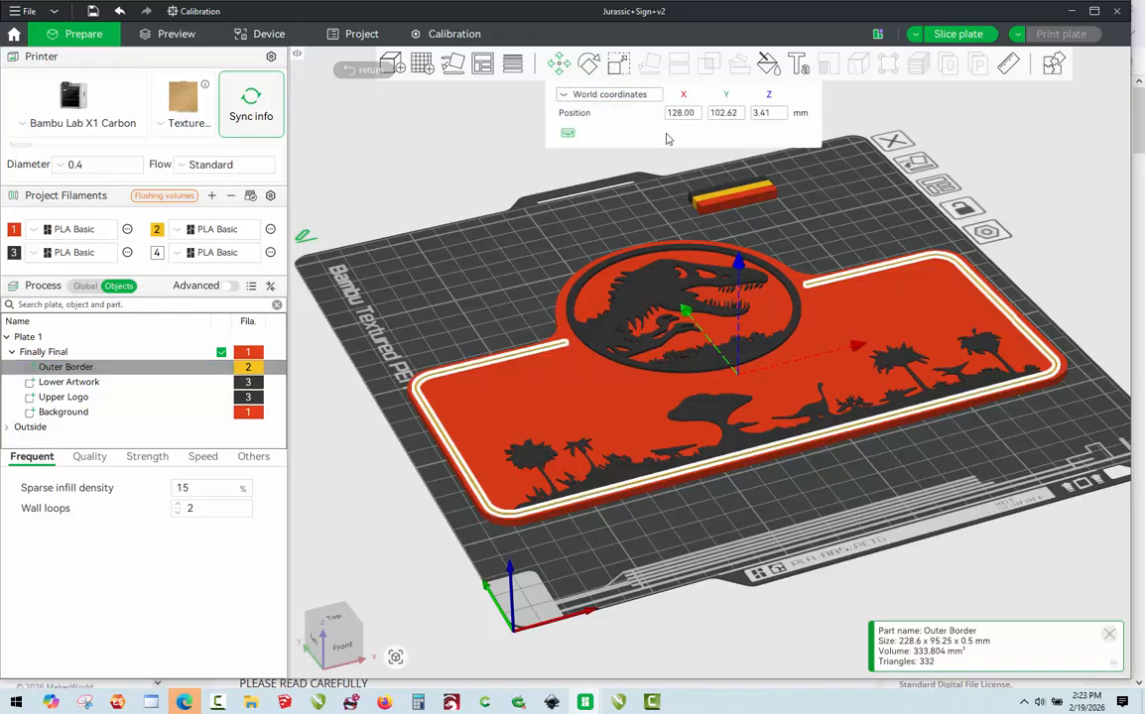
click(781, 114)
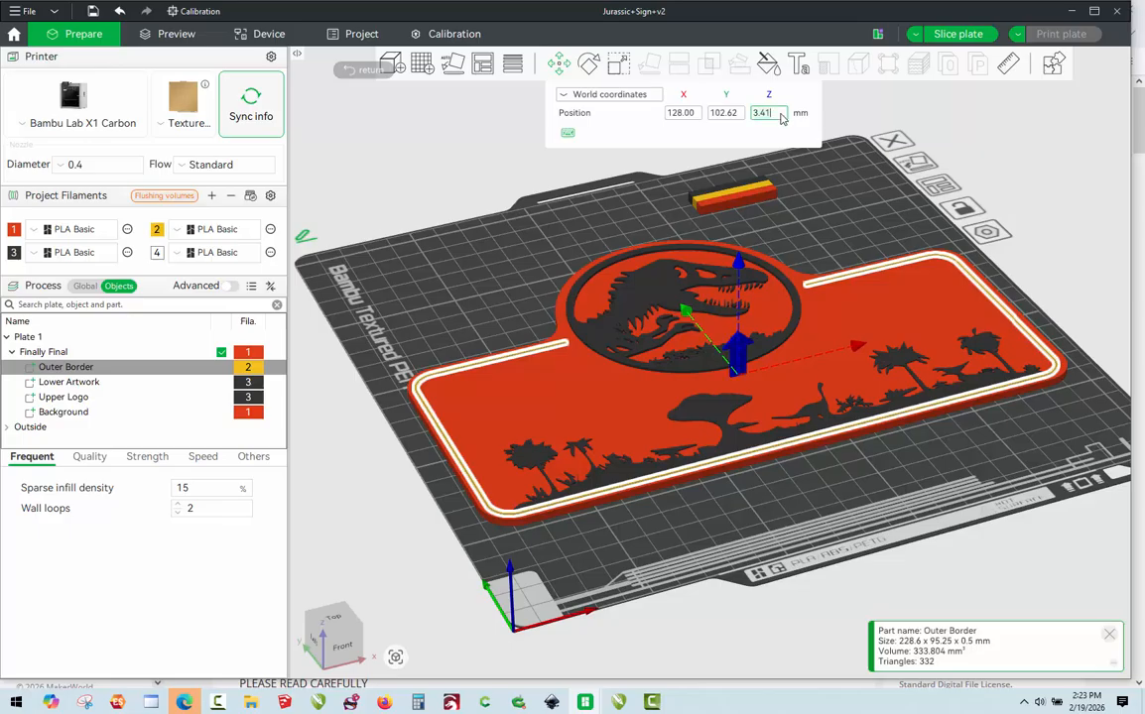
key(BackSpace)
key(BackSpace)
key(Return)
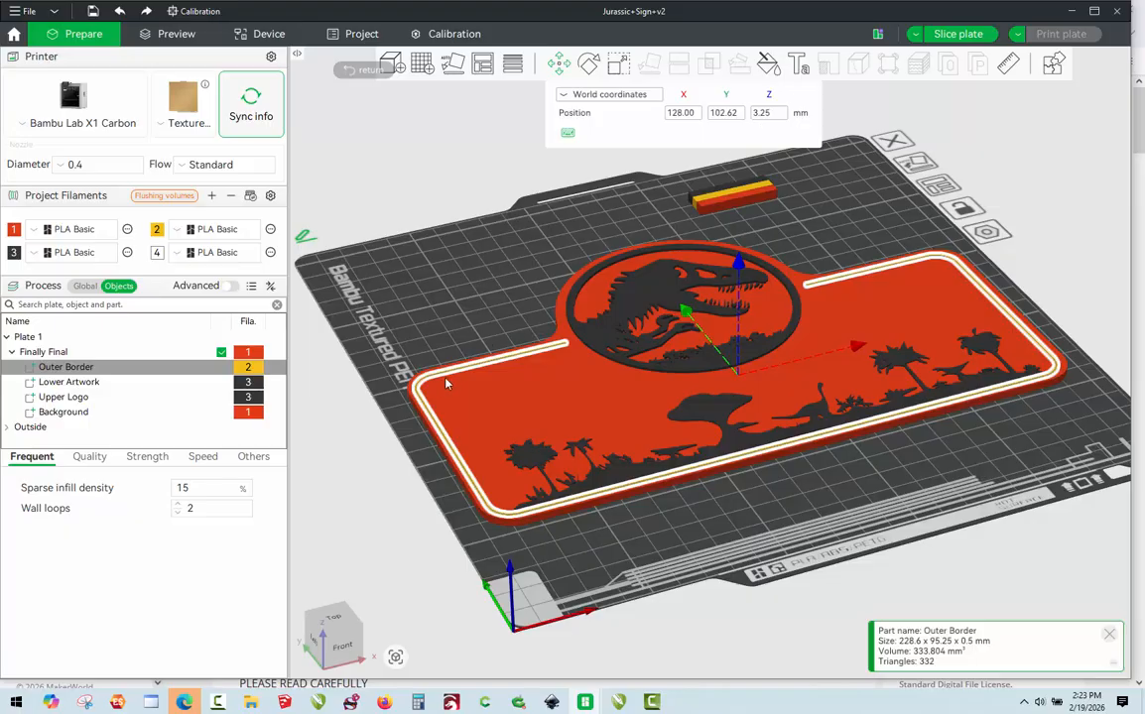
- Set the Lower Artwork part's Z position to 3.25 mm in world coordinates
click(70, 383)
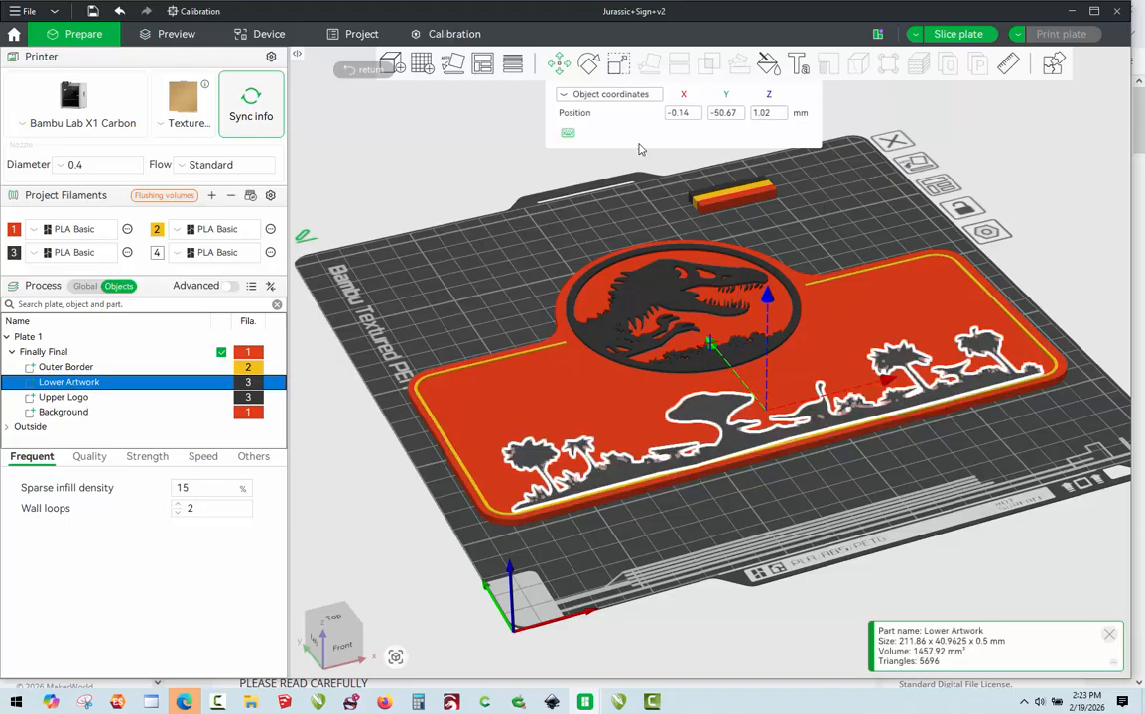
click(623, 95)
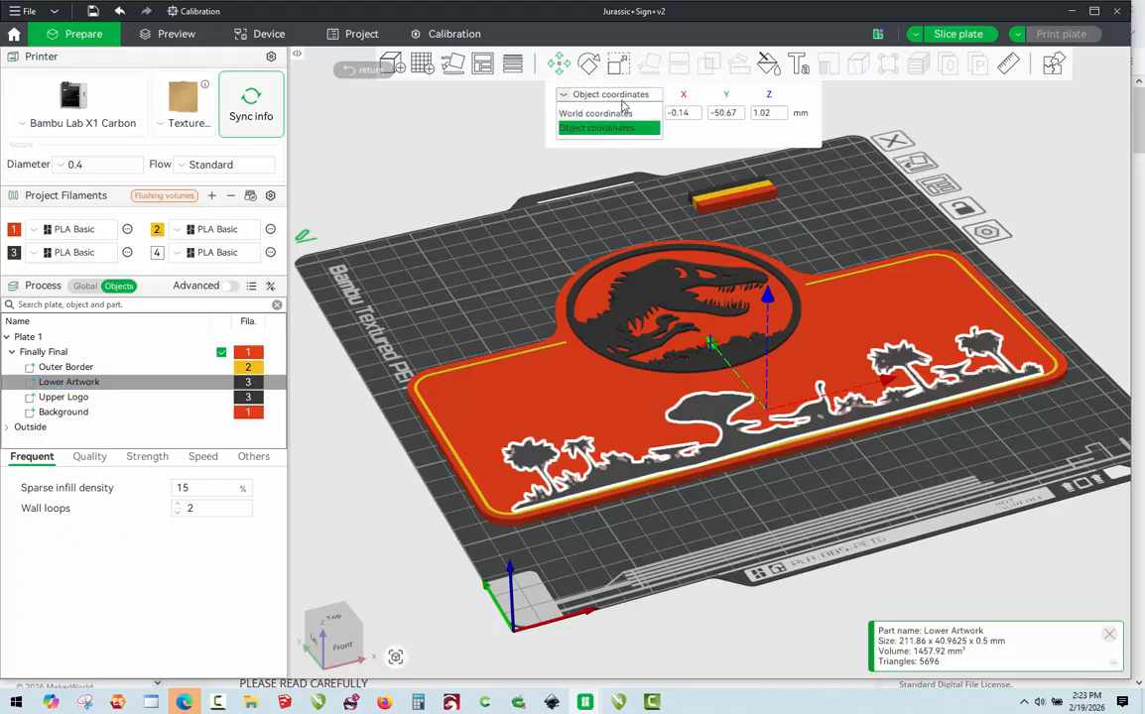
click(619, 117)
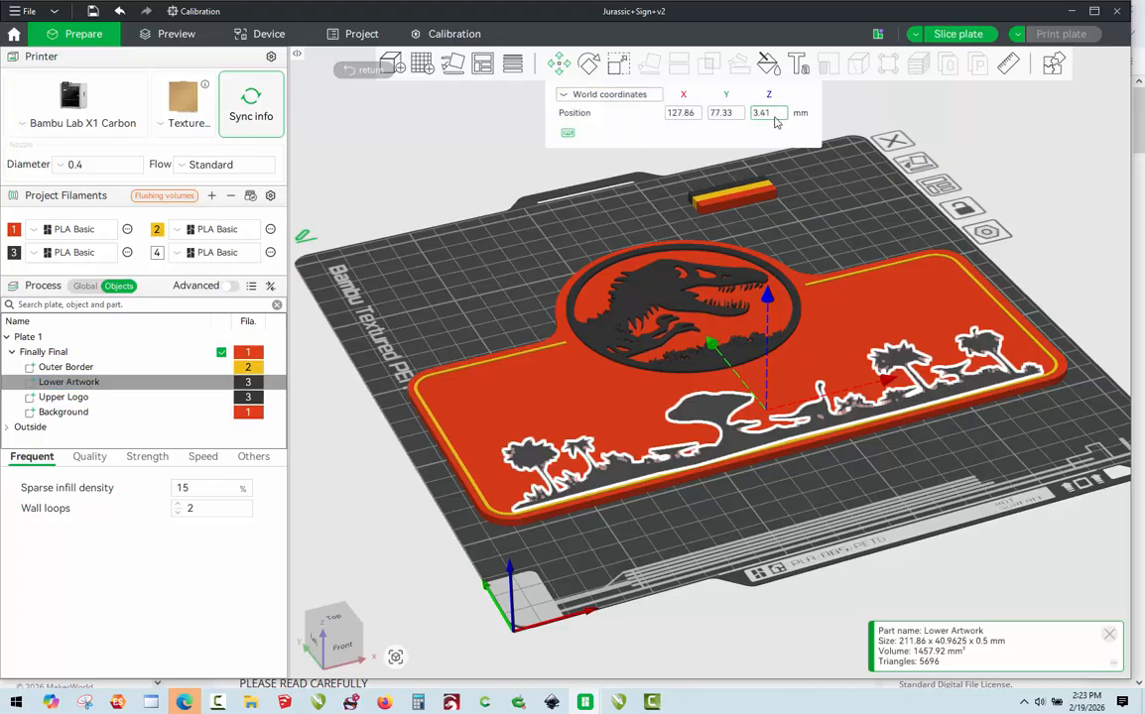
key(BackSpace)
key(BackSpace)
text(25)
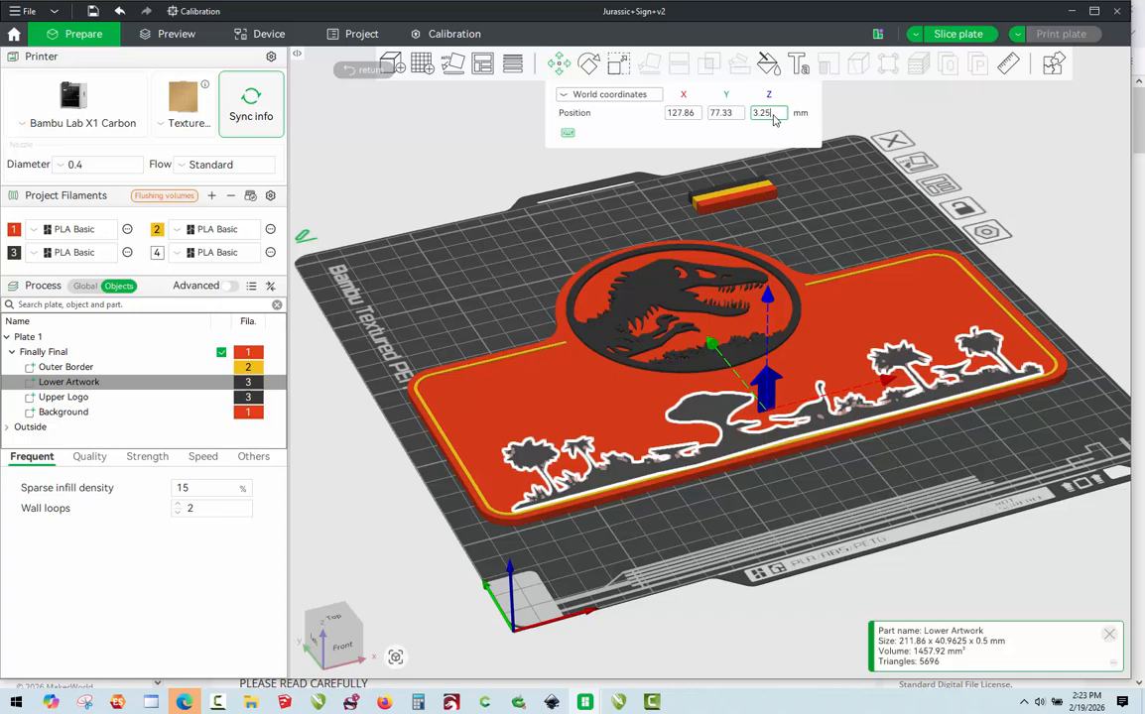
key(Return)
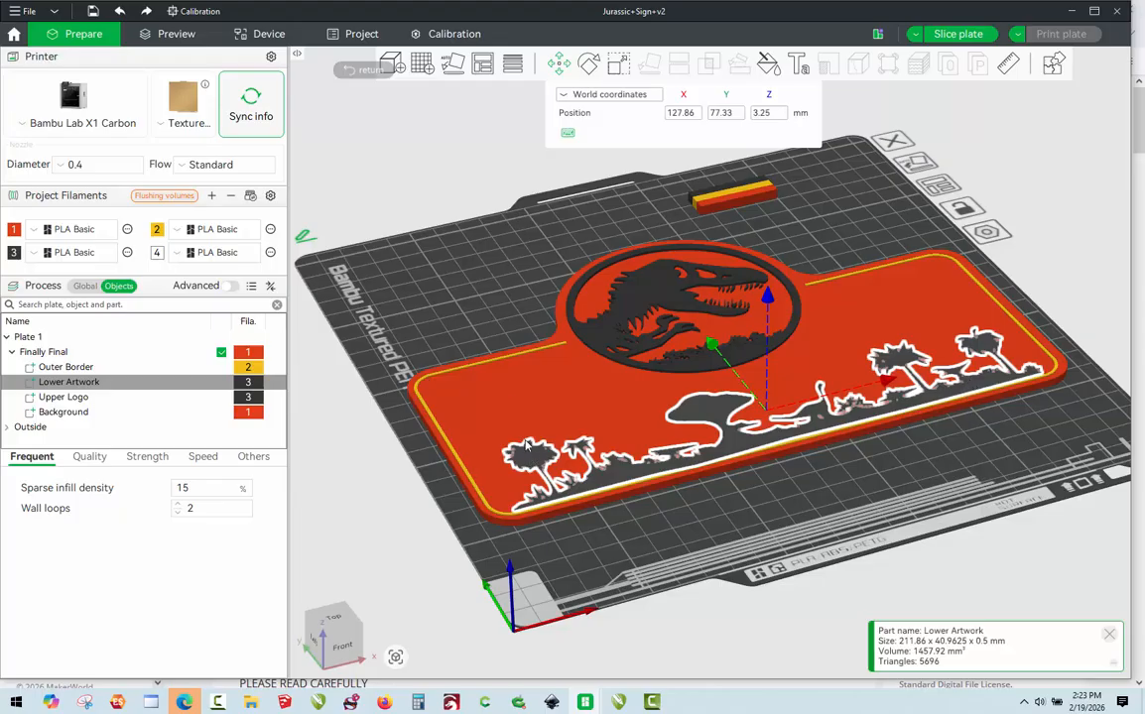
- Set the Upper Logo part's Z position to 3.50 mm in world coordinates and clear the selection
click(101, 397)
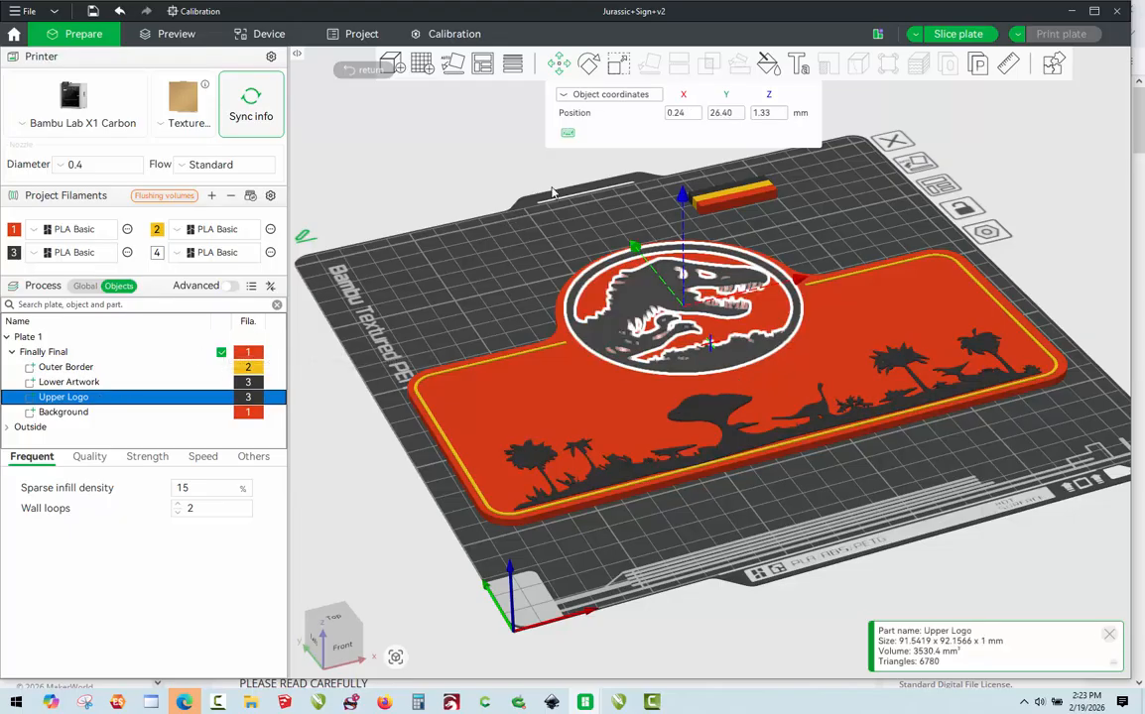
click(636, 97)
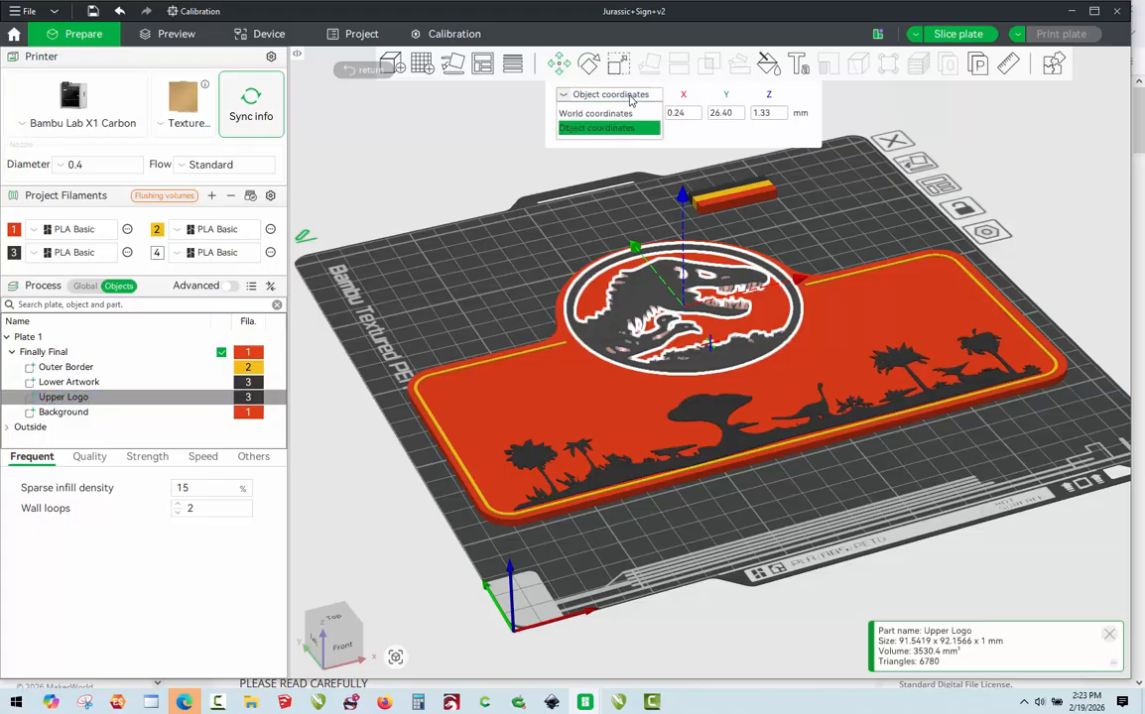
click(577, 112)
click(782, 113)
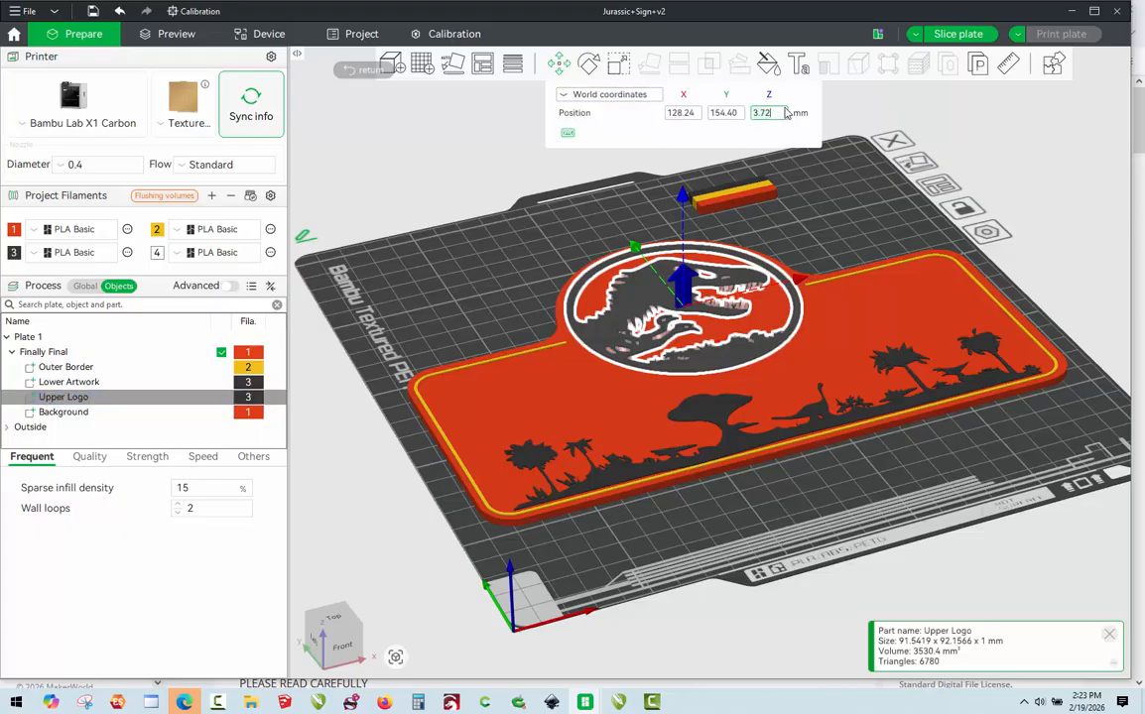
key(BackSpace)
key(BackSpace)
text(50)
key(Return)
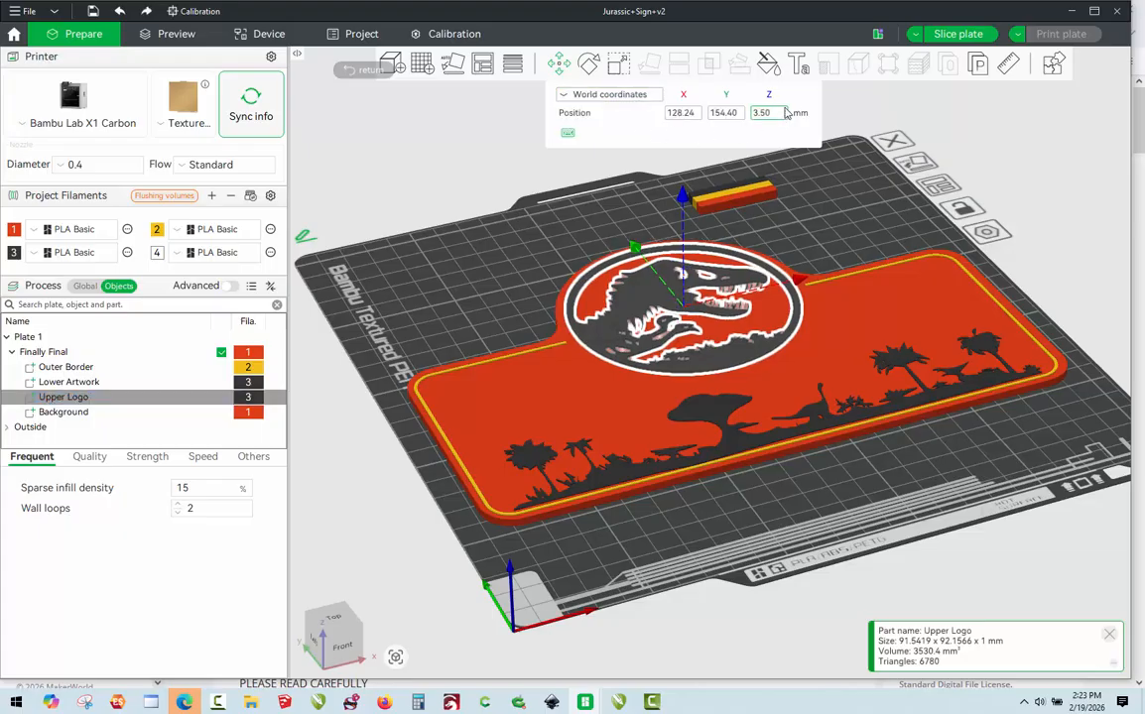
click(483, 296)
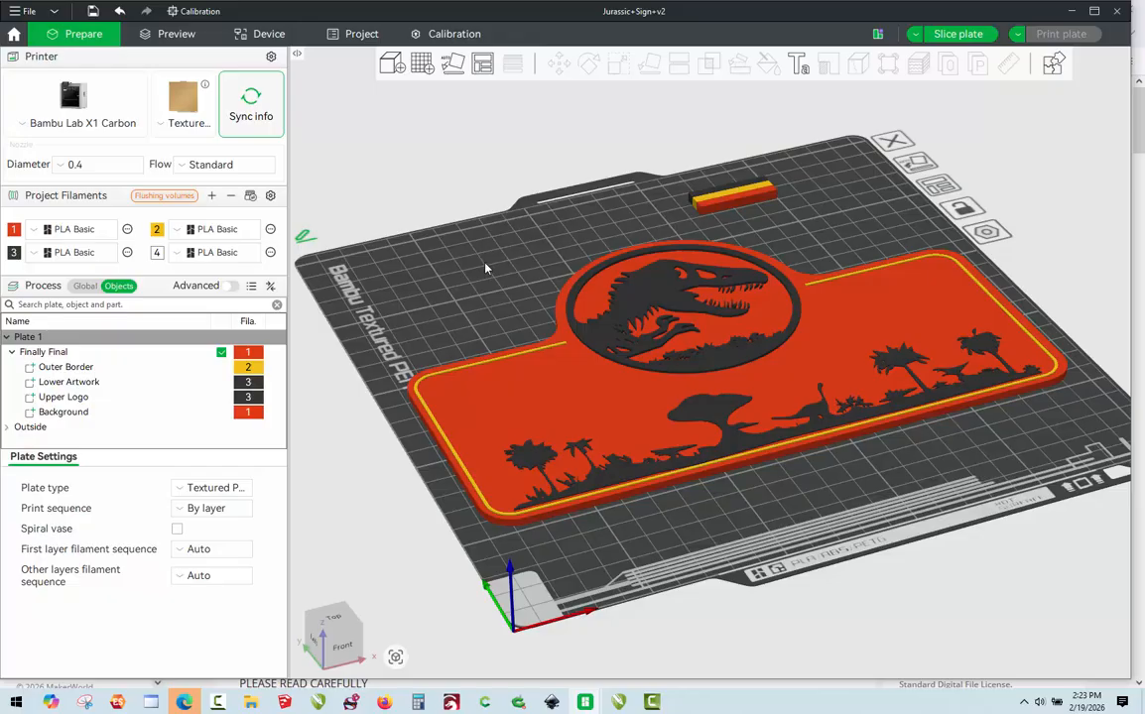
- Slice the plate, check in the layer preview where the filament colours change, and return to editing the model
click(954, 35)
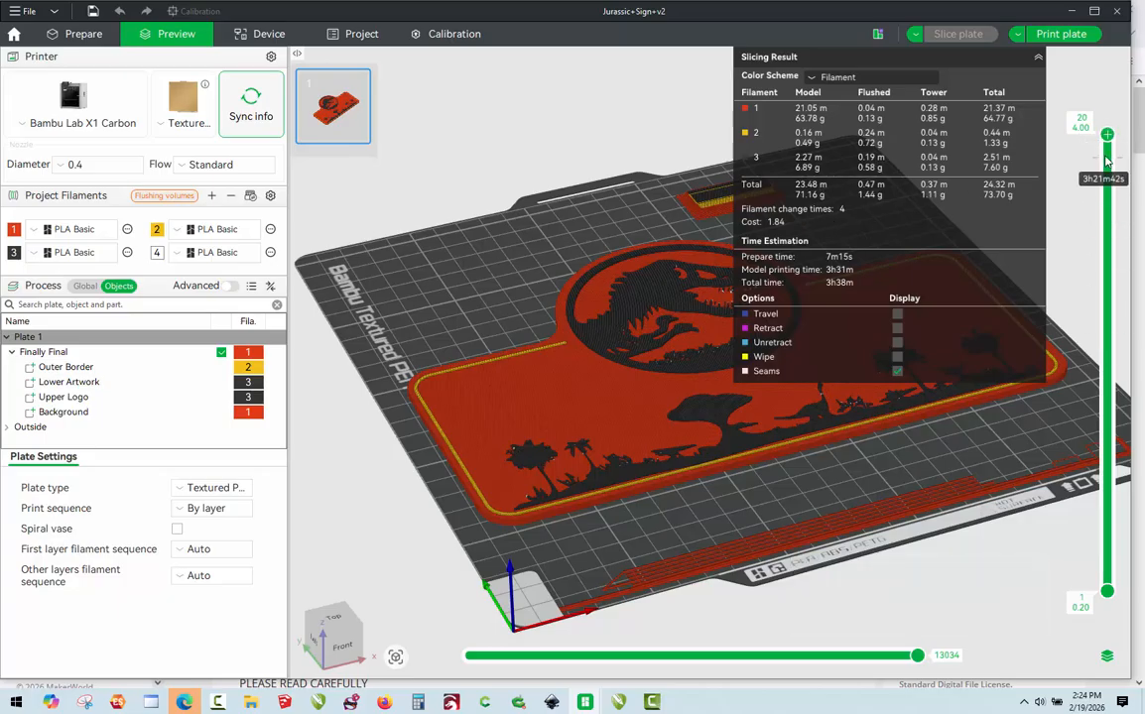
drag(1112, 176, 1110, 267)
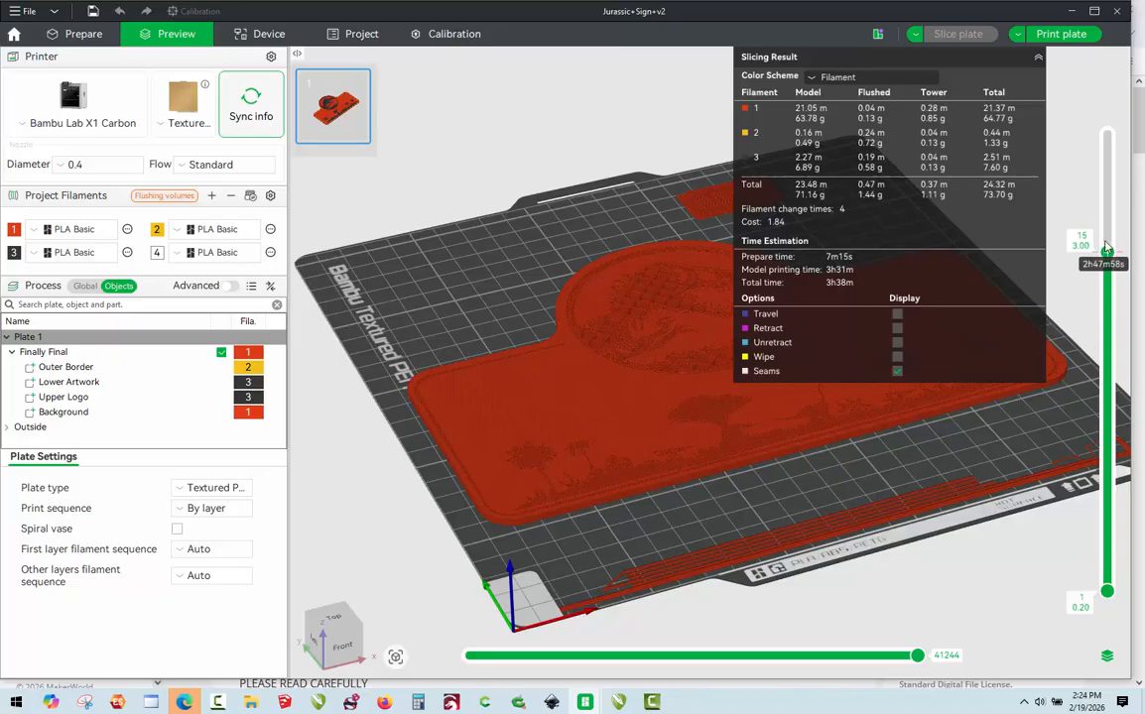
scroll(1107, 243, up, 1)
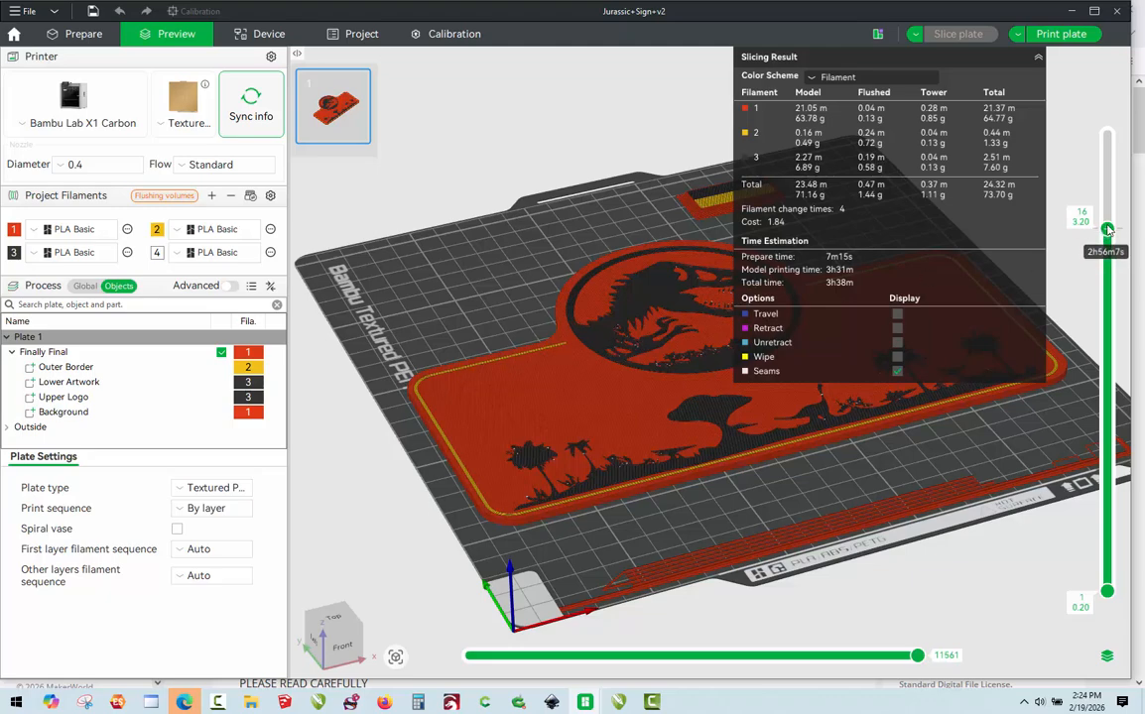
drag(1108, 228, 1108, 132)
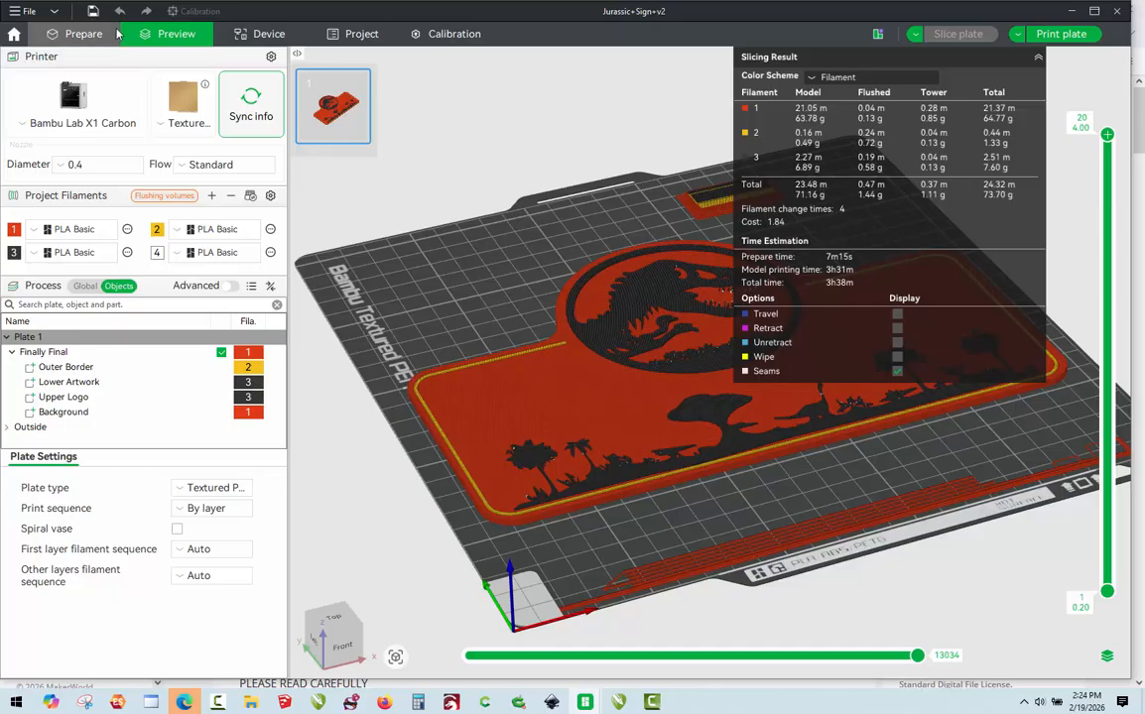
click(88, 33)
- Add a text object to the plate containing the sign owner's first name in capital letters
drag(495, 276, 474, 298)
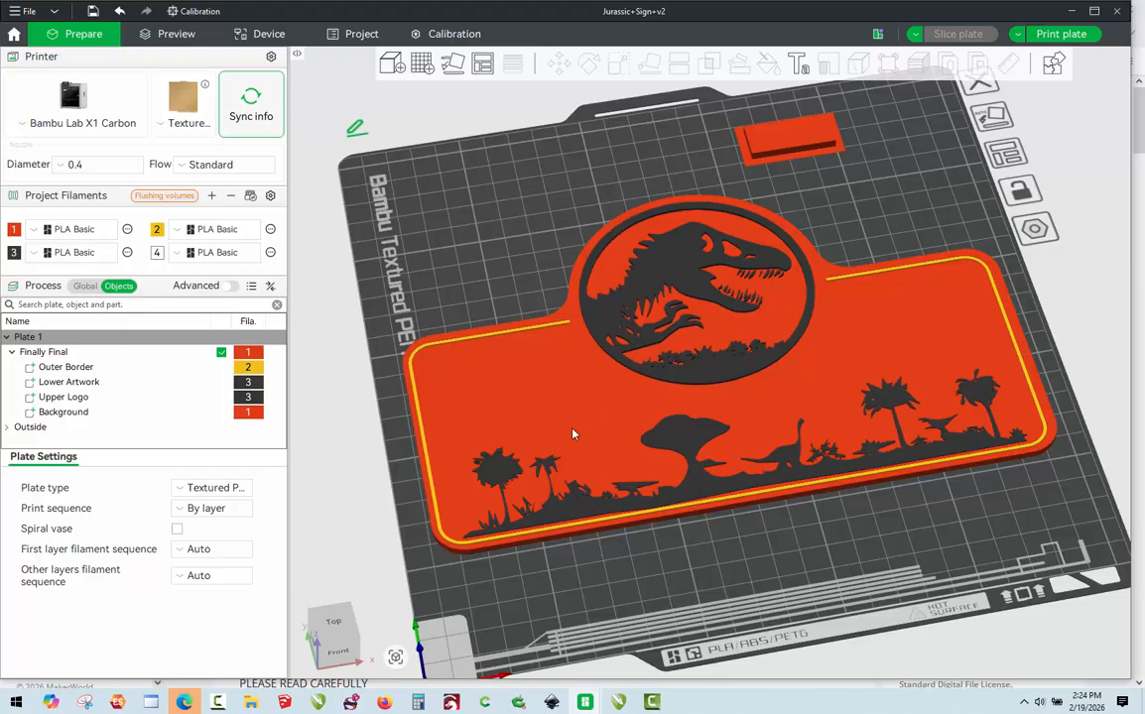
mouse_move(464, 256)
mouse_down()
mouse_move(479, 258)
mouse_move(466, 262)
mouse_up()
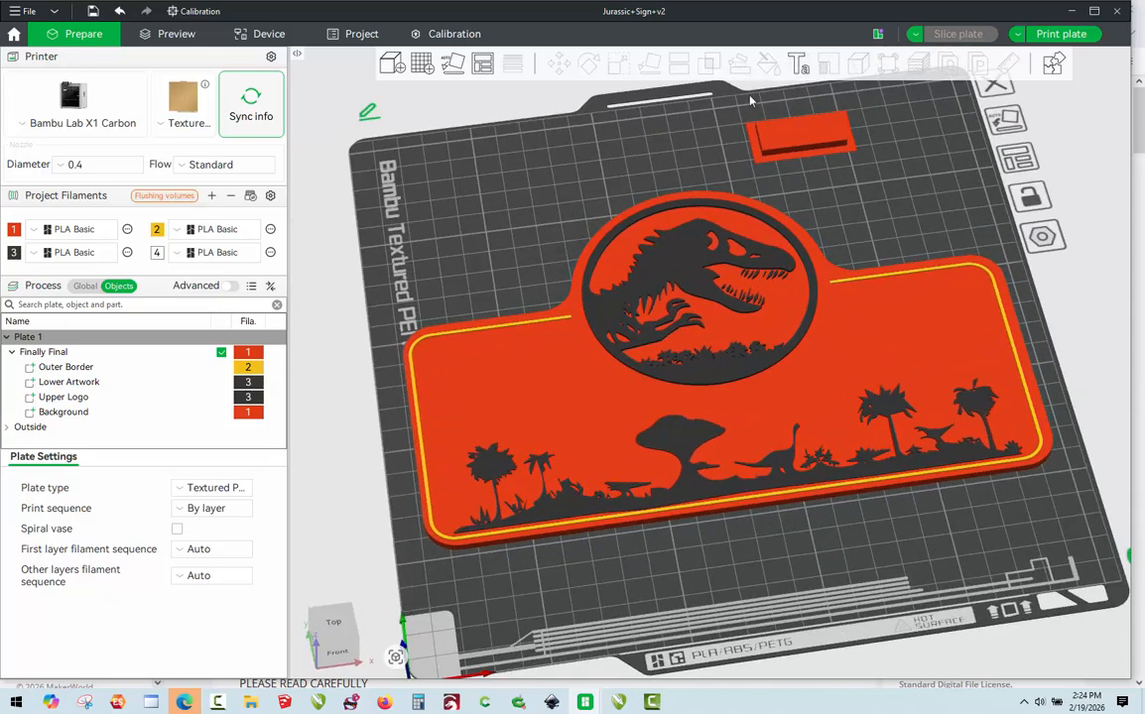
key(t)
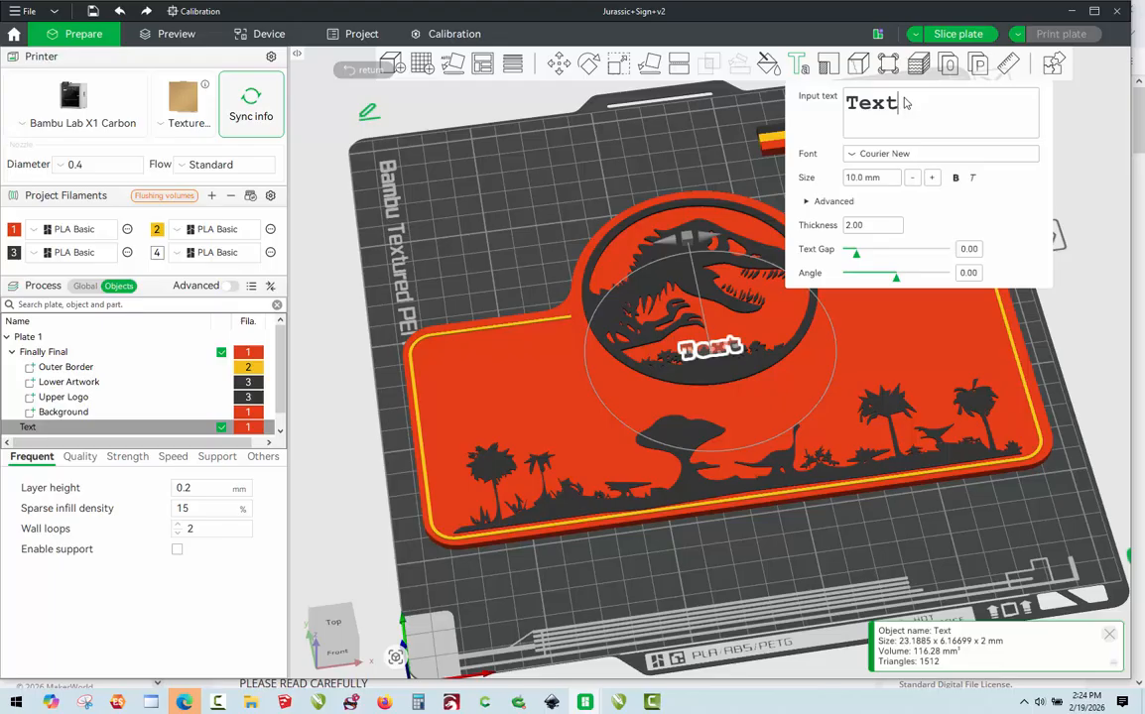
key(BackSpace)
key(BackSpace)
key(BackSpace)
key(BackSpace)
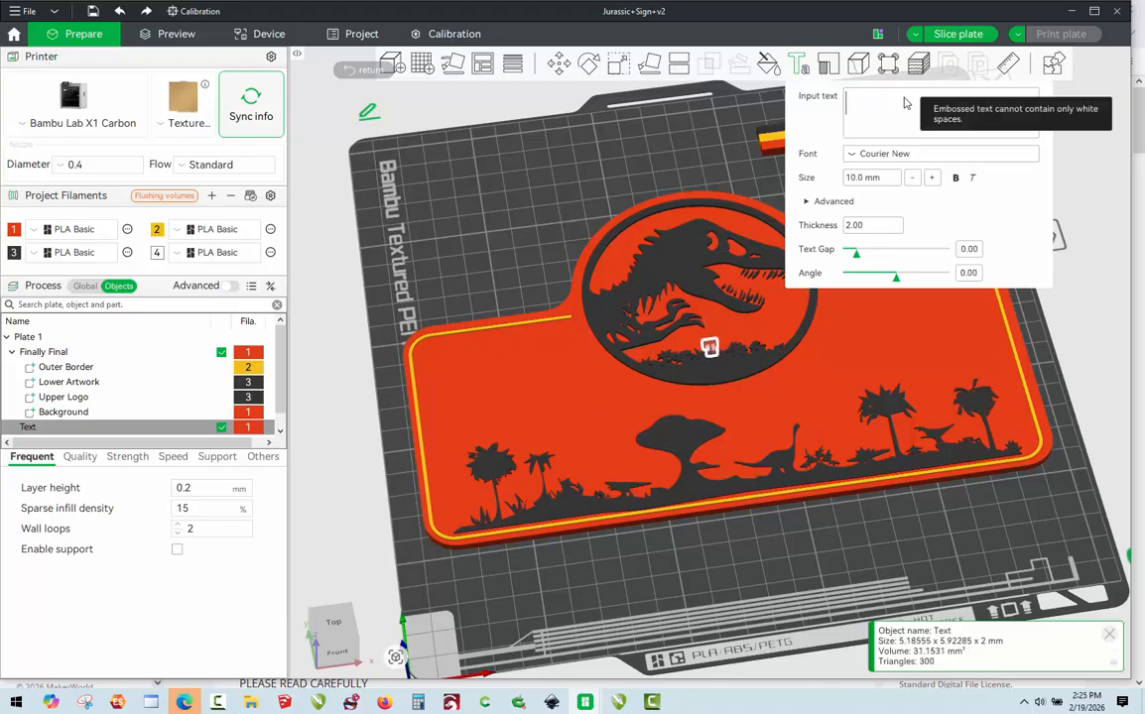
text(MAXTON)
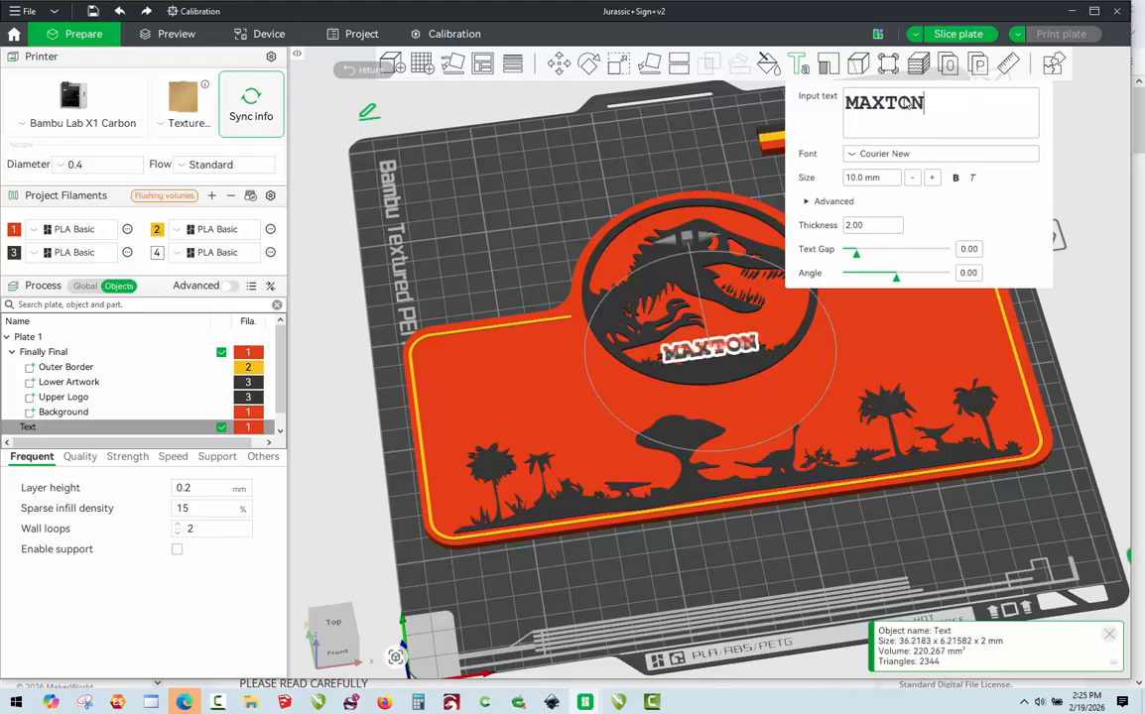
- Set the name text's font to Jurassic Park, finish the text, and assign it filament 4
click(939, 151)
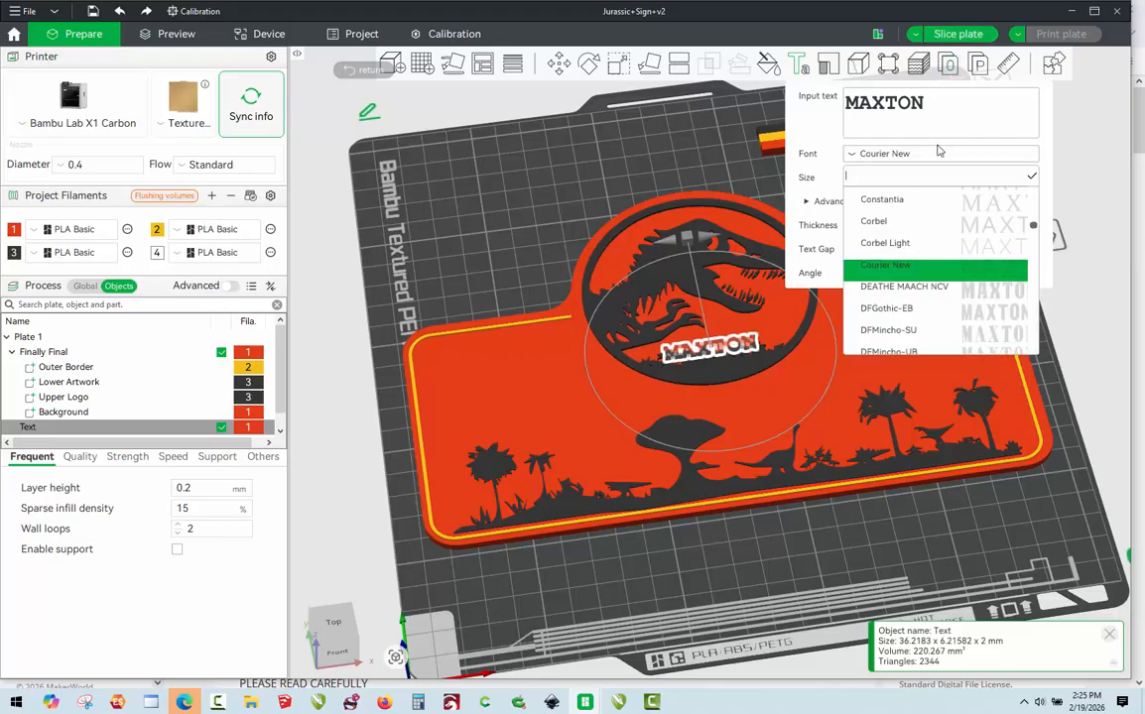
text(ju)
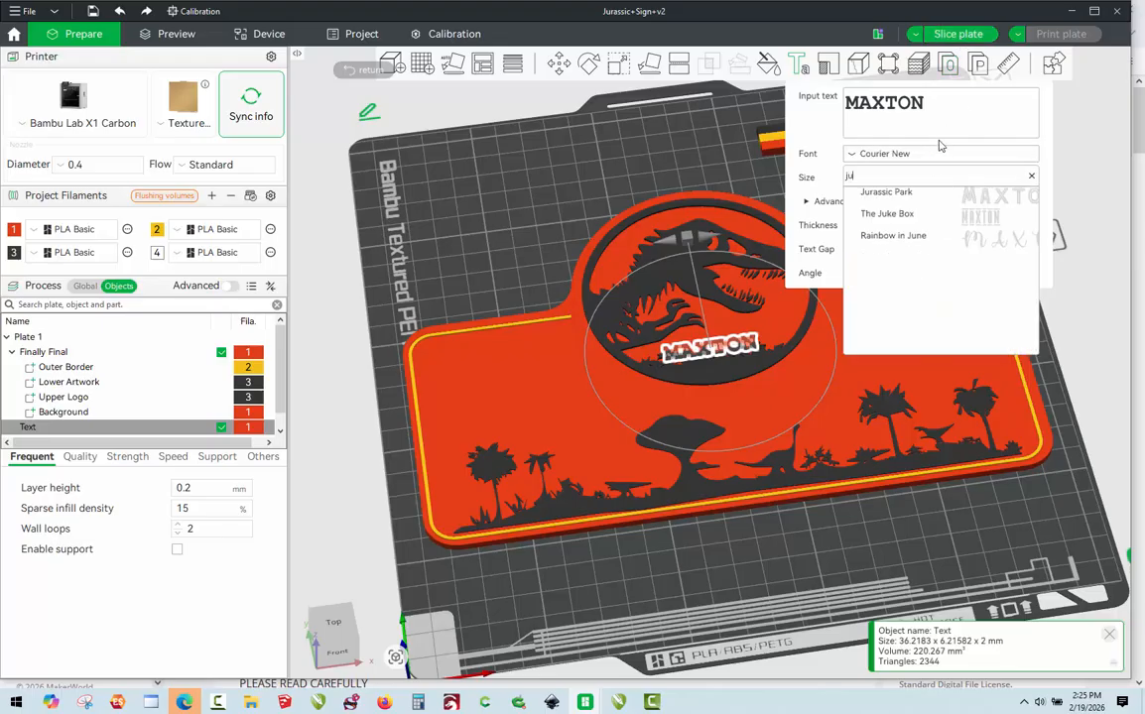
click(878, 191)
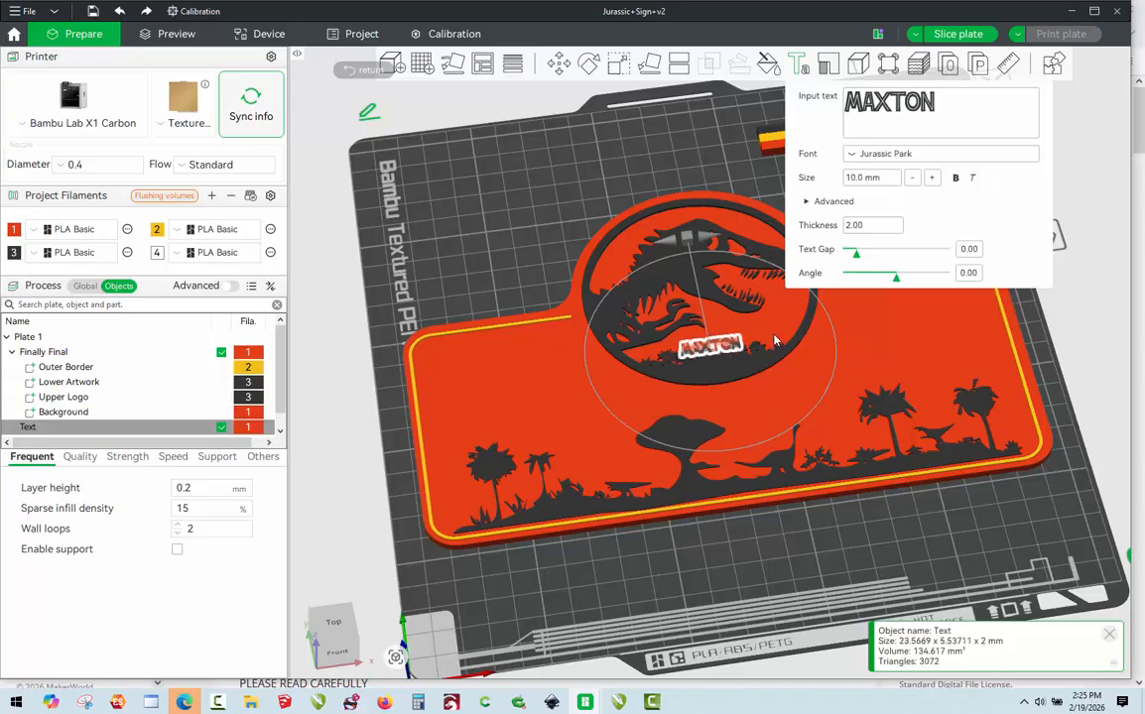
key(Escape)
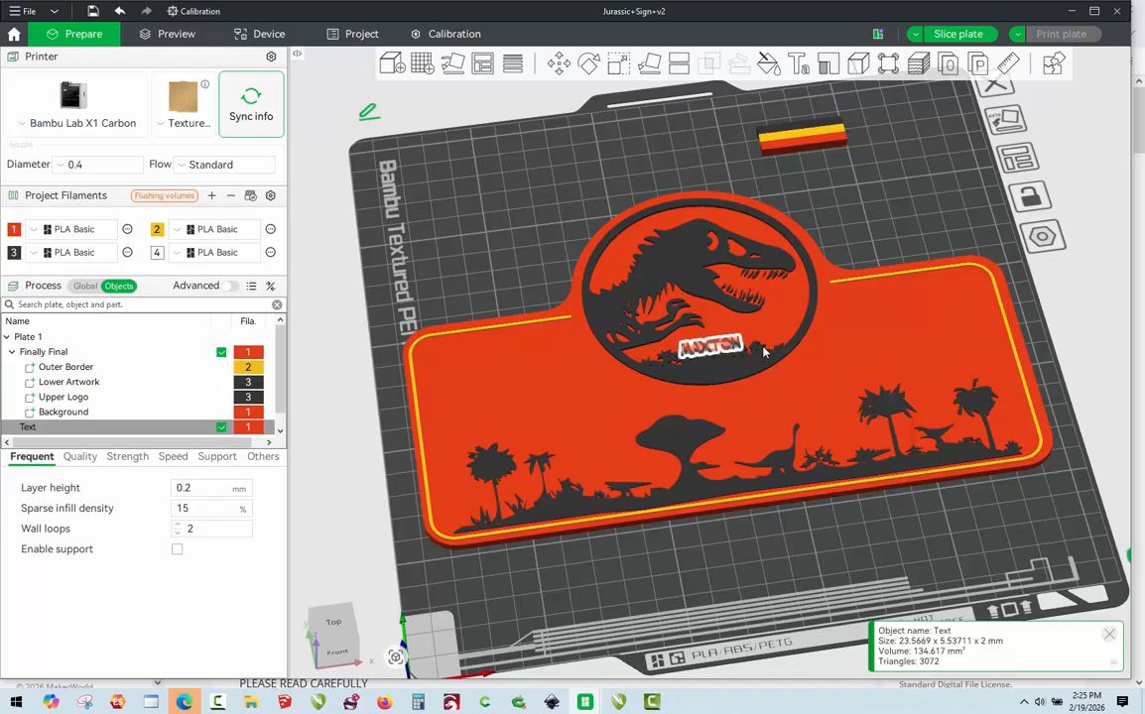
key(4)
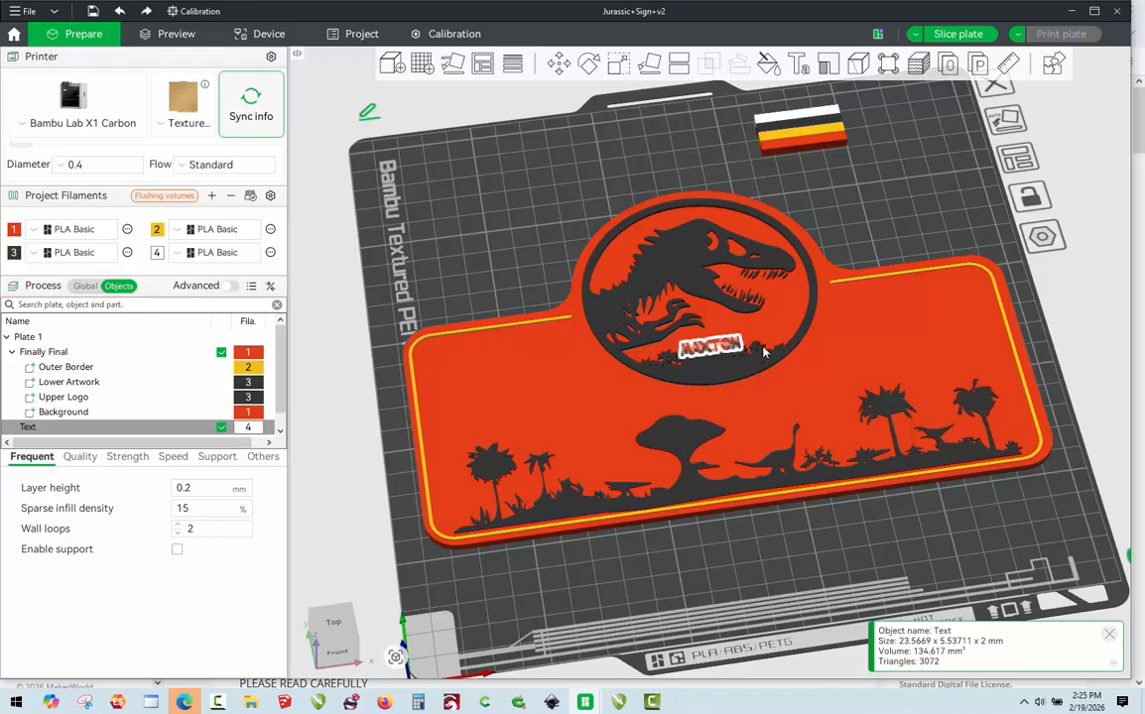
- Scale the name text proportionally to about 198 mm wide and 46.5 mm tall, and shift it toward the sign's lower artwork
click(617, 65)
click(620, 75)
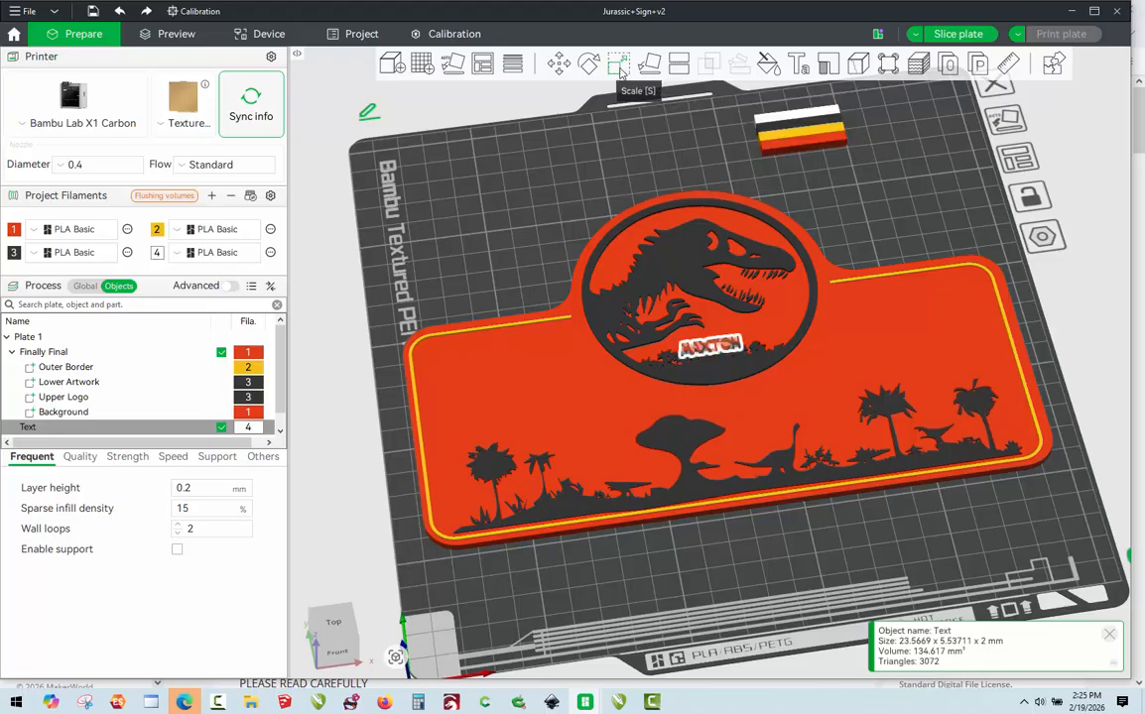
click(622, 72)
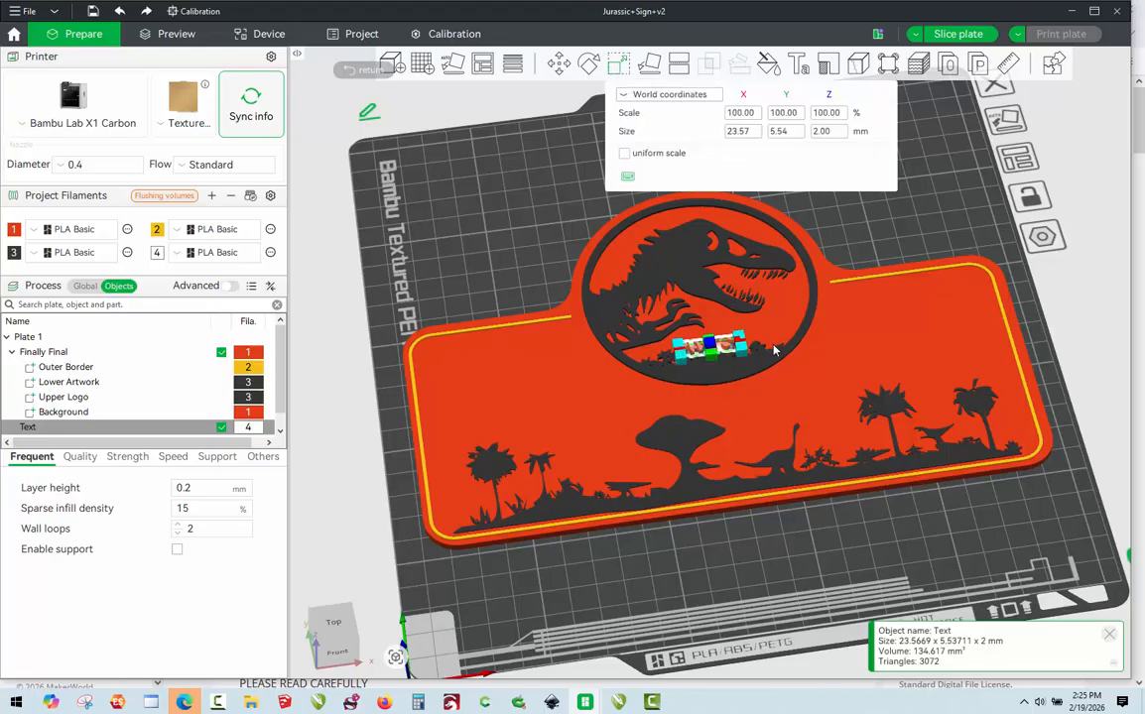
drag(741, 355, 963, 429)
drag(839, 335, 845, 381)
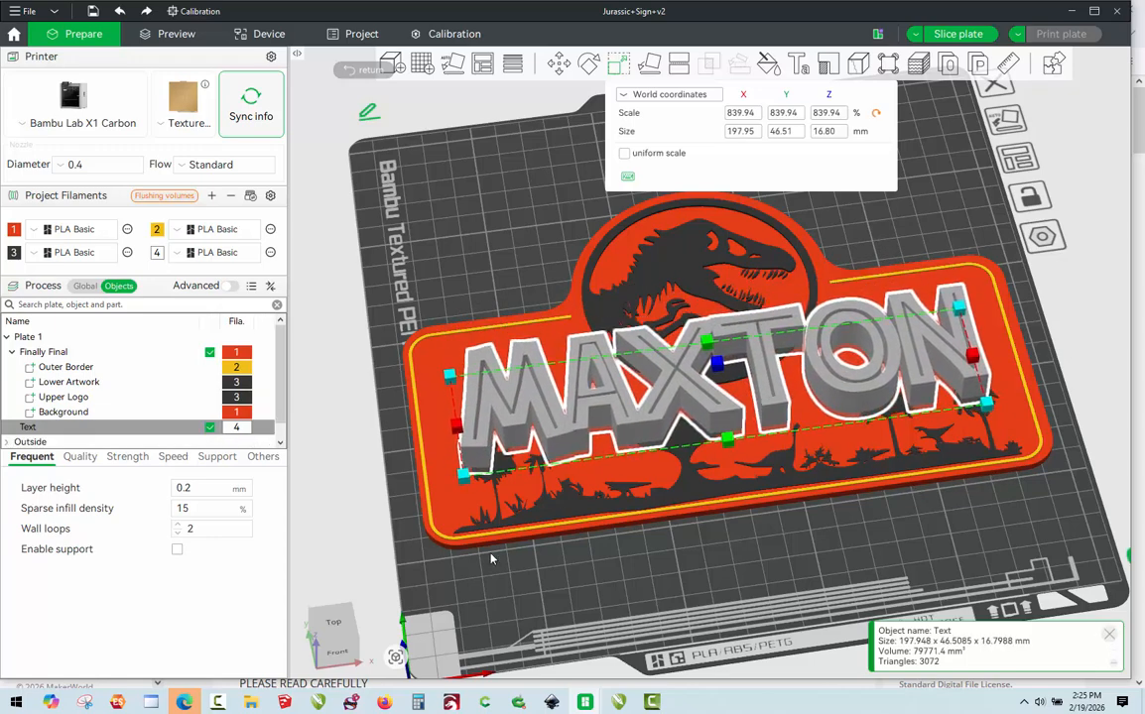
- Scale the name text proportionally to about 206 mm wide and 48.5 mm tall, and nudge it across the sign's middle
click(335, 626)
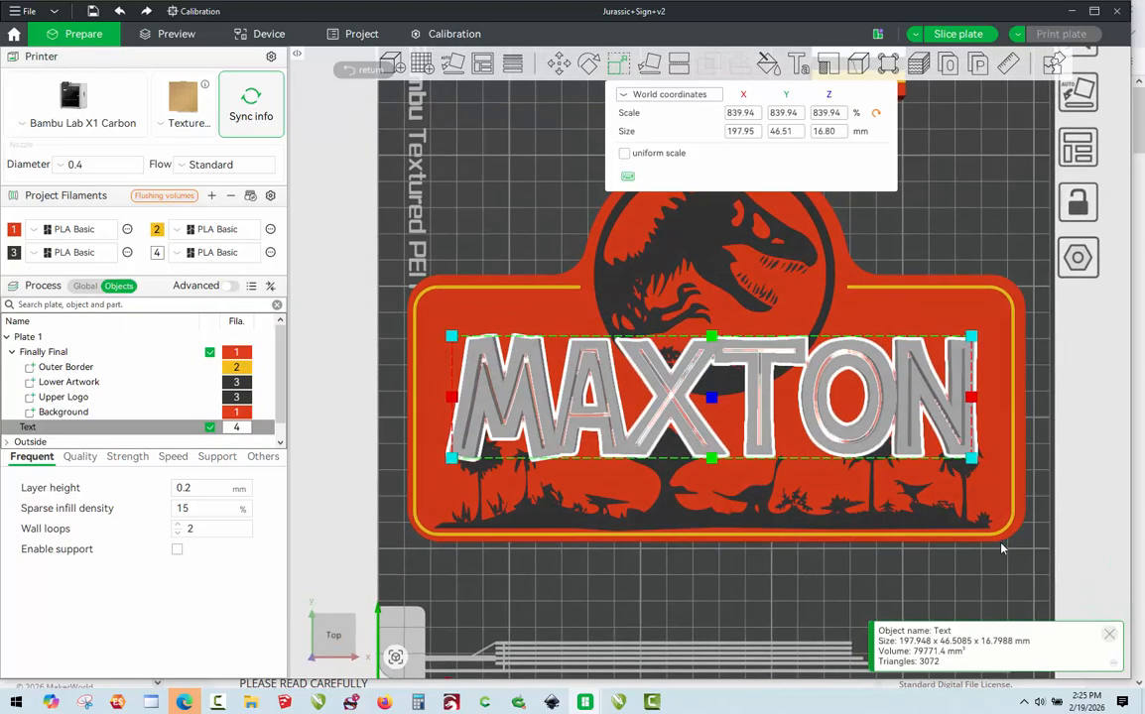
mouse_move(977, 473)
mouse_down()
mouse_move(977, 570)
mouse_move(964, 486)
mouse_up()
scroll(966, 483, up, 2)
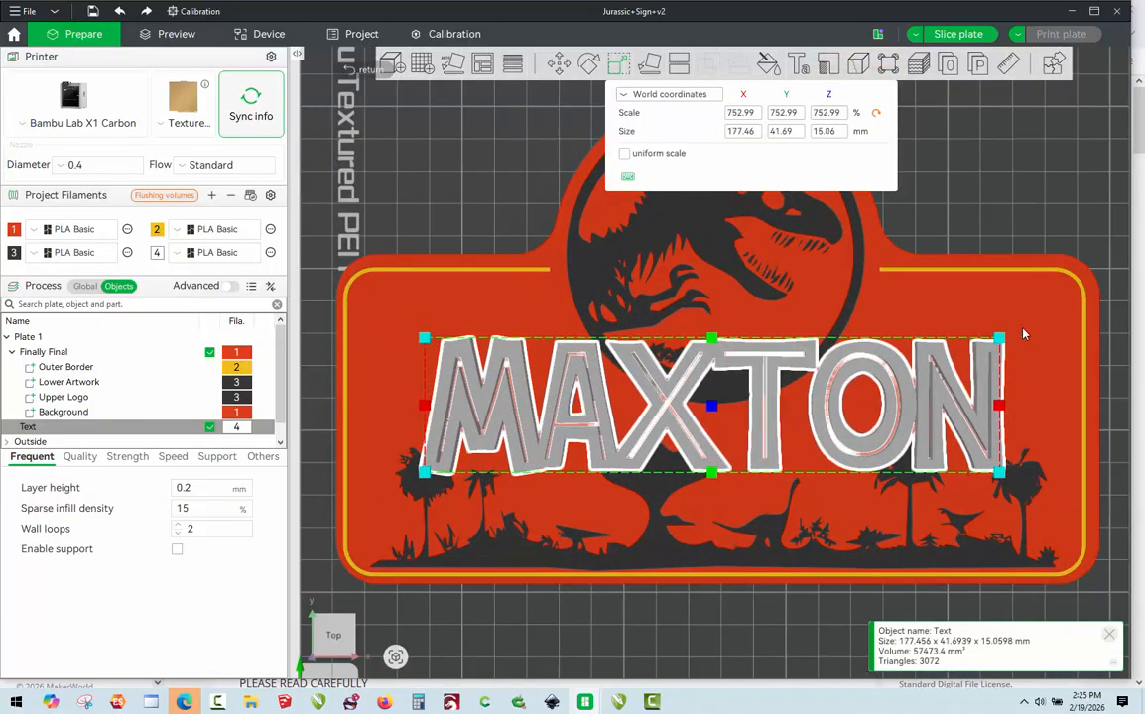
drag(999, 339, 1037, 315)
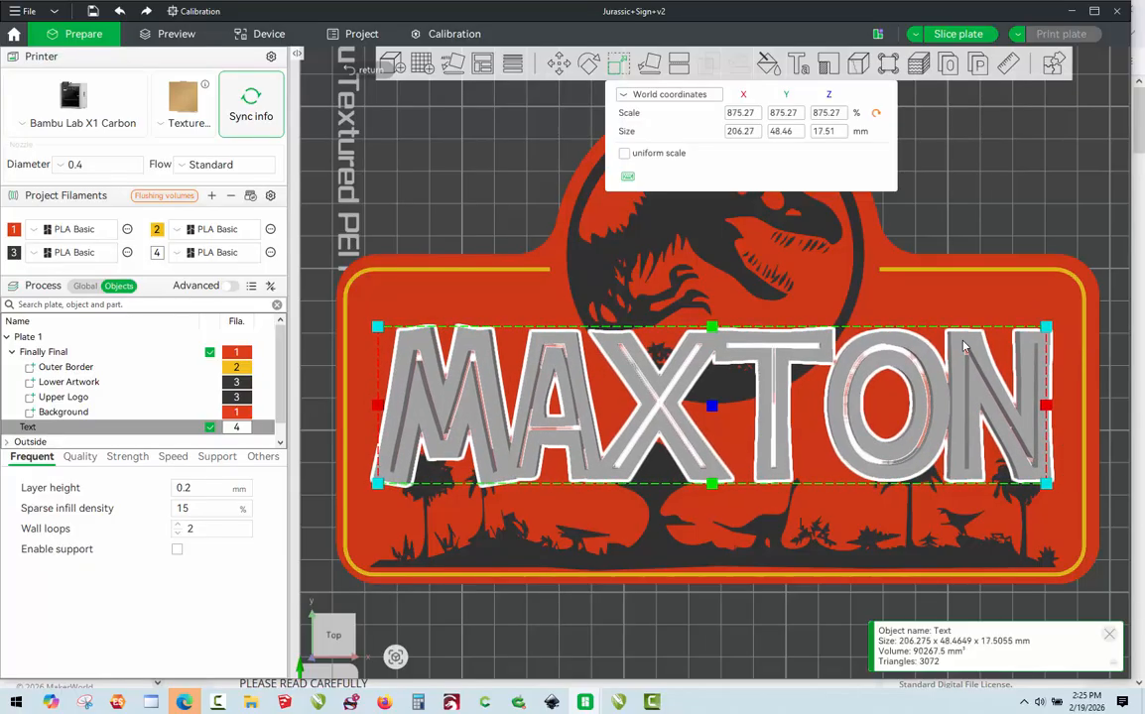
drag(963, 346, 969, 349)
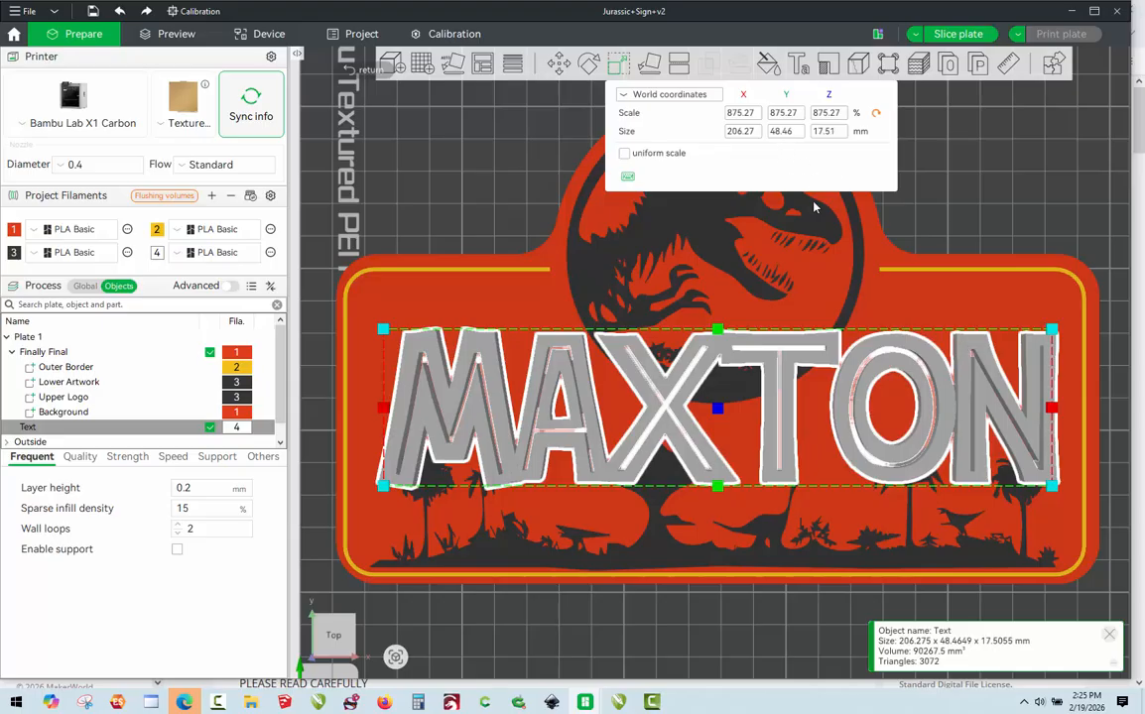
- Set the name text's Z size to 3 mm without changing its width and height
key(0)
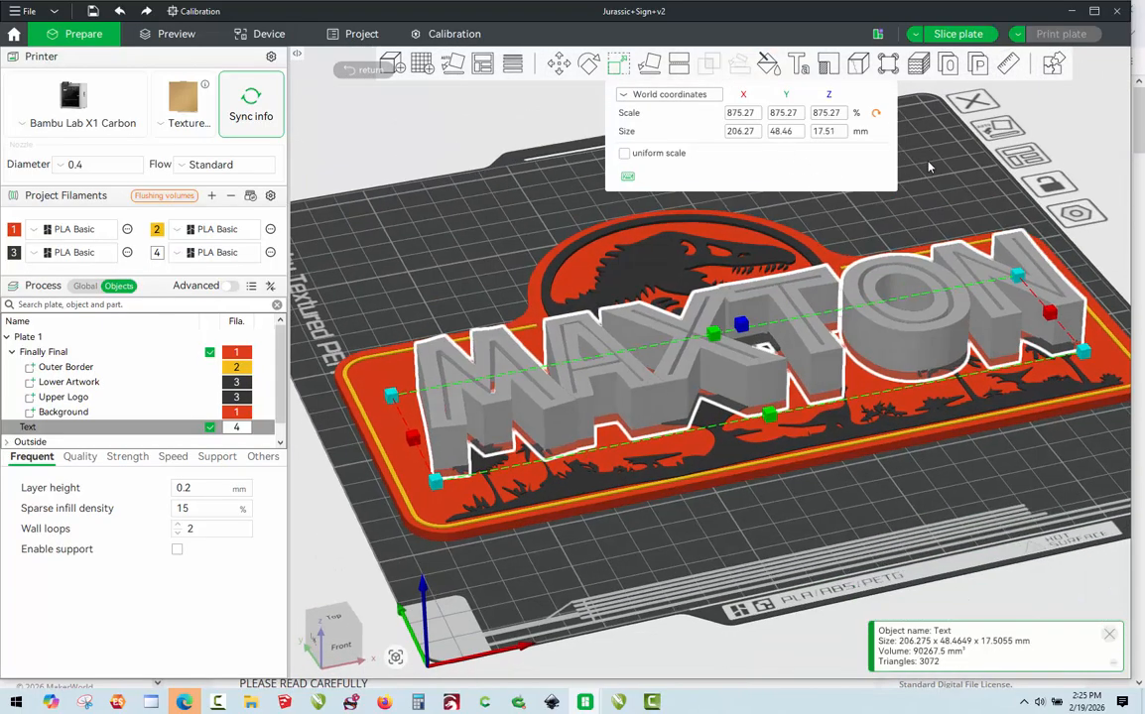
click(841, 136)
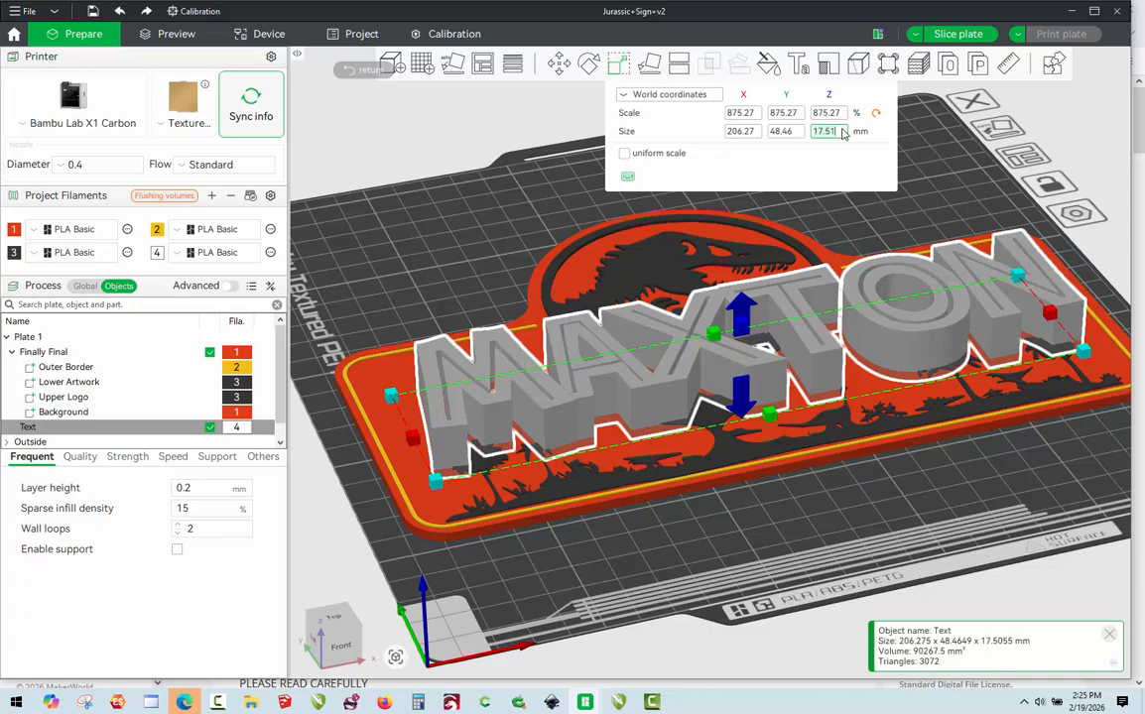
key(BackSpace)
key(BackSpace)
key(BackSpace)
key(BackSpace)
key(BackSpace)
text(3)
key(Return)
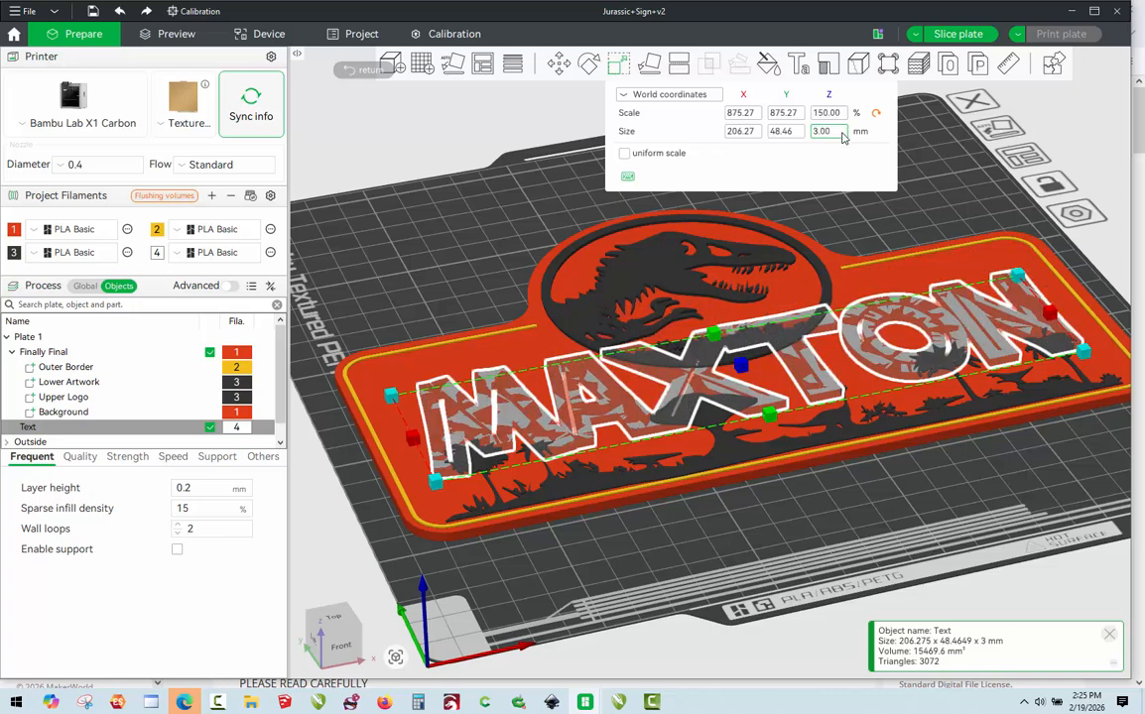
- Reduce the name text's Z size to 2 mm
key(BackSpace)
key(BackSpace)
key(BackSpace)
key(BackSpace)
text(2)
key(Return)
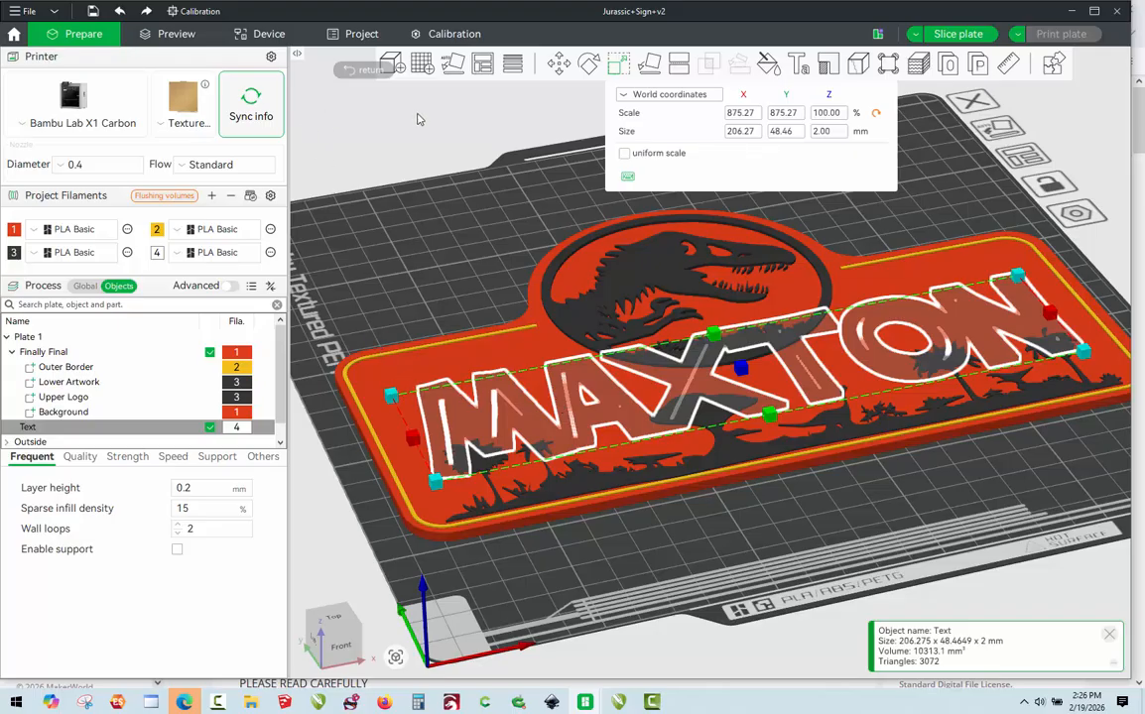
click(560, 65)
click(585, 96)
click(587, 105)
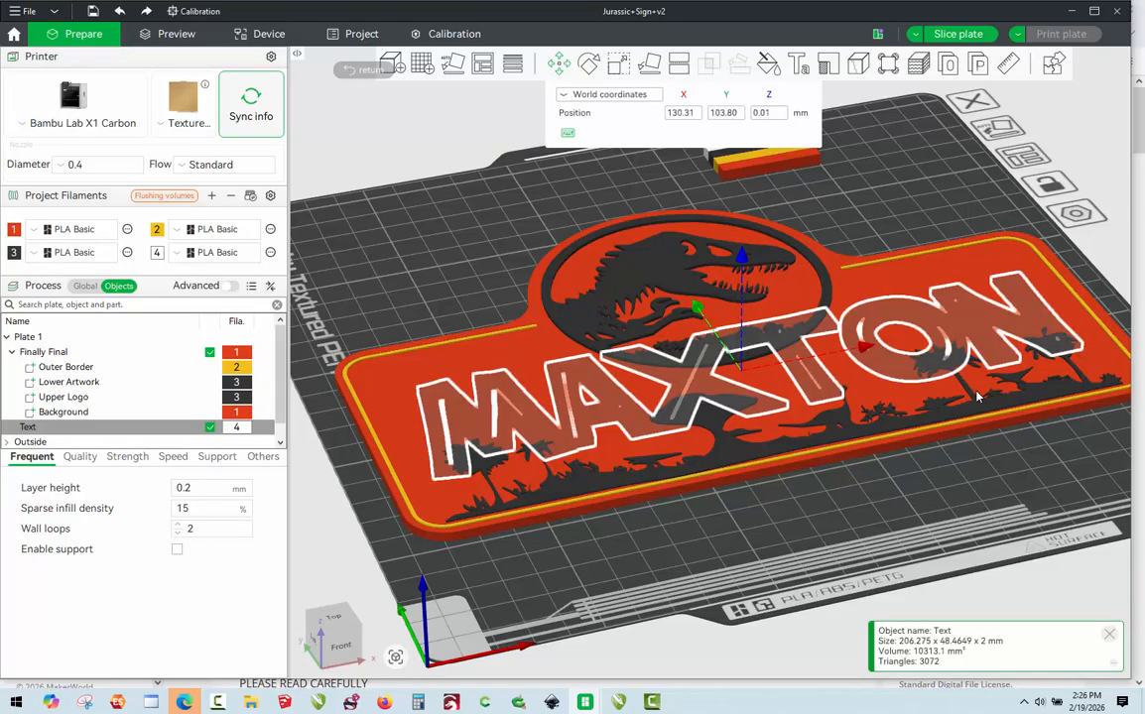
click(417, 264)
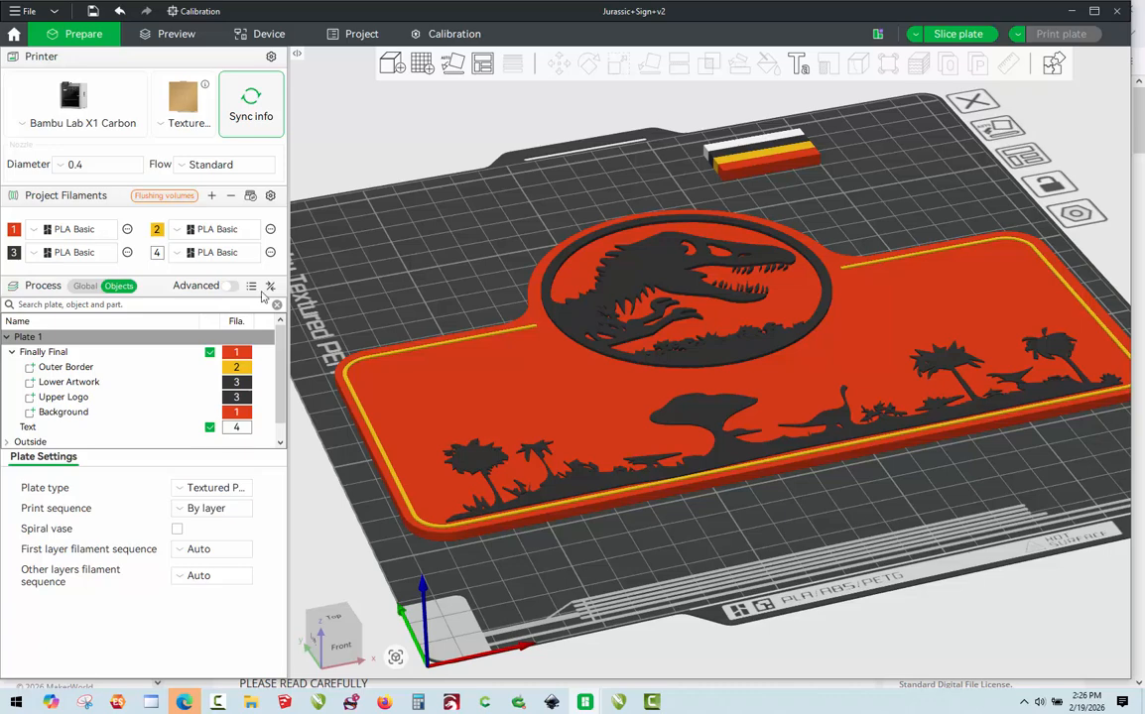
- Merge the name text and the Finally Final sign into one multi-part object
scroll(261, 337, down, 1)
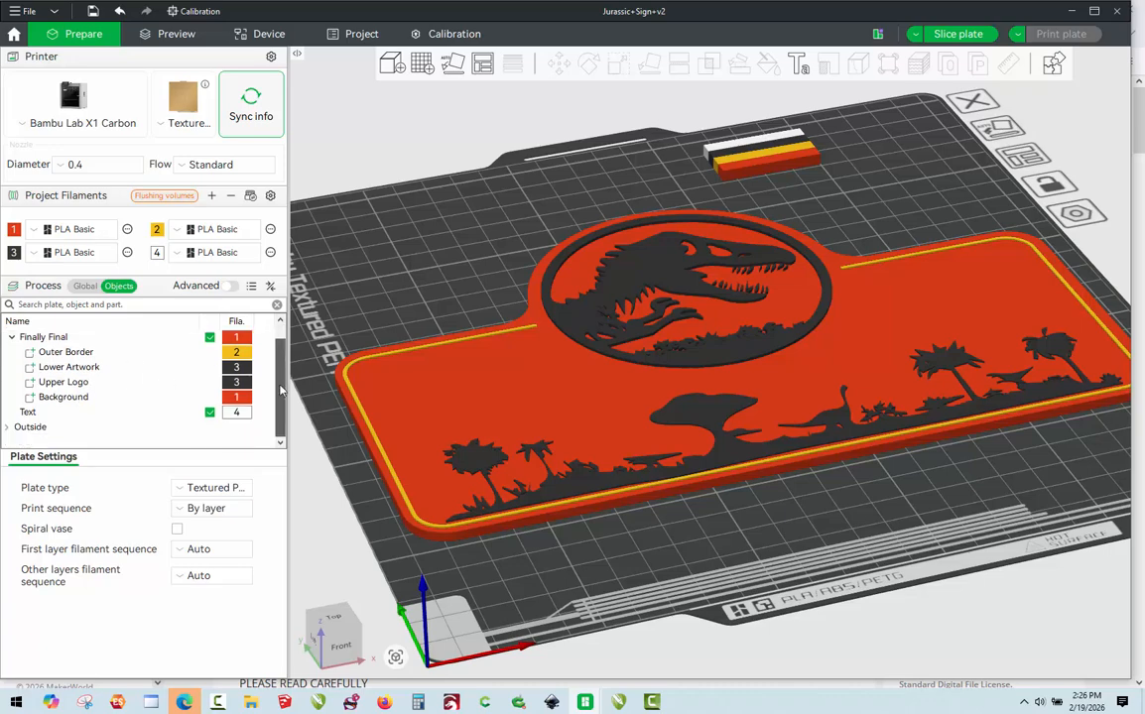
click(28, 411)
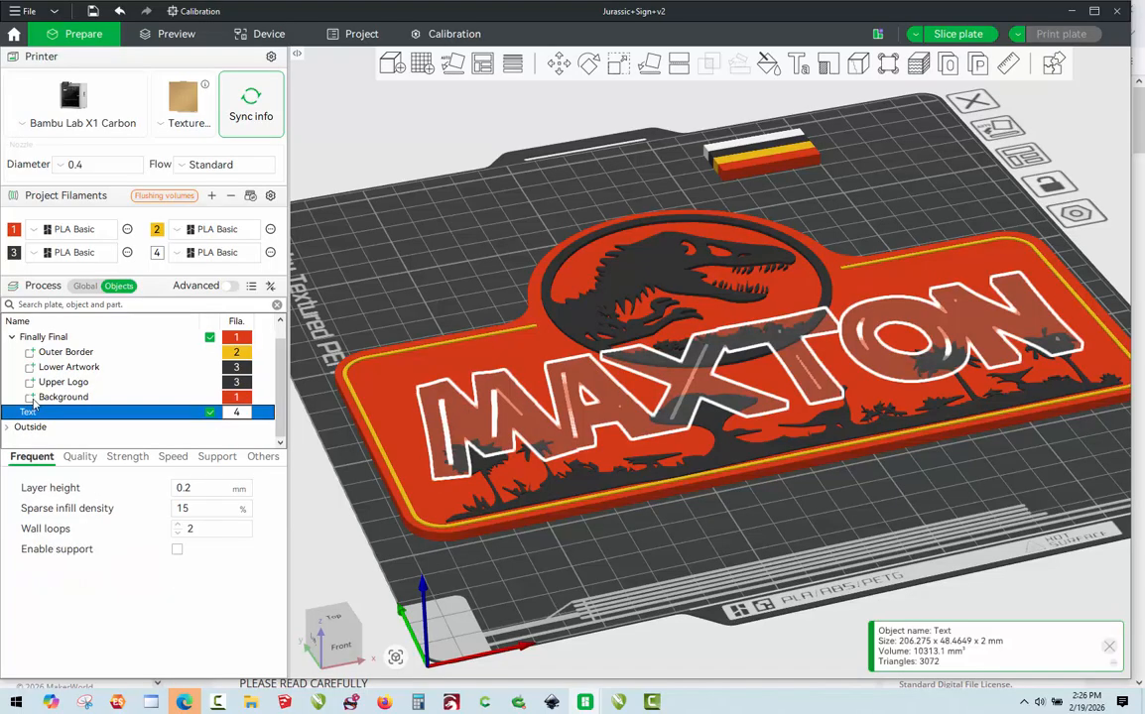
ctrl+click(40, 341)
right_click(44, 345)
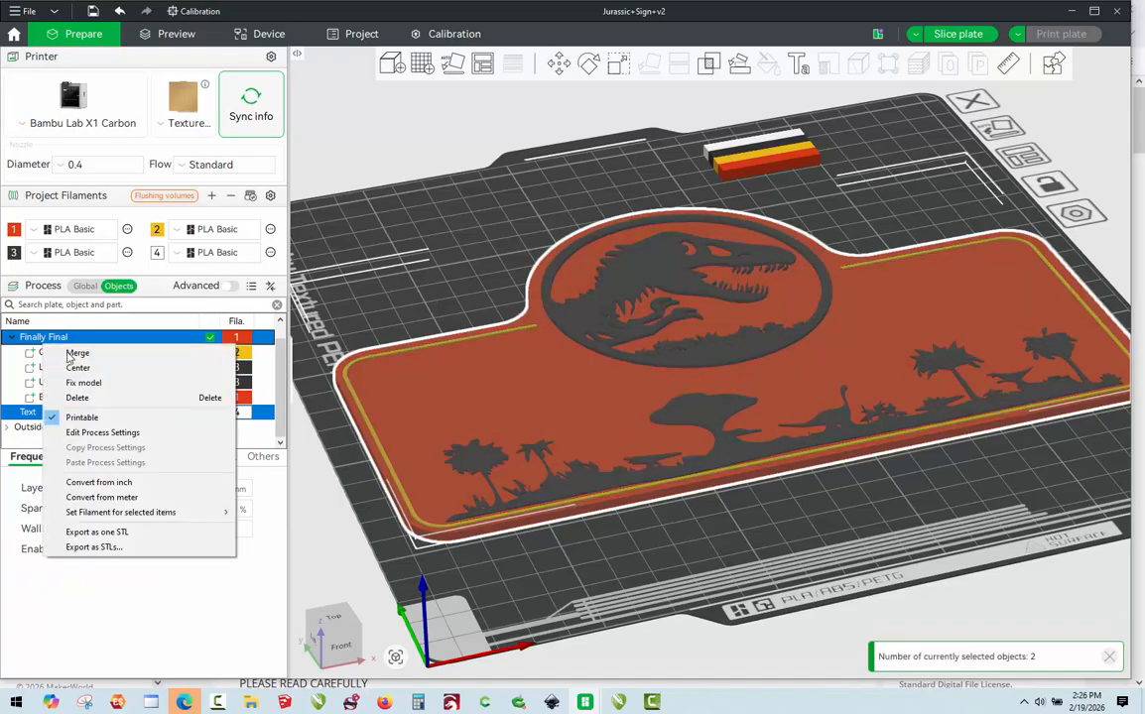
click(75, 353)
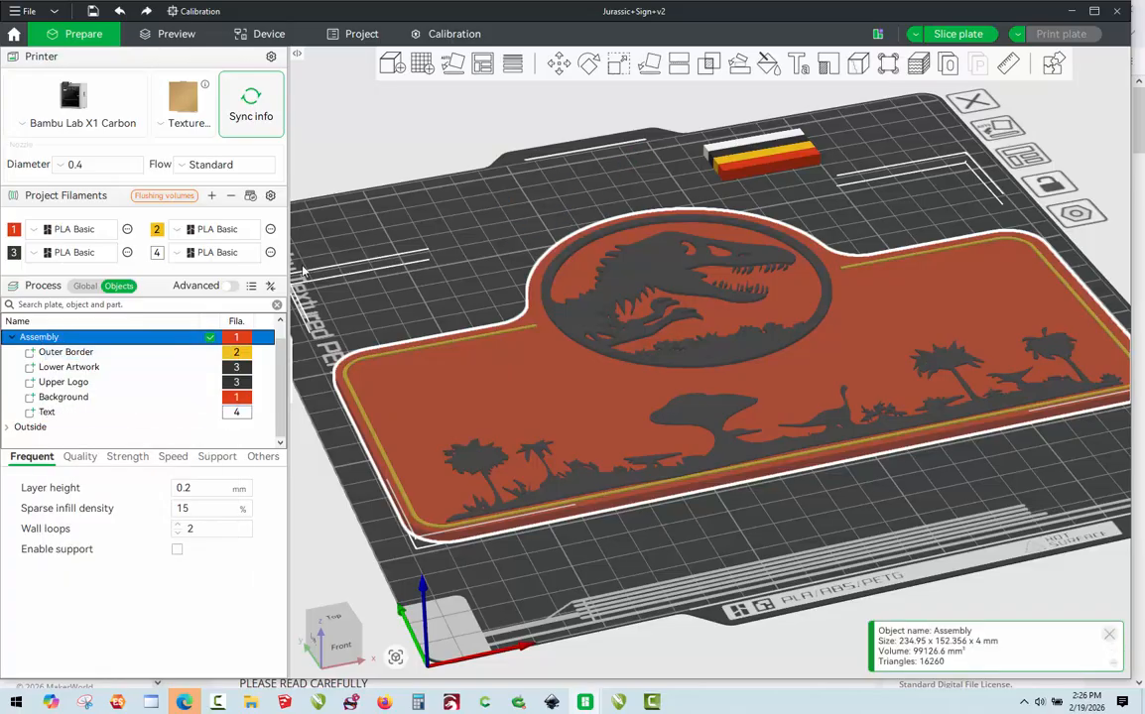
- Move the name text part to a Z position of 4 mm in world coordinates
click(48, 411)
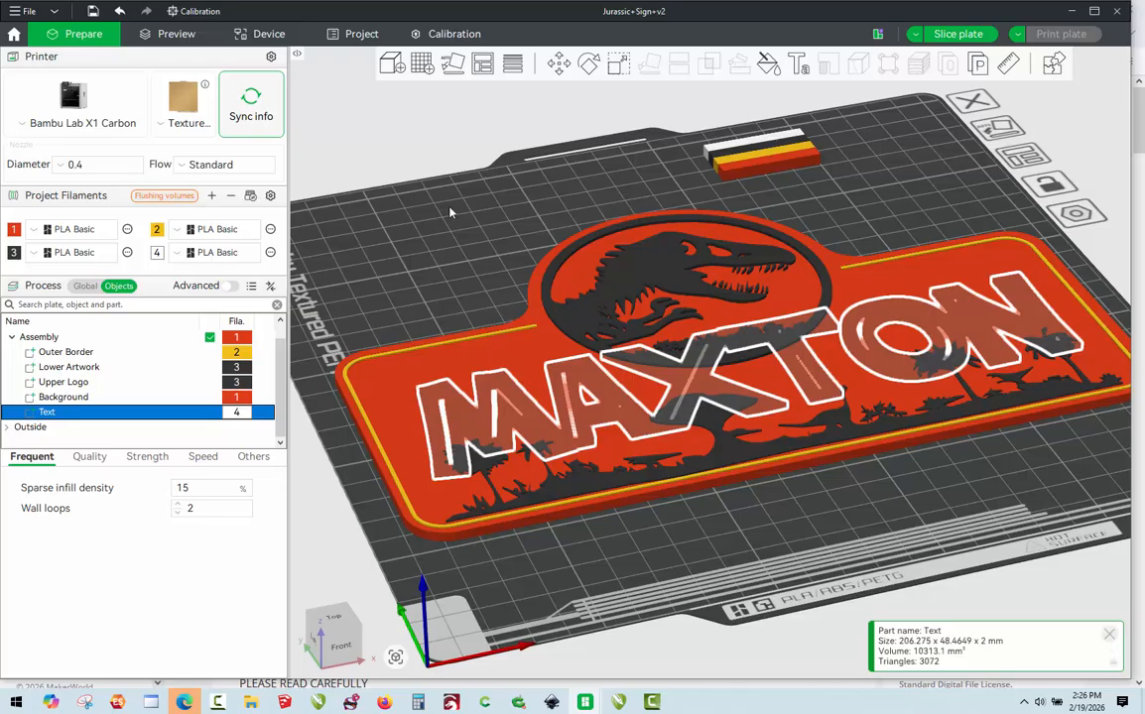
click(558, 63)
click(610, 95)
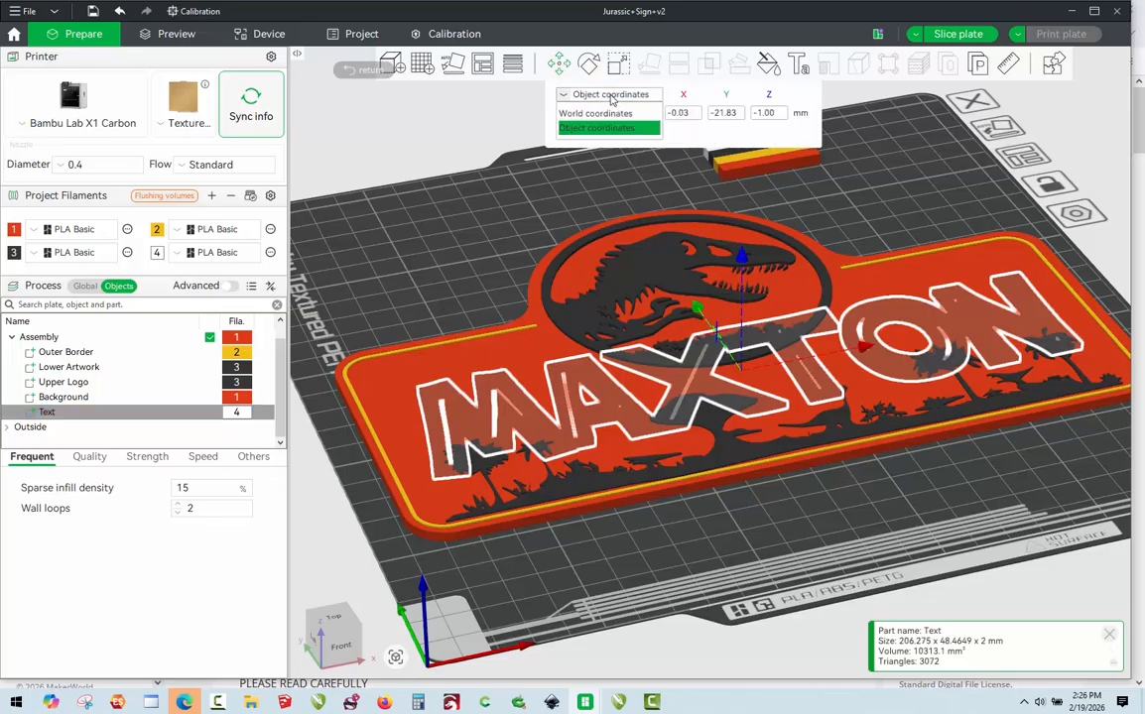
click(595, 113)
click(775, 117)
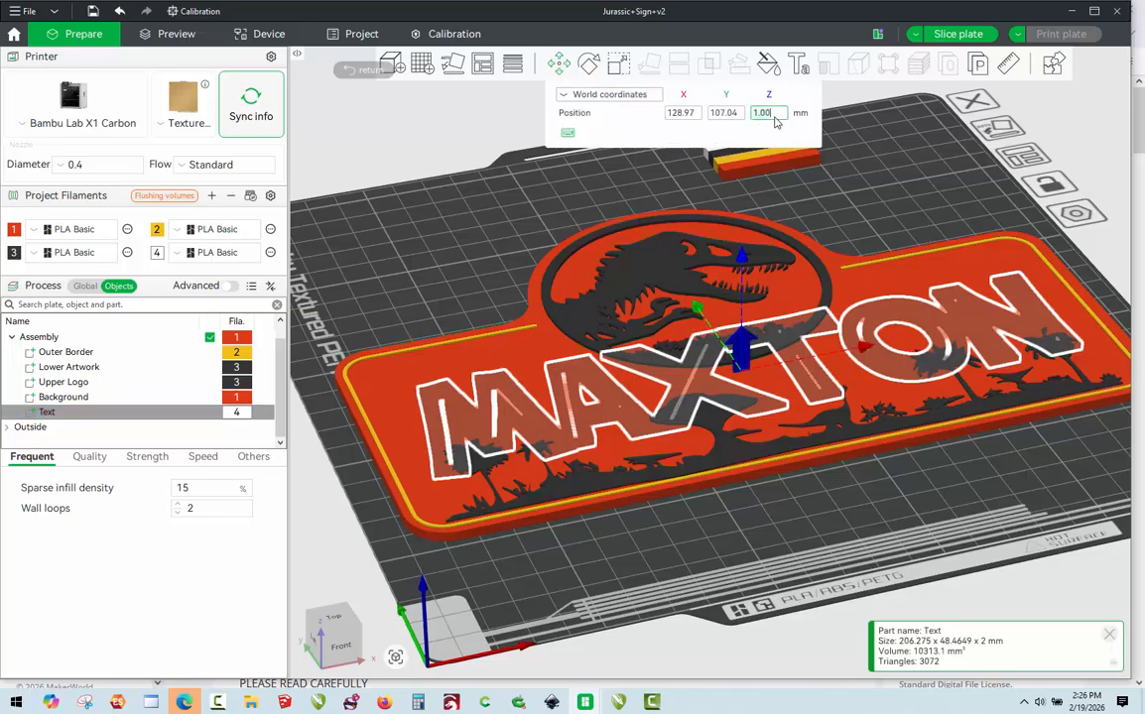
text(4)
key(Return)
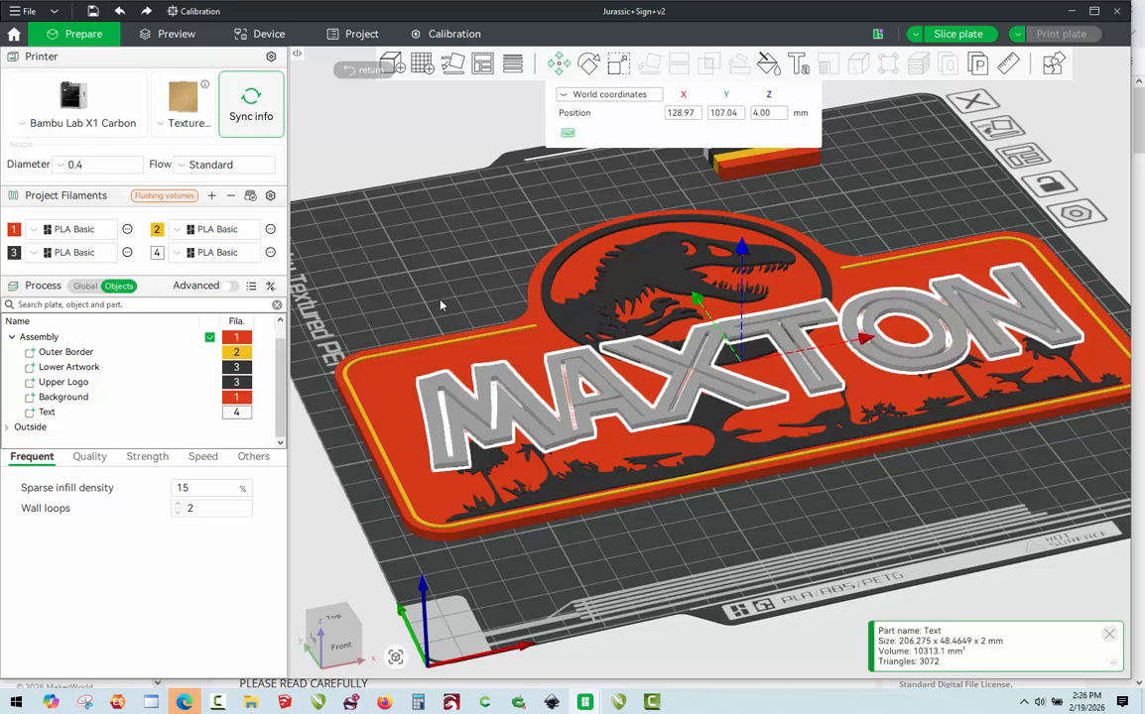
click(405, 263)
- Inspect the raised name text on the sign, and delete that text part from the assembly
drag(405, 264, 442, 371)
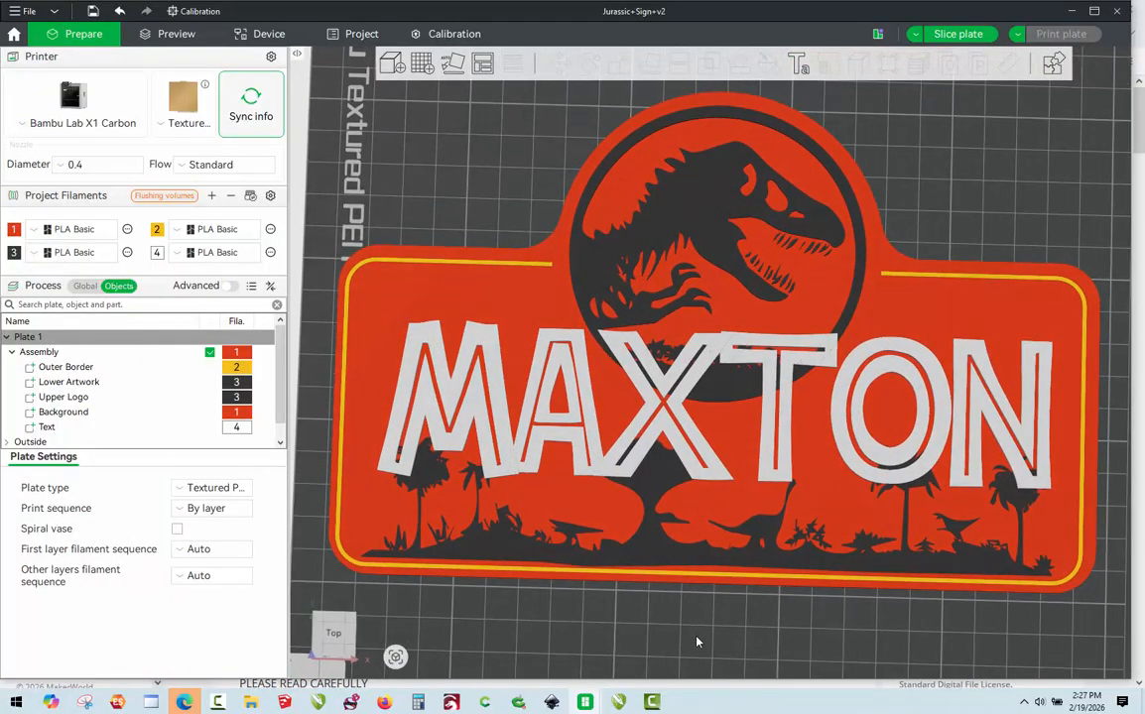
drag(696, 636, 736, 592)
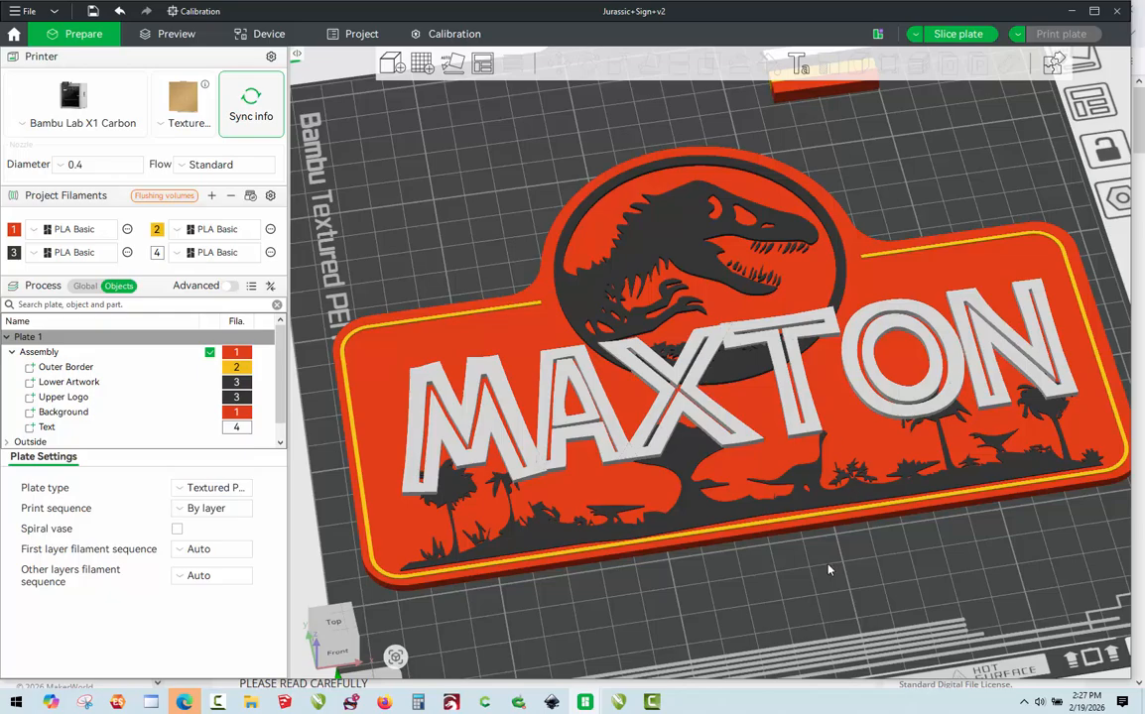
drag(830, 568, 615, 553)
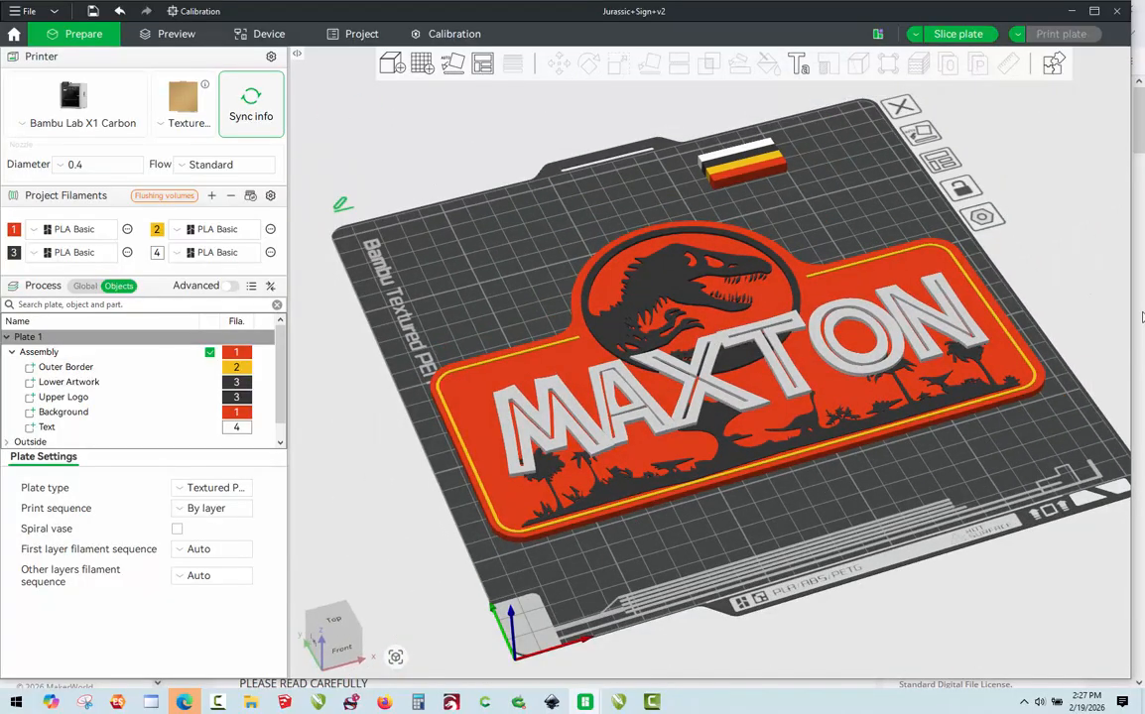
scroll(932, 262, up, 3)
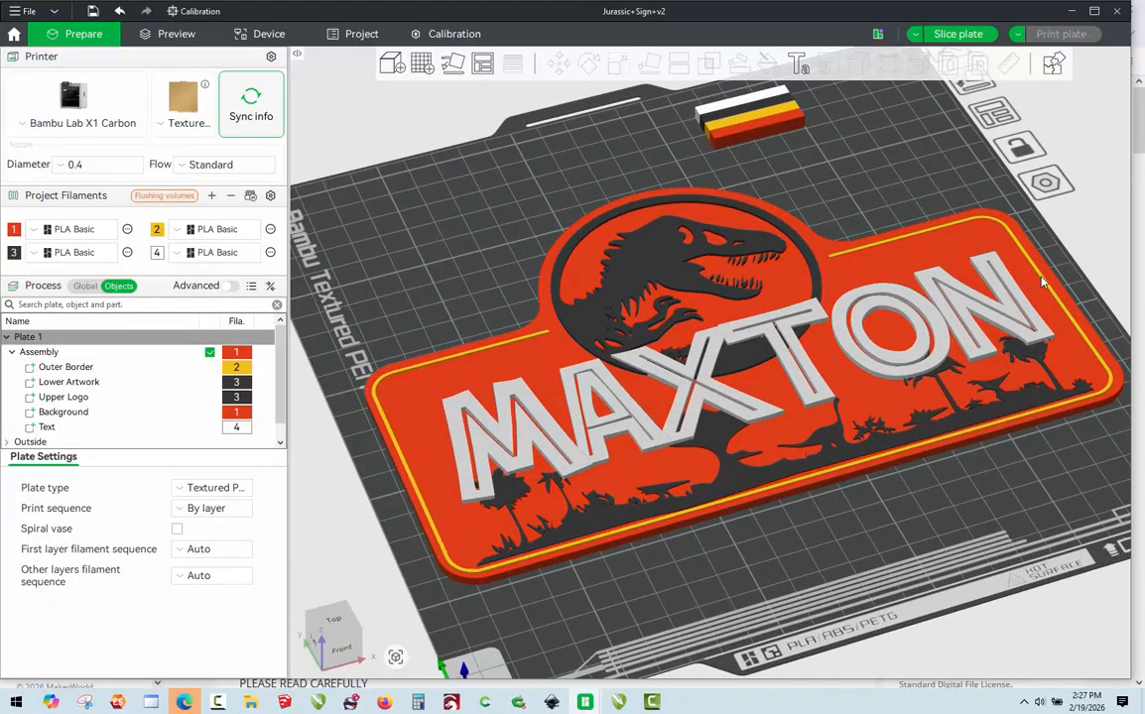
click(958, 310)
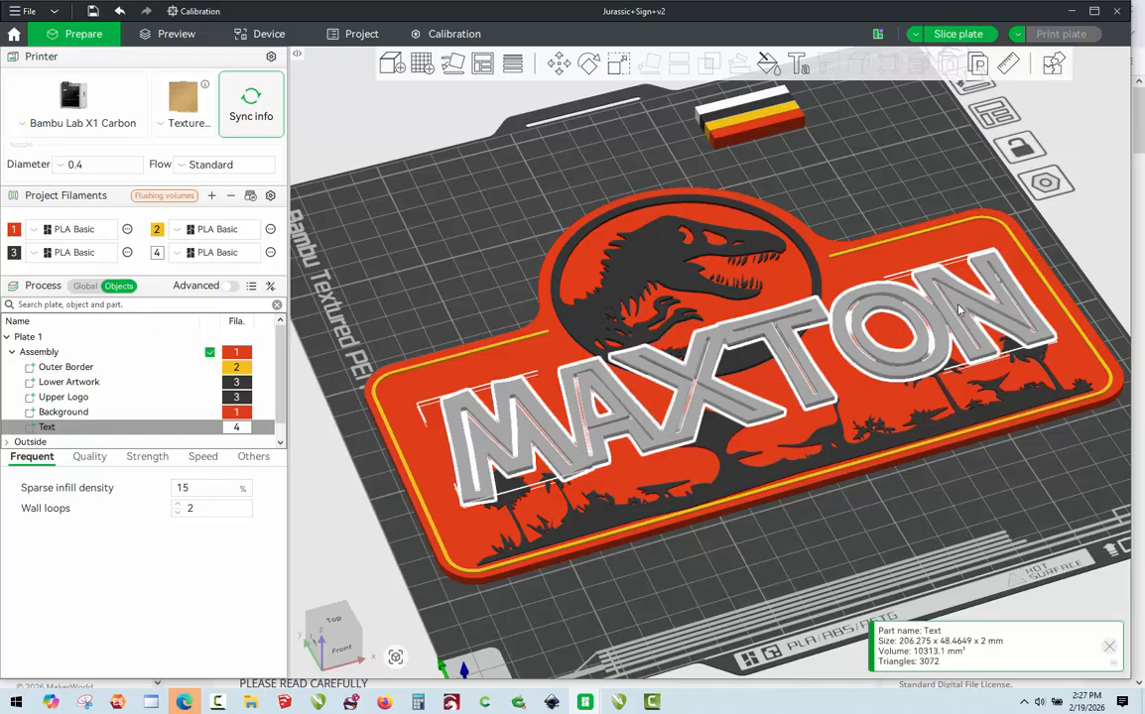
key(Delete)
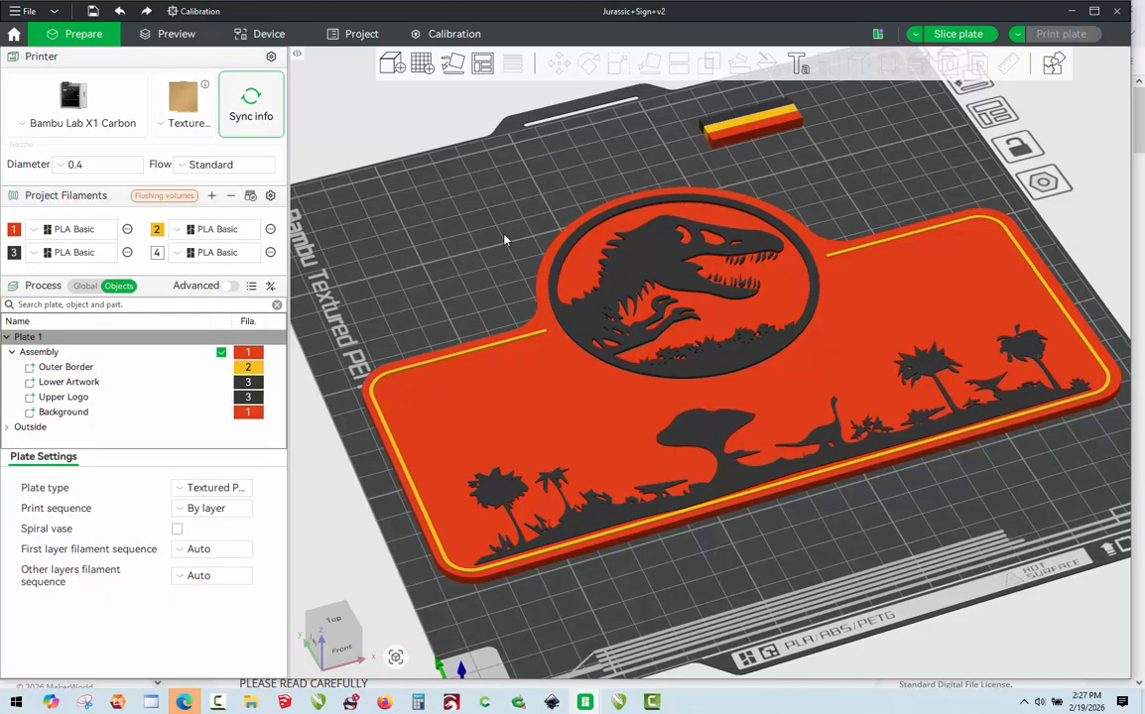
- Add the SVG file of the sign owner's name from the Desktop to the plate as a primitive
right_click(438, 256)
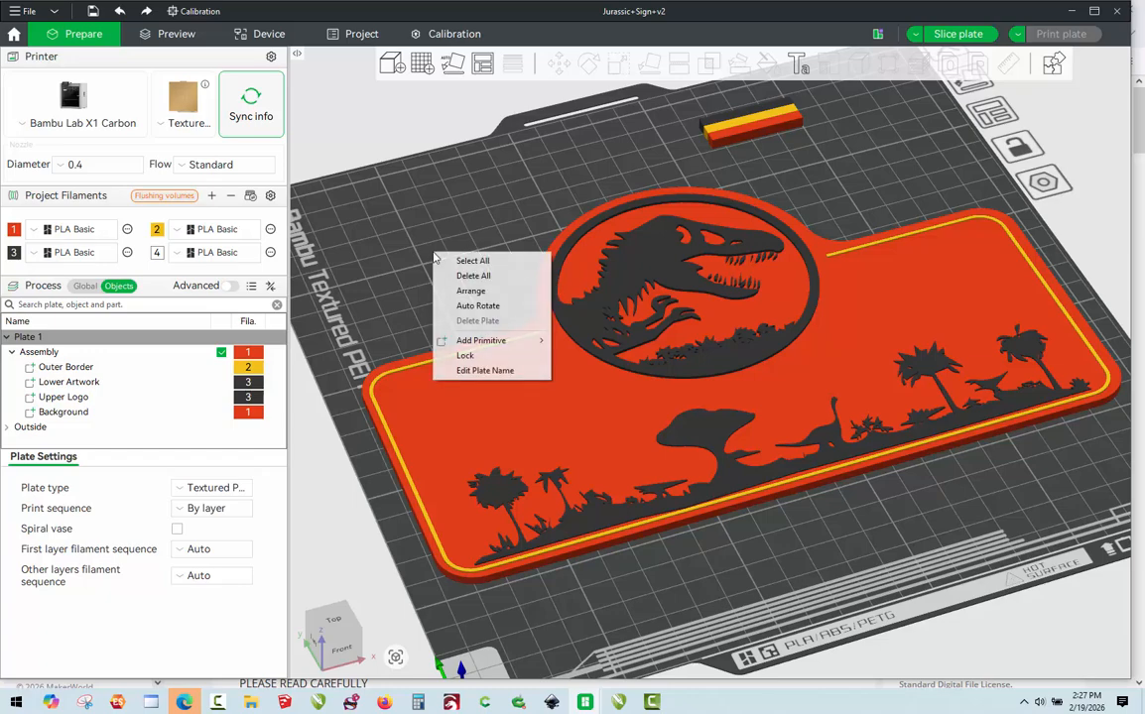
mouse_move(486, 341)
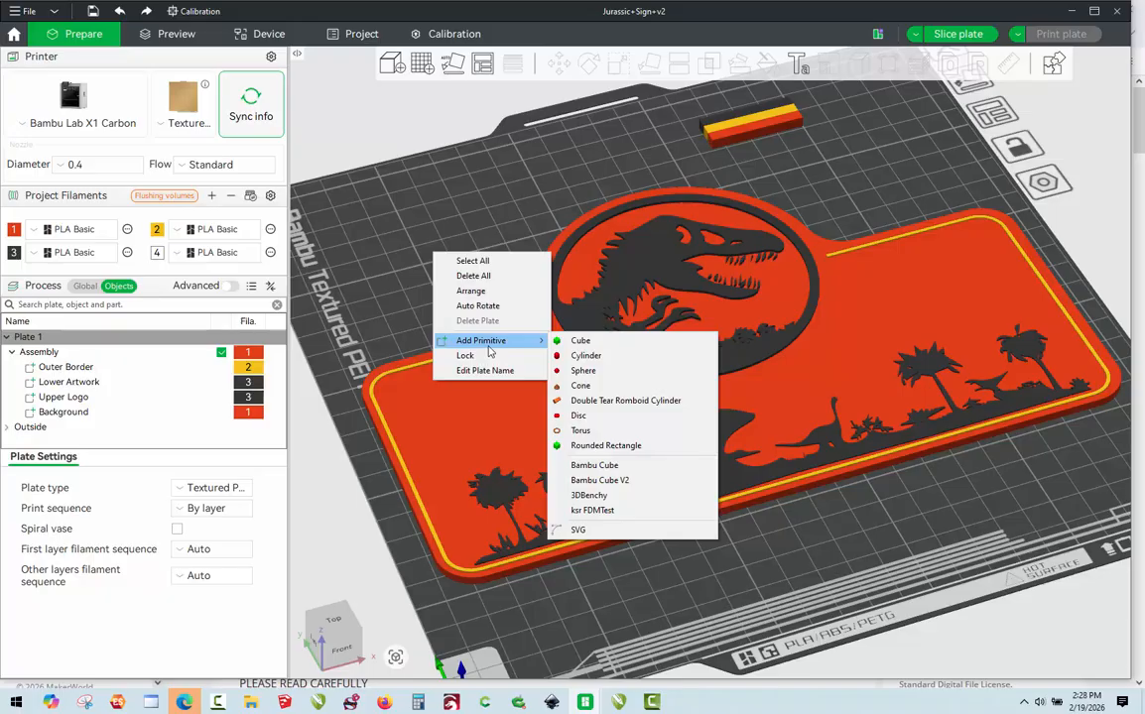
click(660, 530)
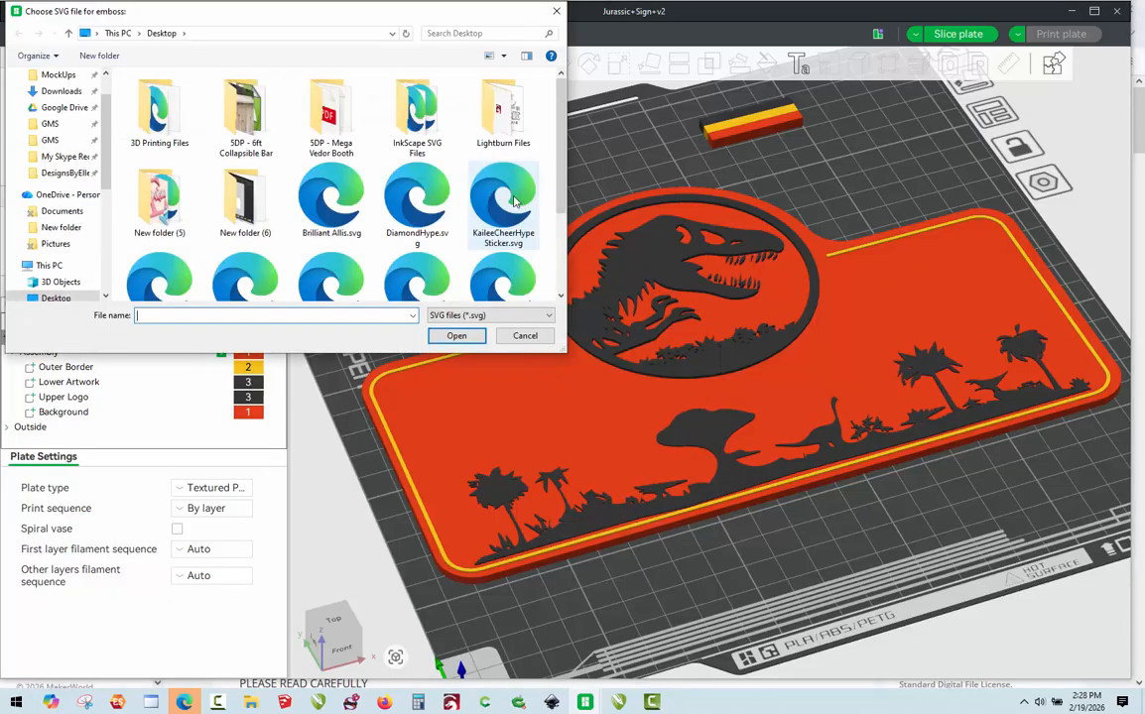
scroll(513, 201, down, 3)
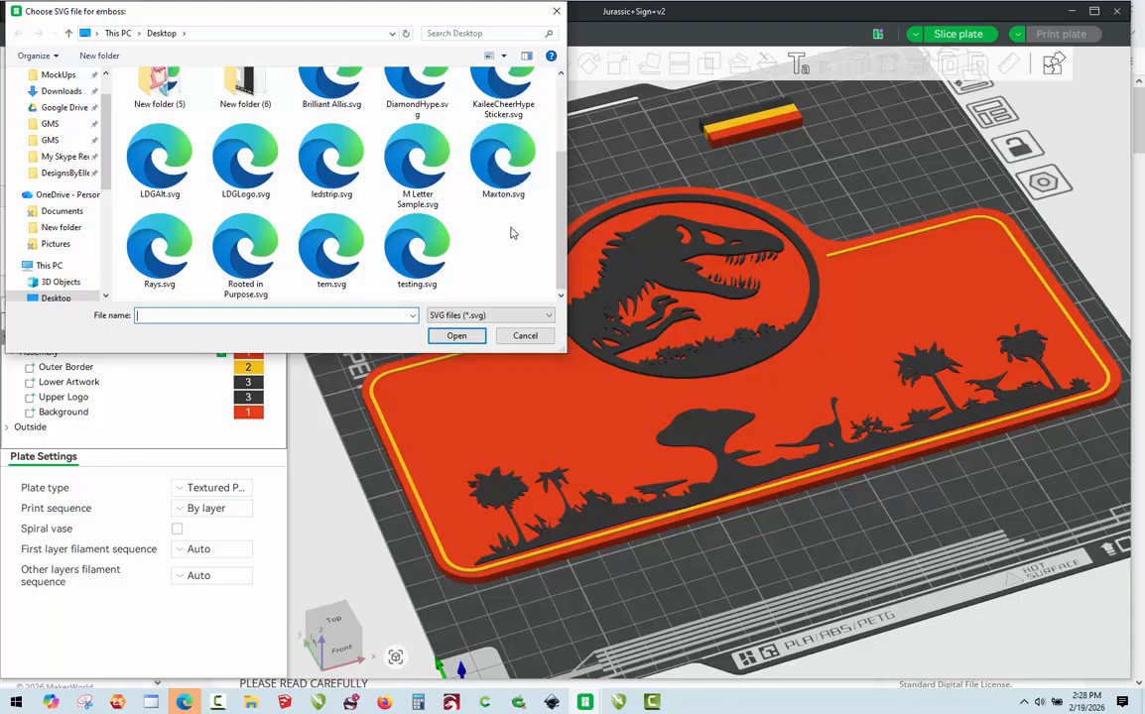
click(498, 178)
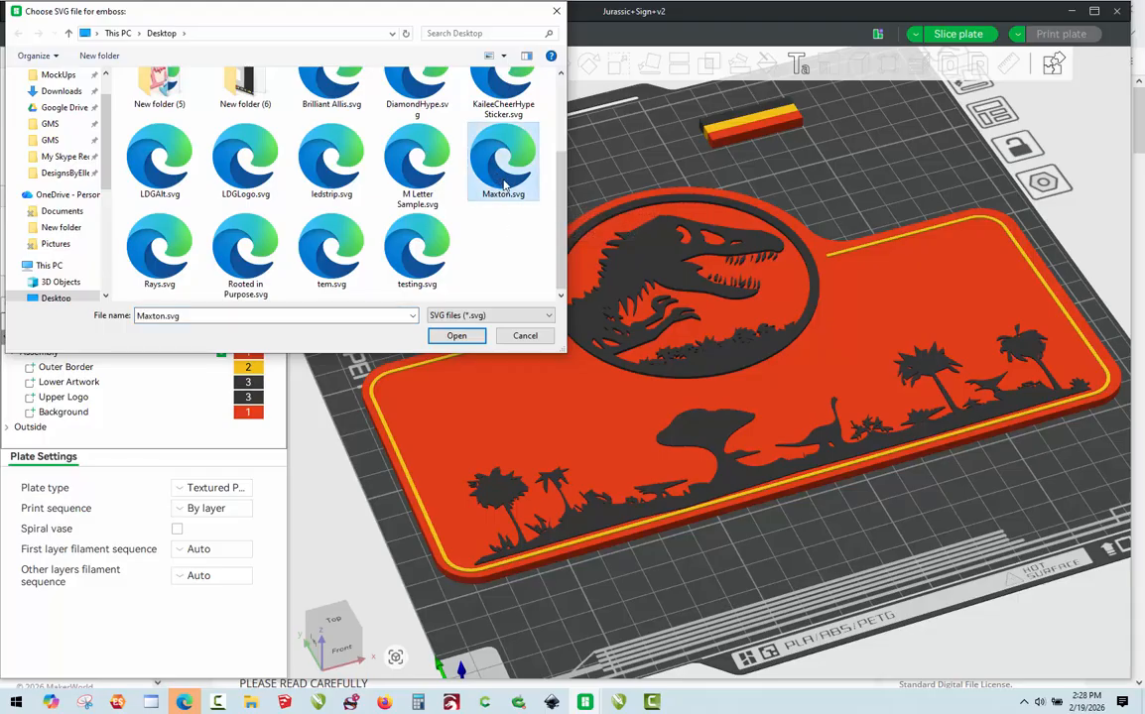
double_click(504, 184)
scroll(513, 354, down, 5)
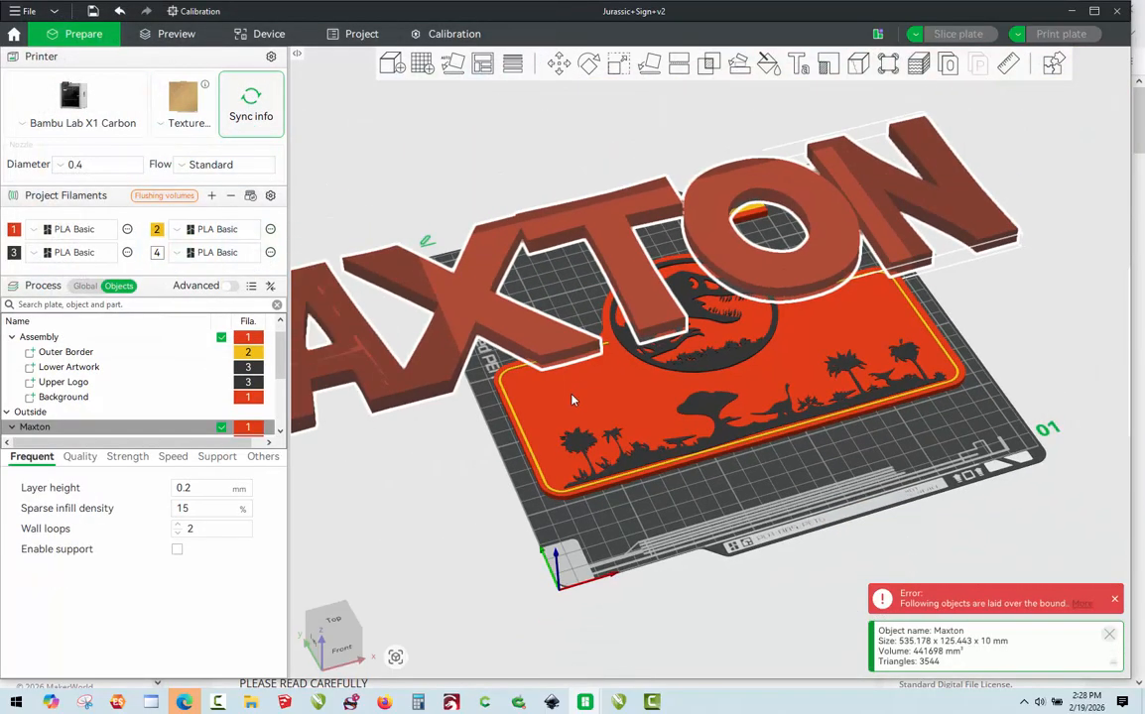
- Scale the imported name lettering proportionally to about 202 mm wide and 47.3 mm tall across the sign's middle, and assign it filament 4
drag(567, 333, 635, 373)
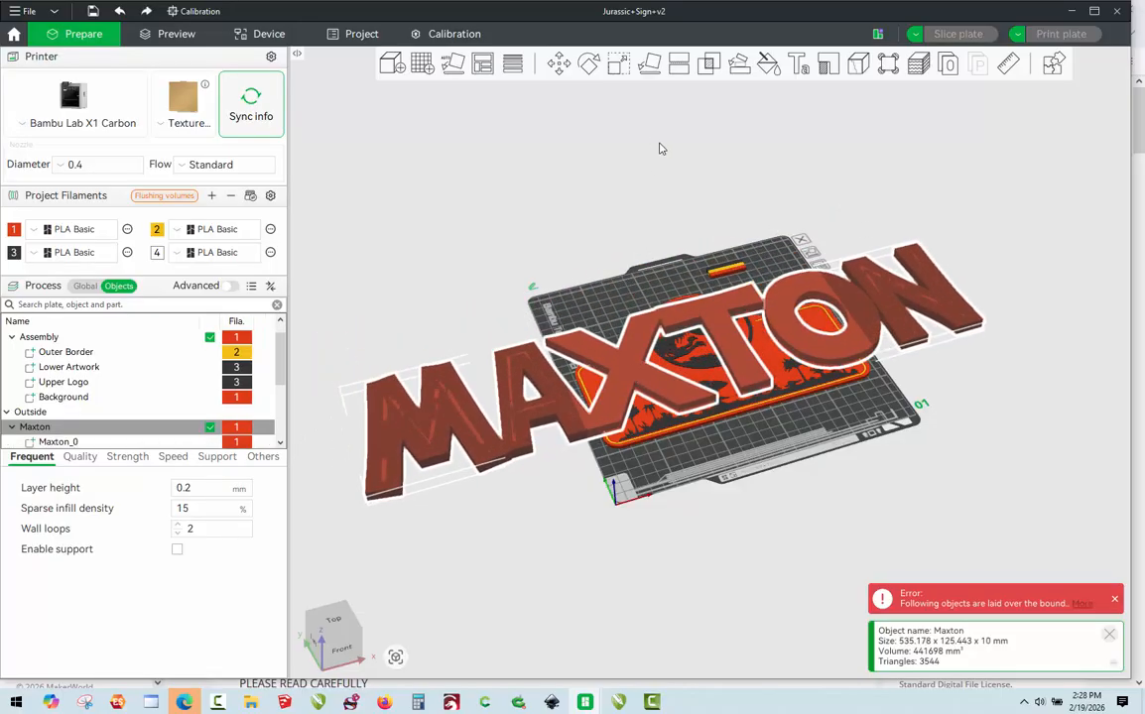
click(618, 64)
drag(984, 332, 731, 318)
scroll(731, 317, up, 2)
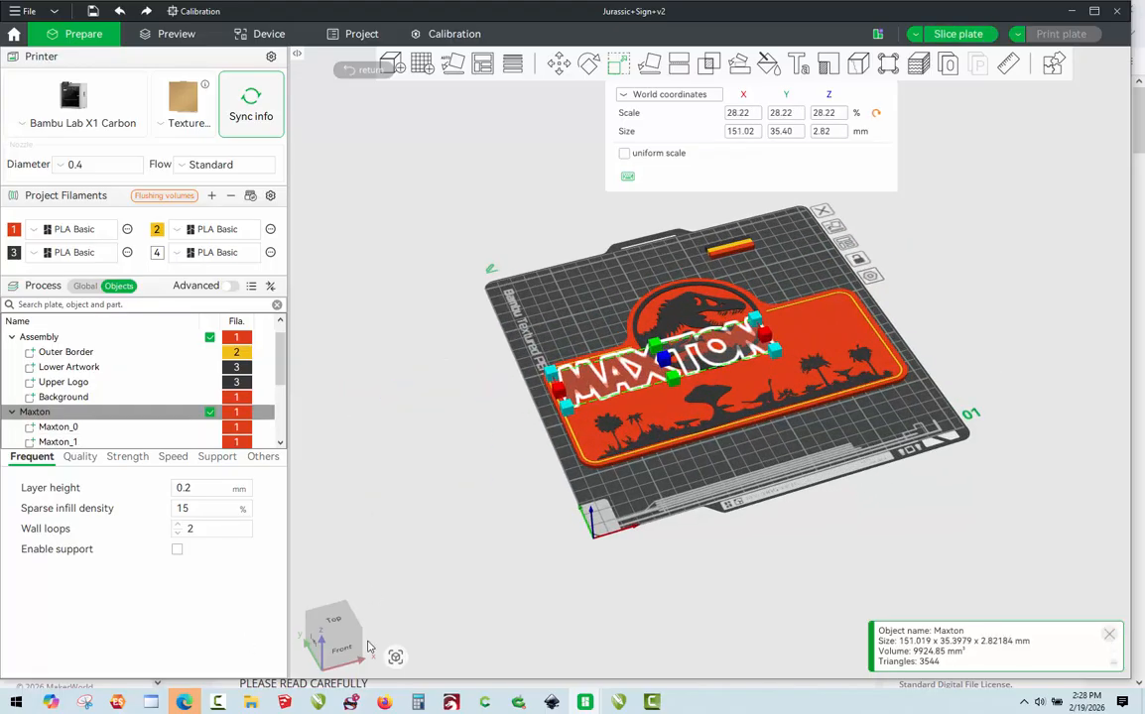
click(338, 621)
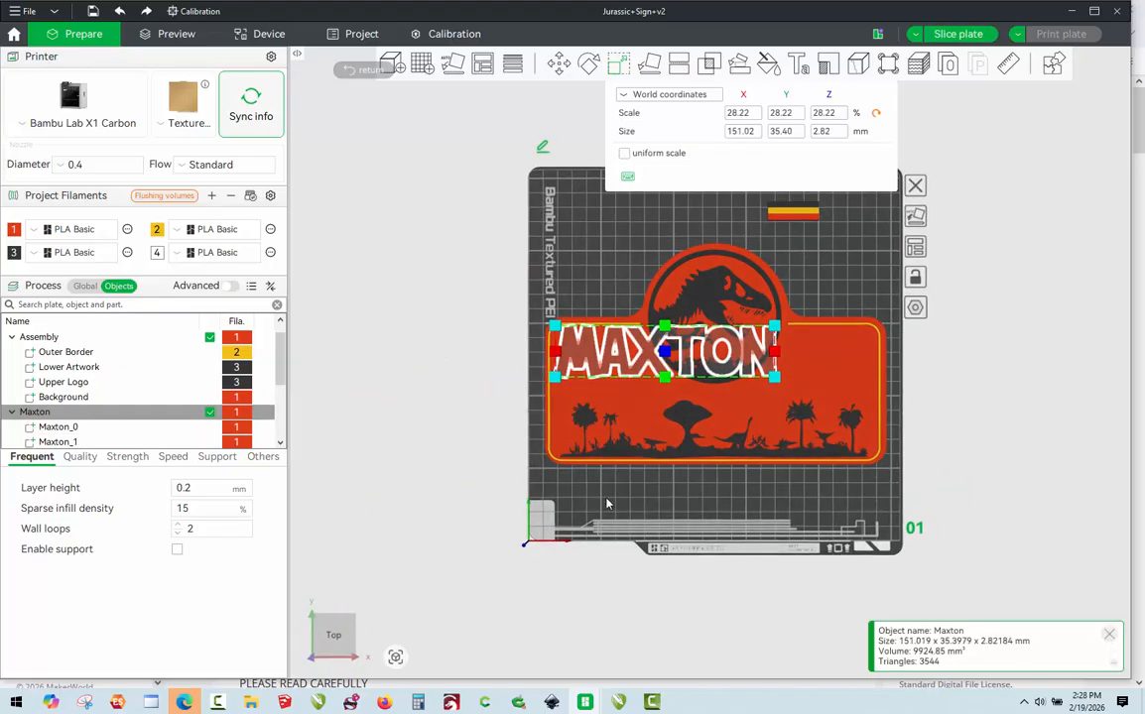
scroll(789, 395, up, 2)
drag(789, 395, 828, 407)
drag(691, 352, 697, 397)
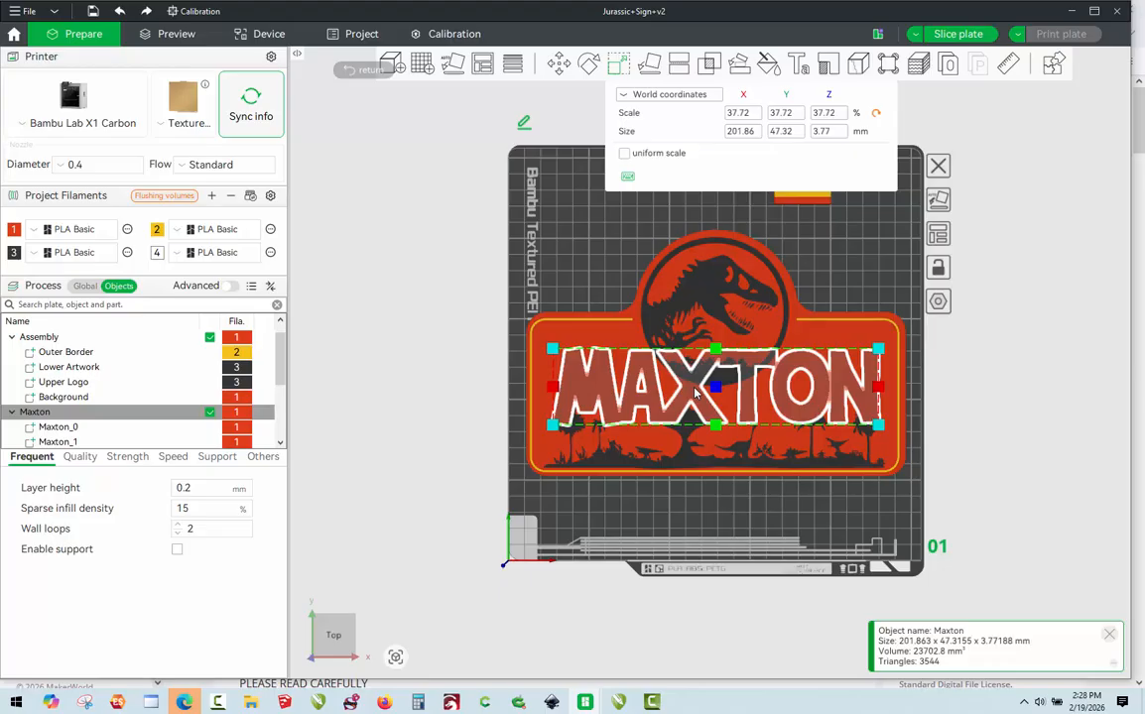
key(4)
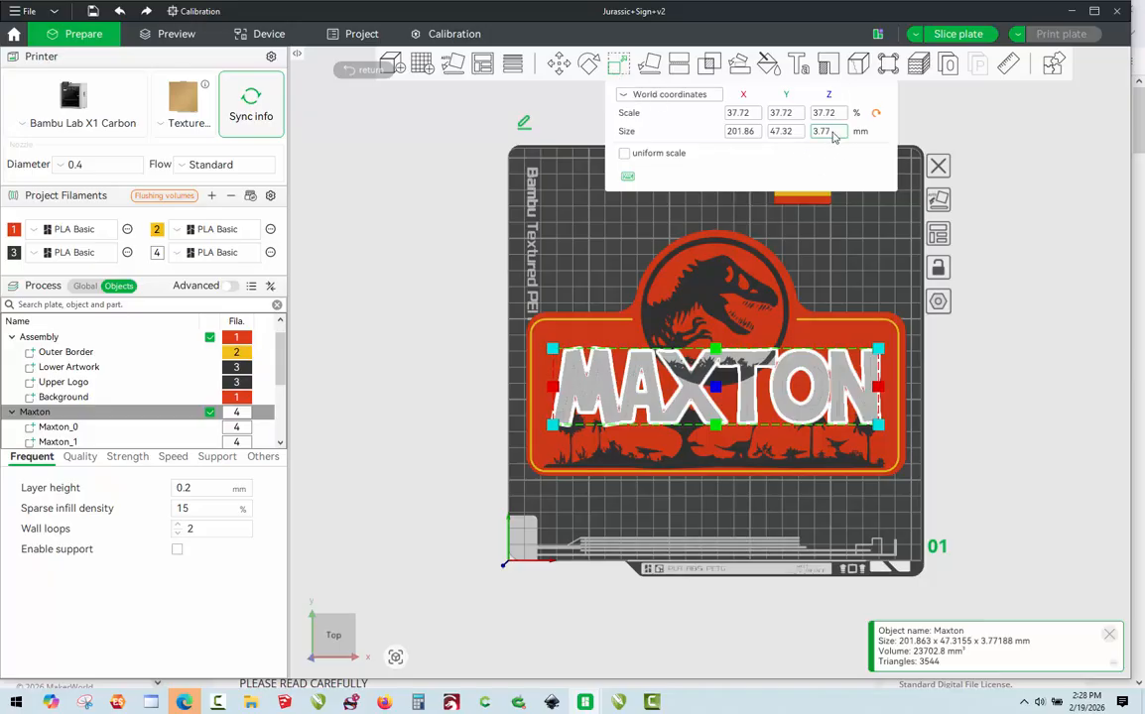
- Set the imported name lettering's Z size to 2 mm and assign its six inner letter parts to filament 1
text(2)
key(Return)
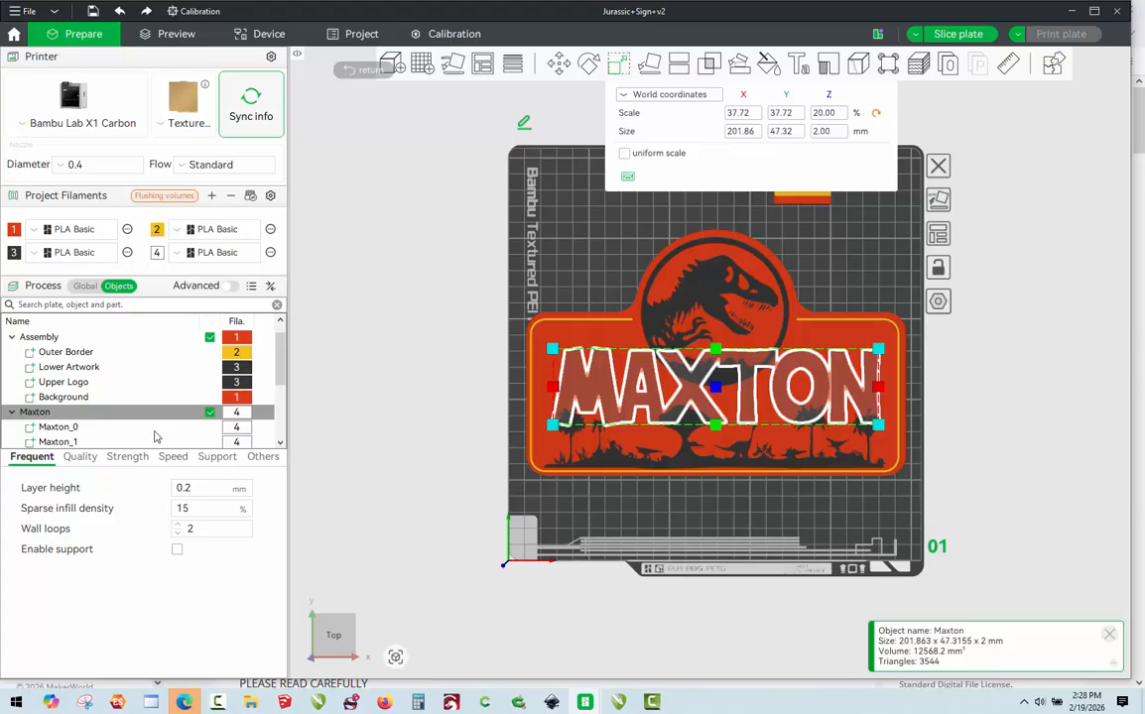
click(60, 441)
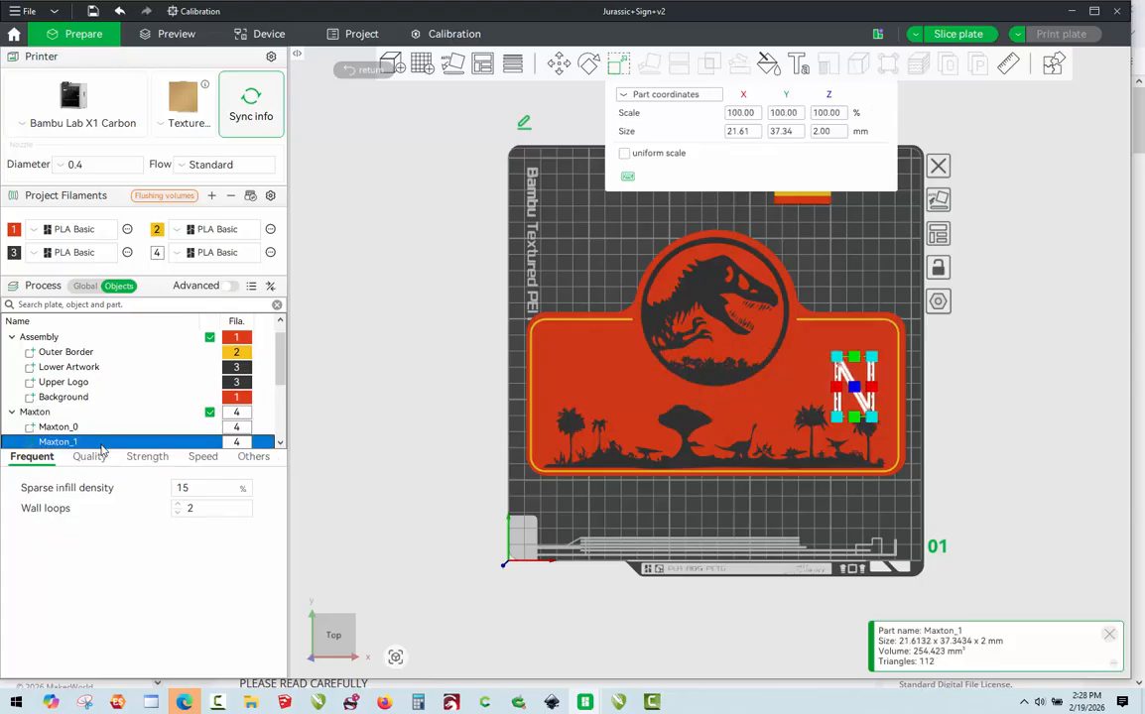
scroll(110, 398, down, 3)
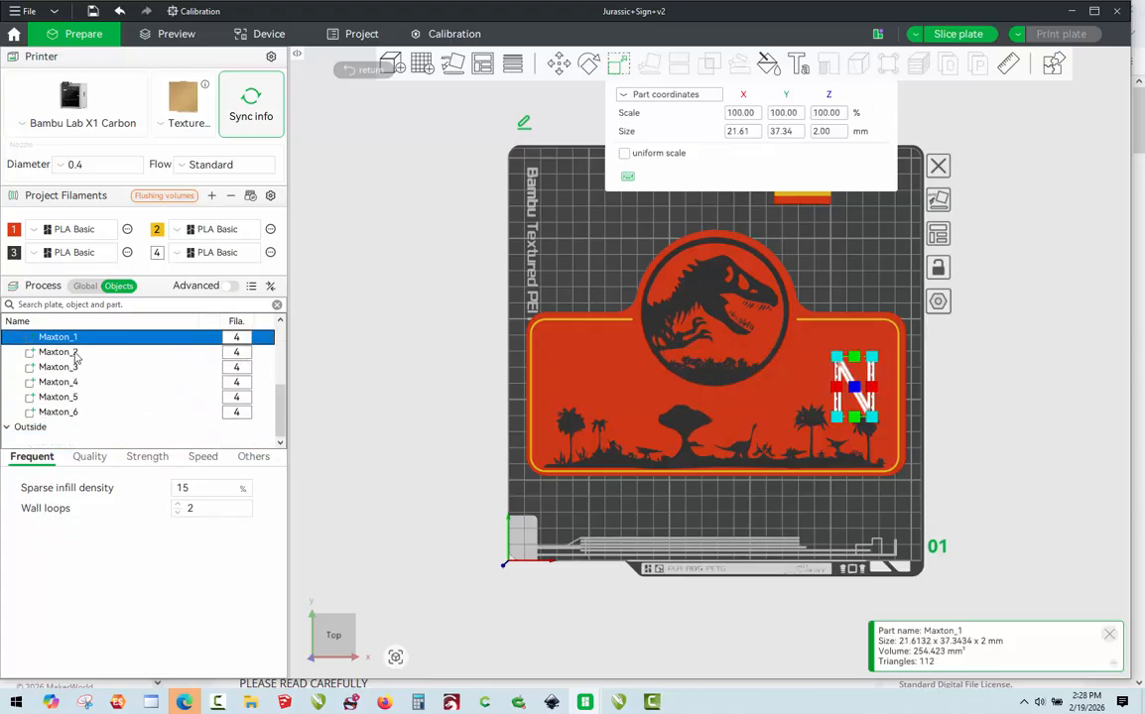
shift+click(73, 353)
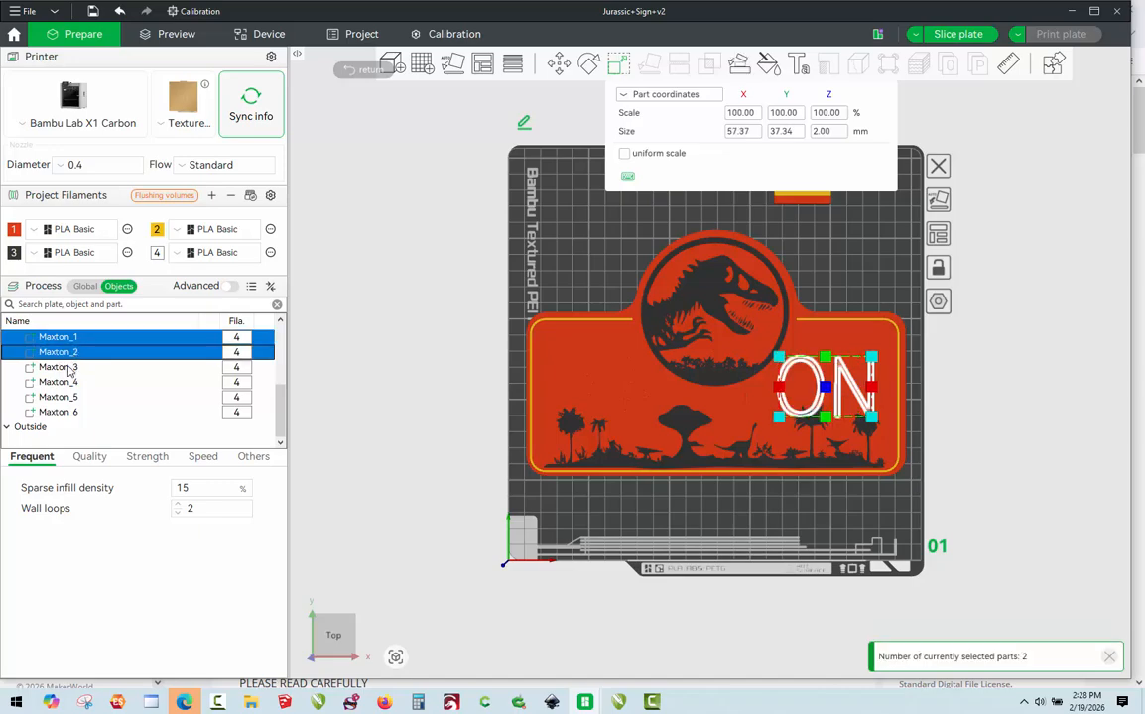
shift+click(63, 367)
shift+click(66, 383)
shift+click(65, 397)
shift+click(66, 412)
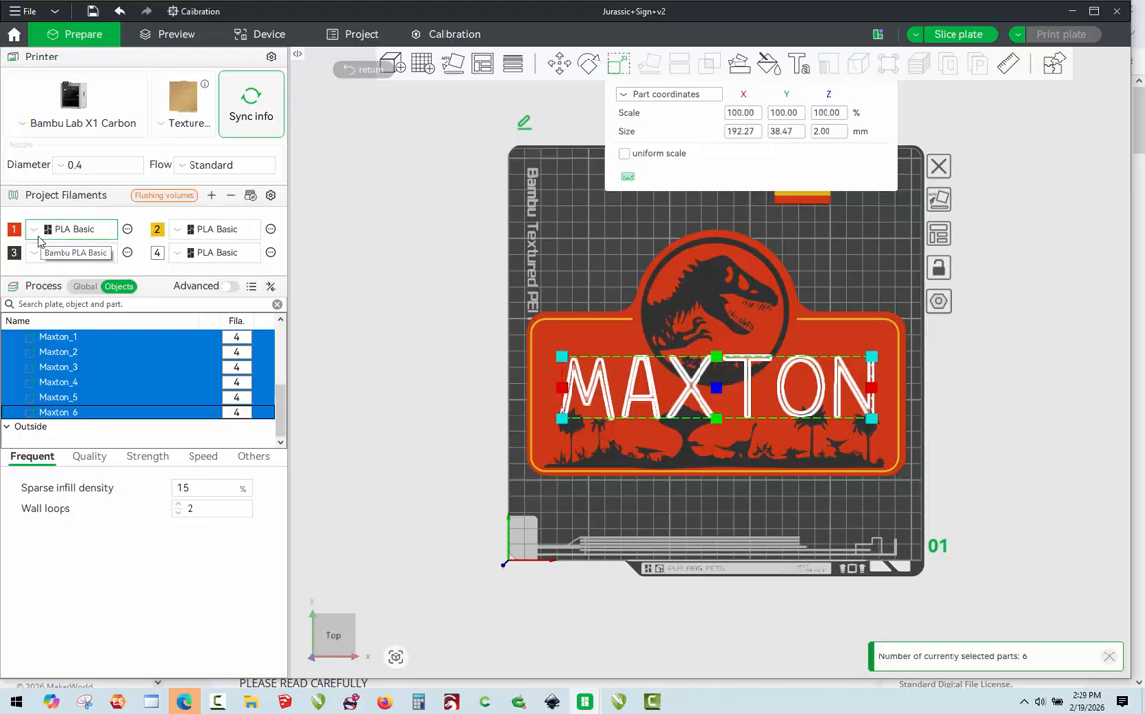
key(1)
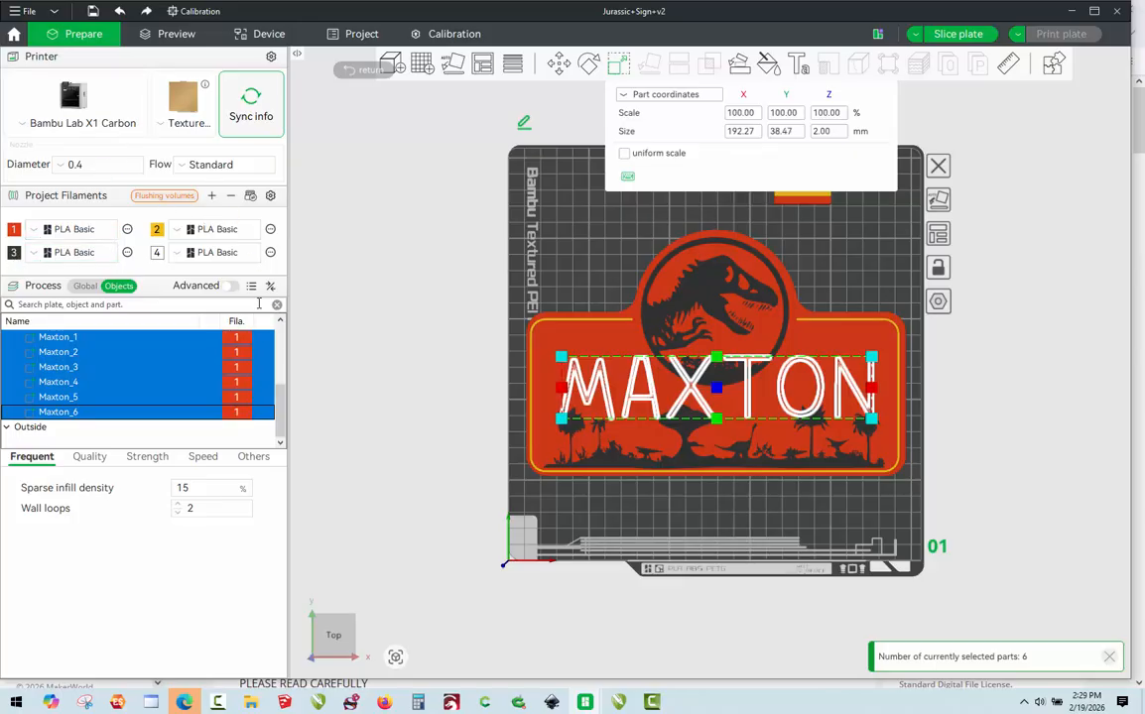
- Assemble the name lettering object with the sign assembly so its parts belong to one multi-part object
scroll(265, 375, up, 3)
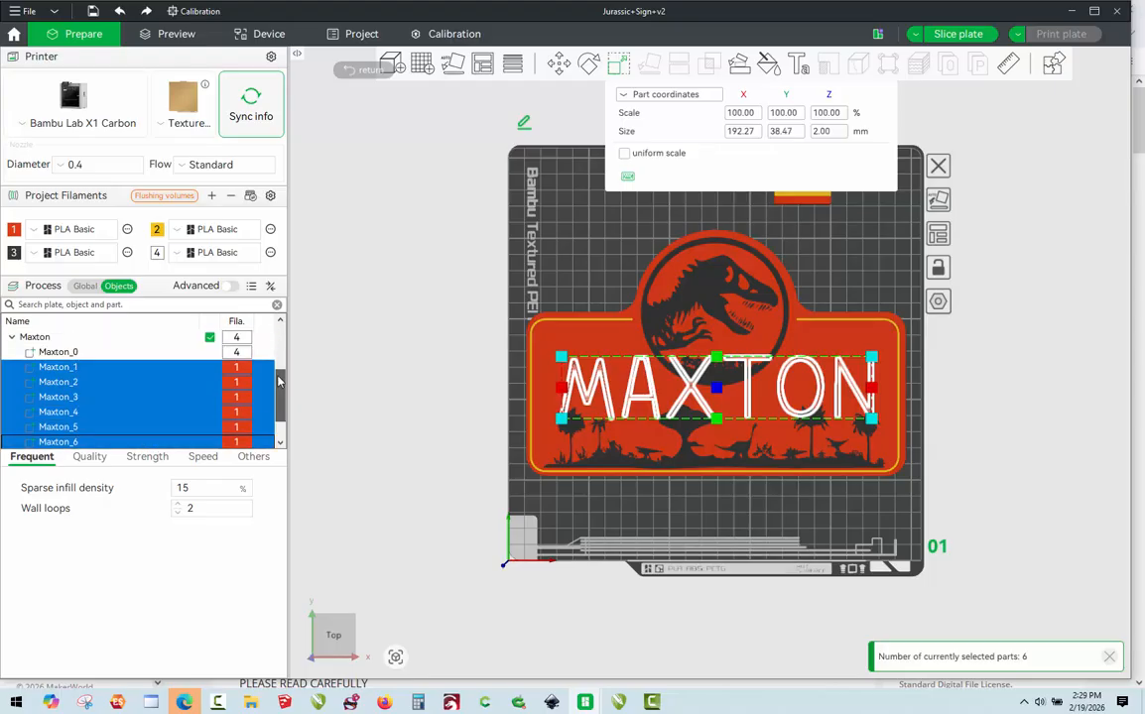
click(33, 368)
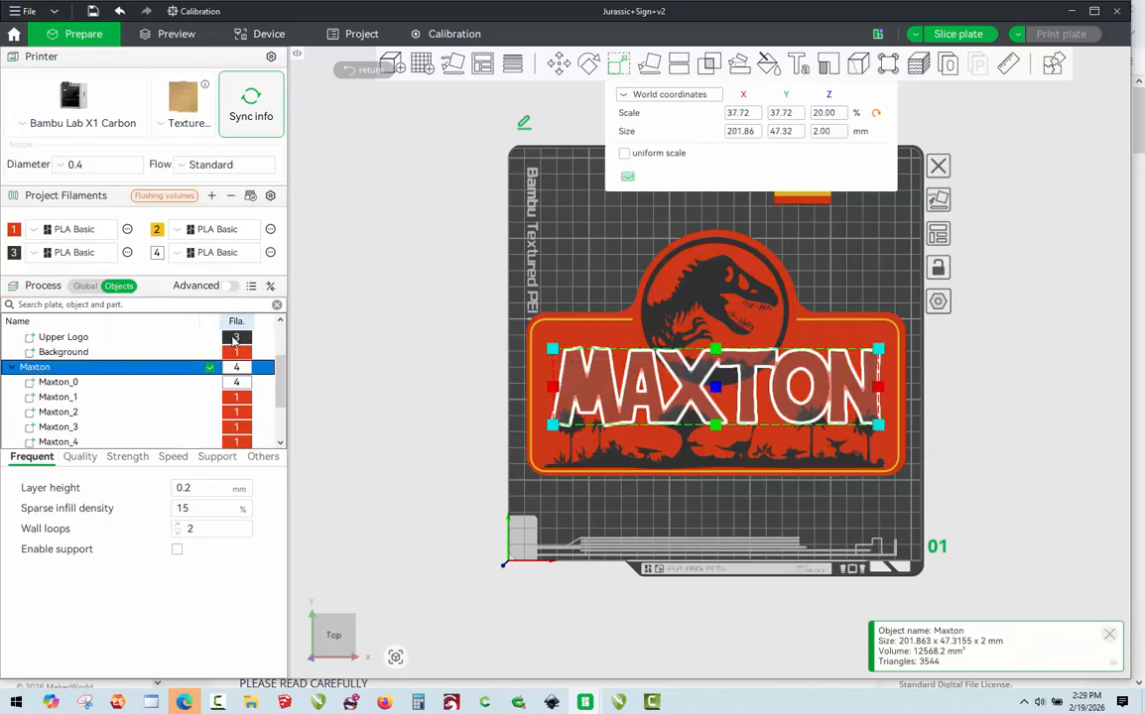
scroll(282, 339, up, 2)
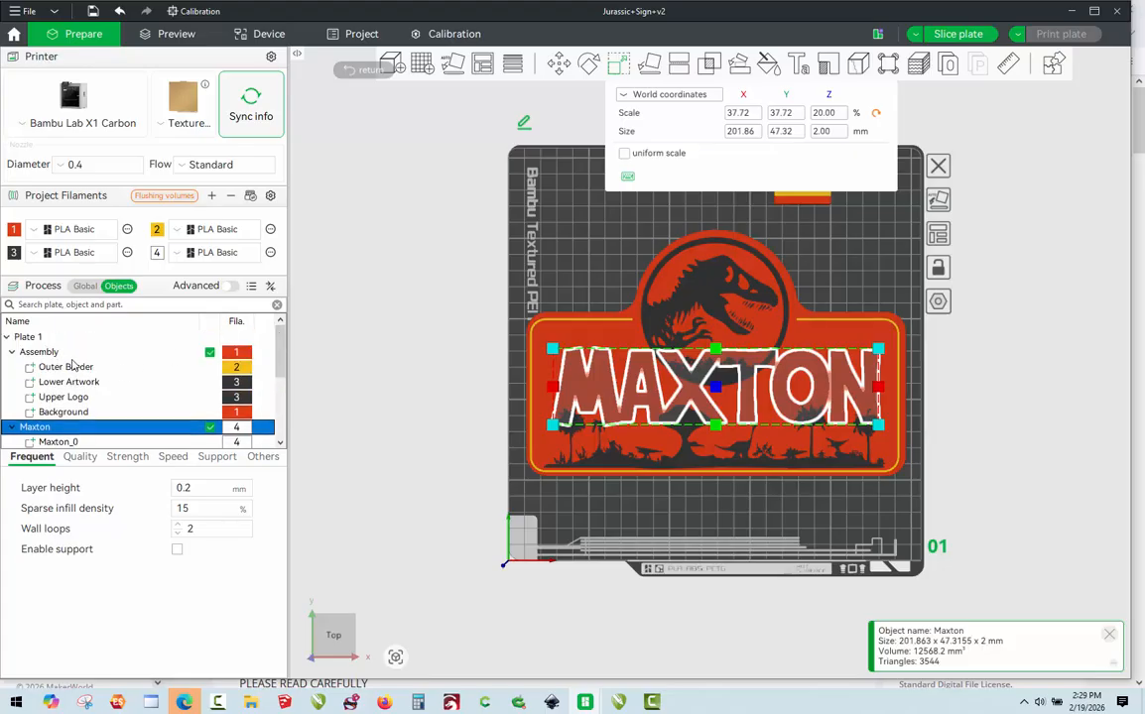
ctrl+click(40, 352)
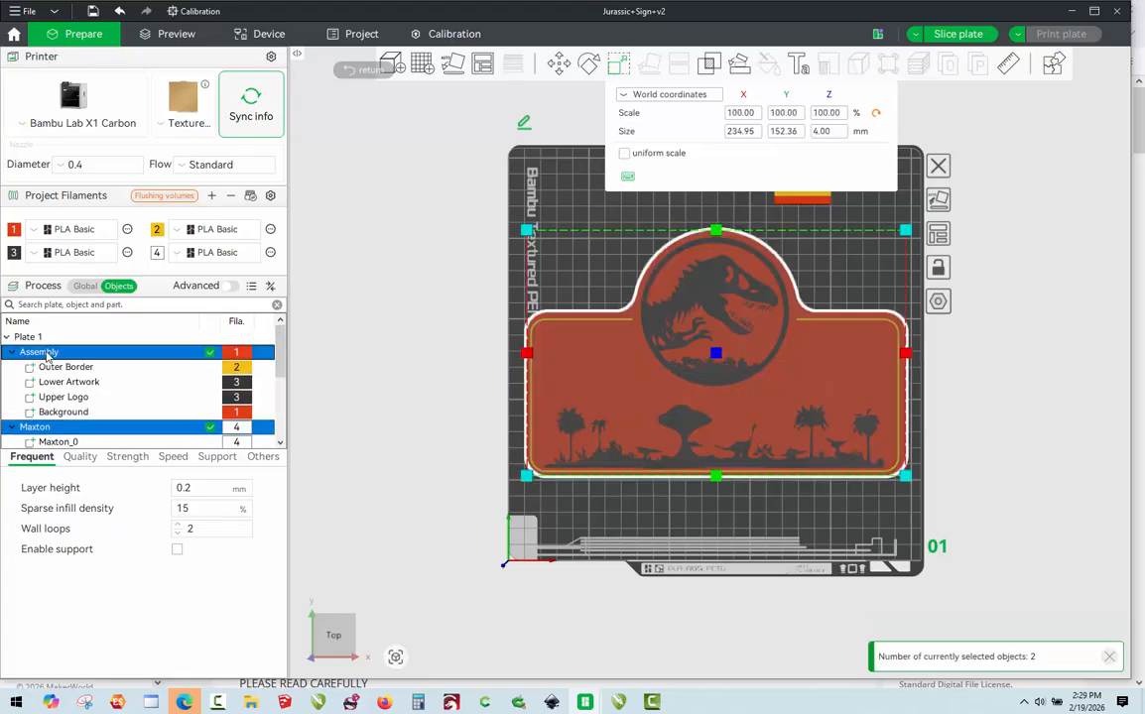
right_click(47, 357)
click(74, 363)
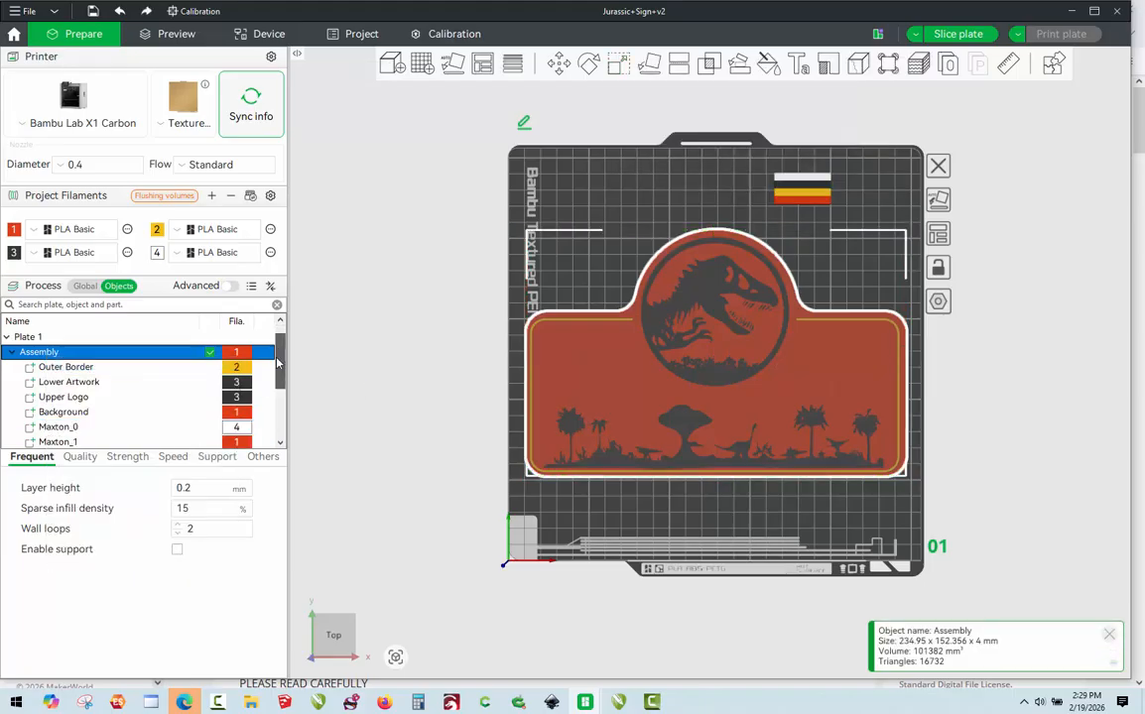
- Move the full-width lettering base, the name part using filament 4, to a Z position of 4 mm in world coordinates
scroll(273, 394, down, 2)
mouse_move(271, 390)
mouse_down()
mouse_move(268, 404)
mouse_move(266, 388)
mouse_up()
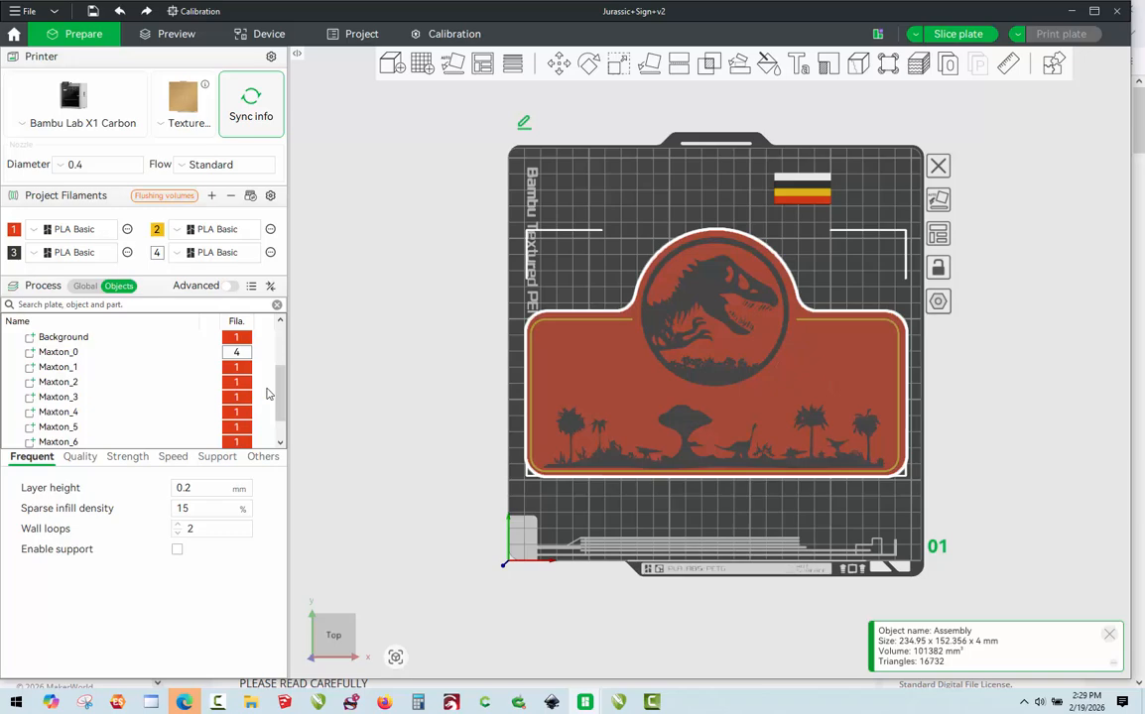
click(60, 352)
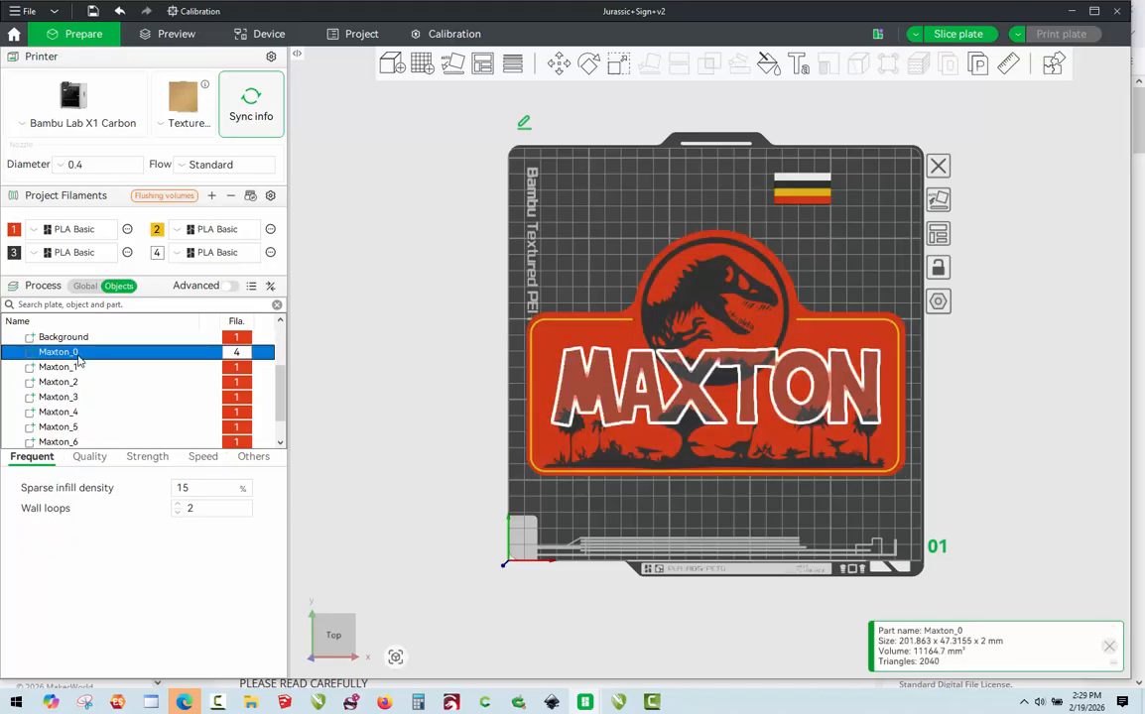
drag(448, 423, 457, 389)
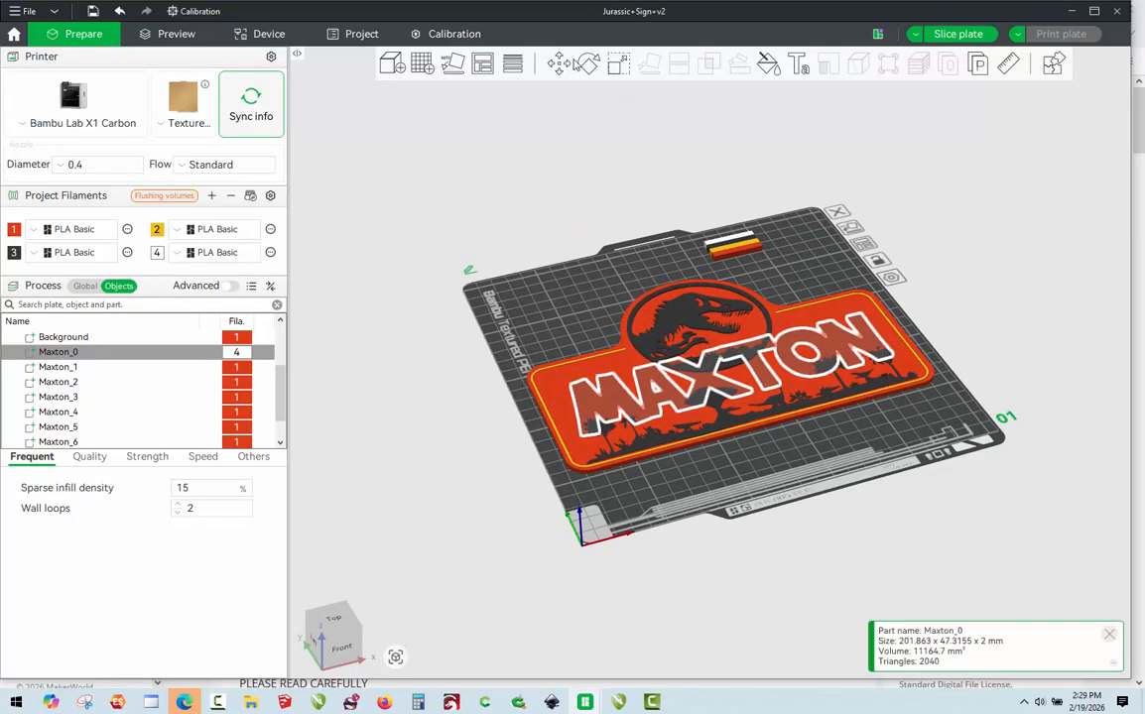
click(555, 64)
click(598, 96)
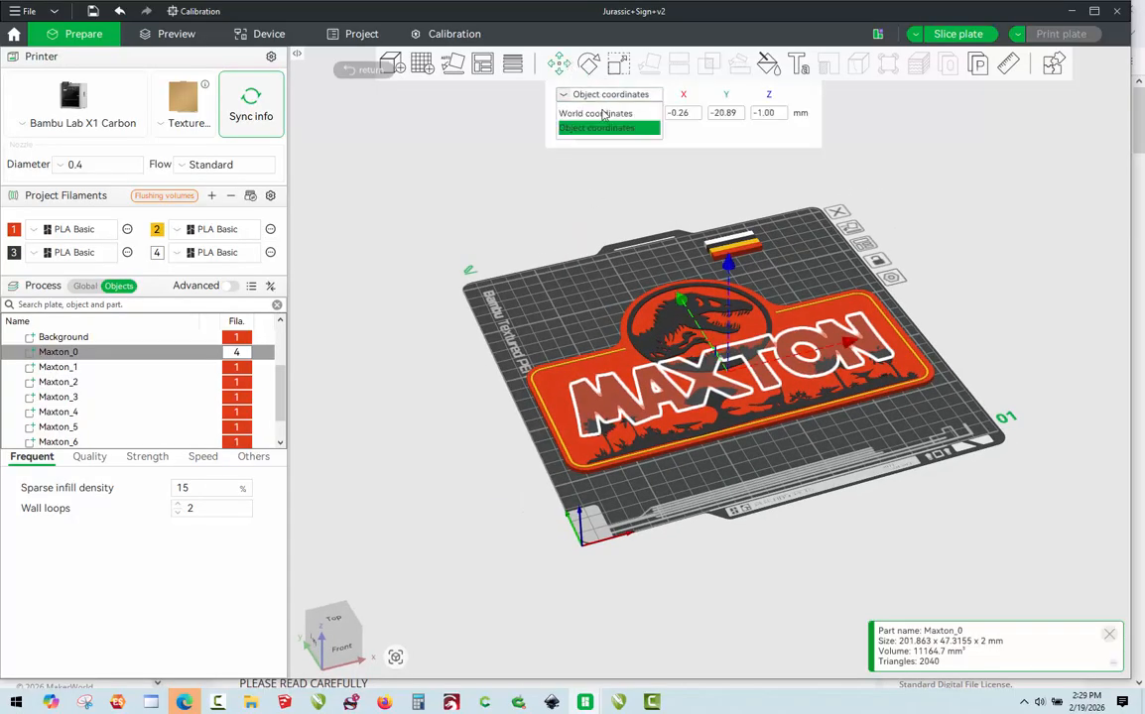
click(593, 111)
click(776, 113)
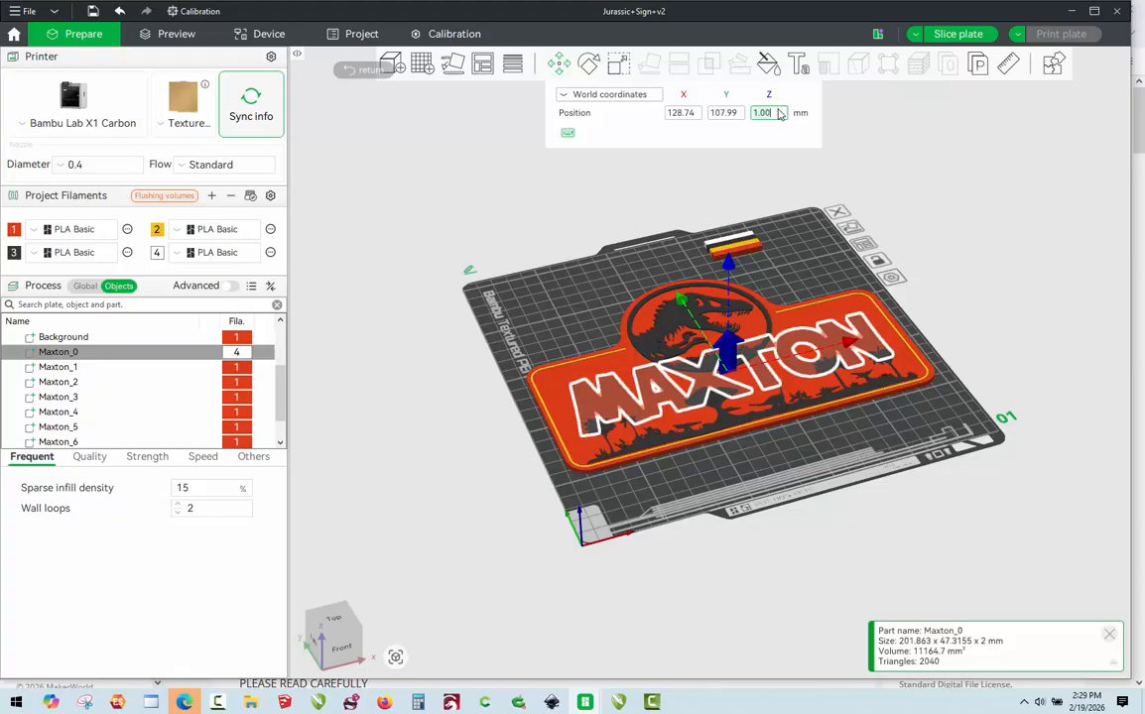
text(4)
key(Return)
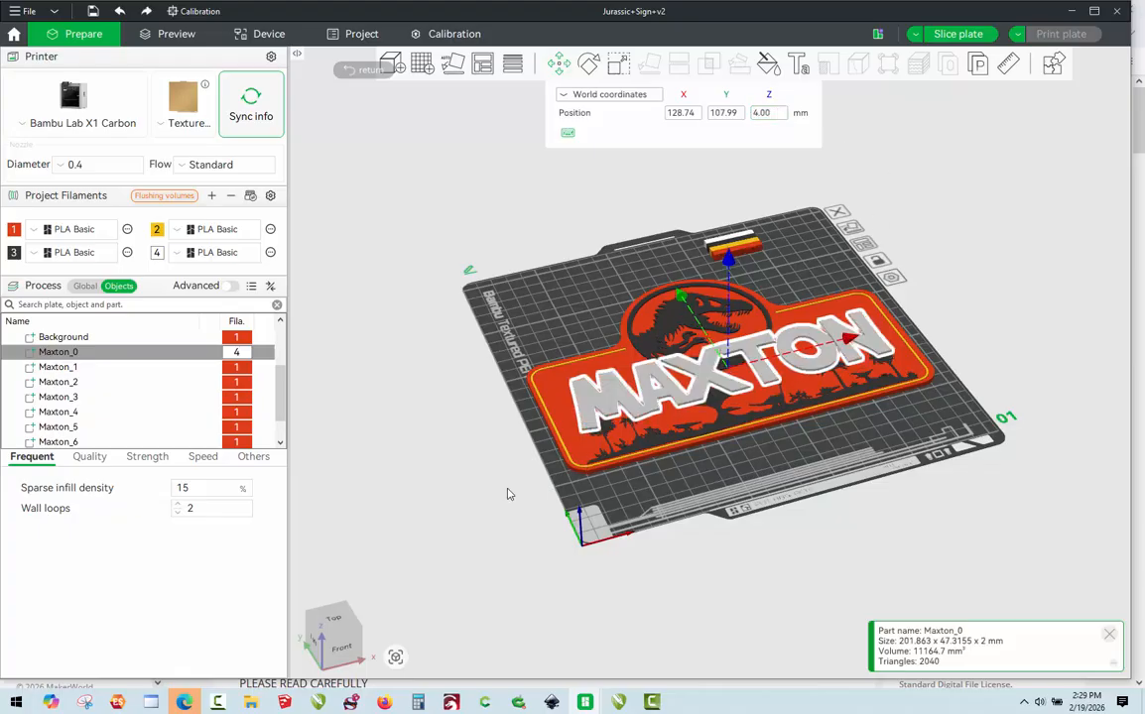
drag(487, 501, 480, 501)
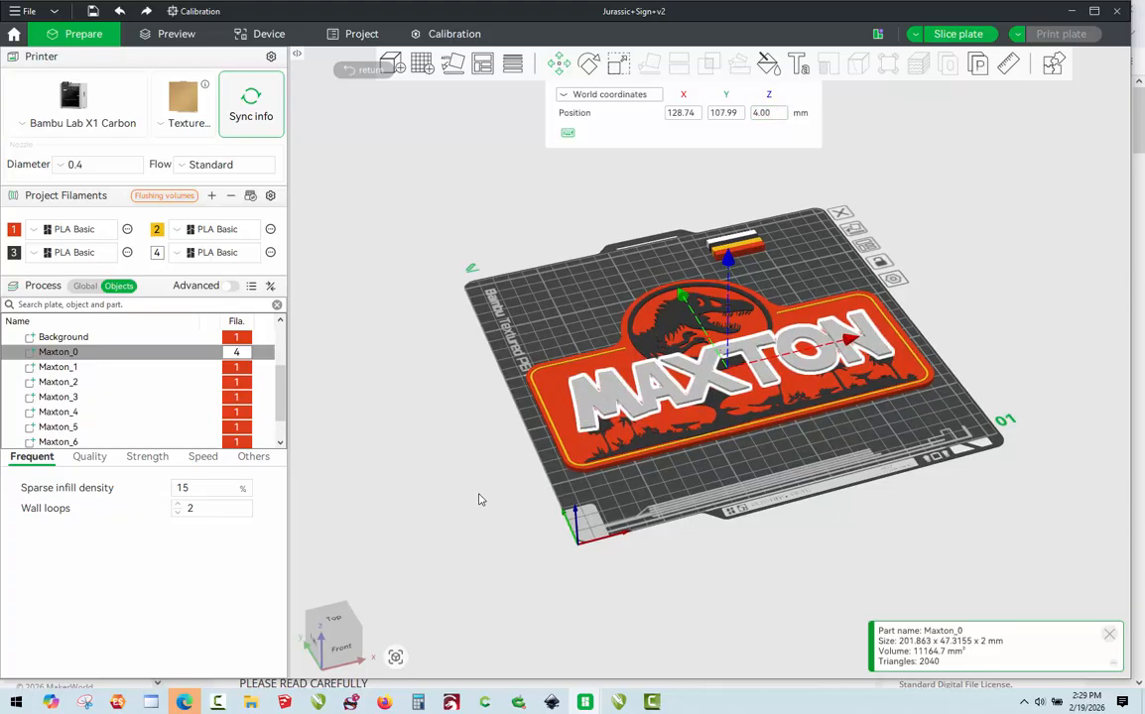
click(533, 460)
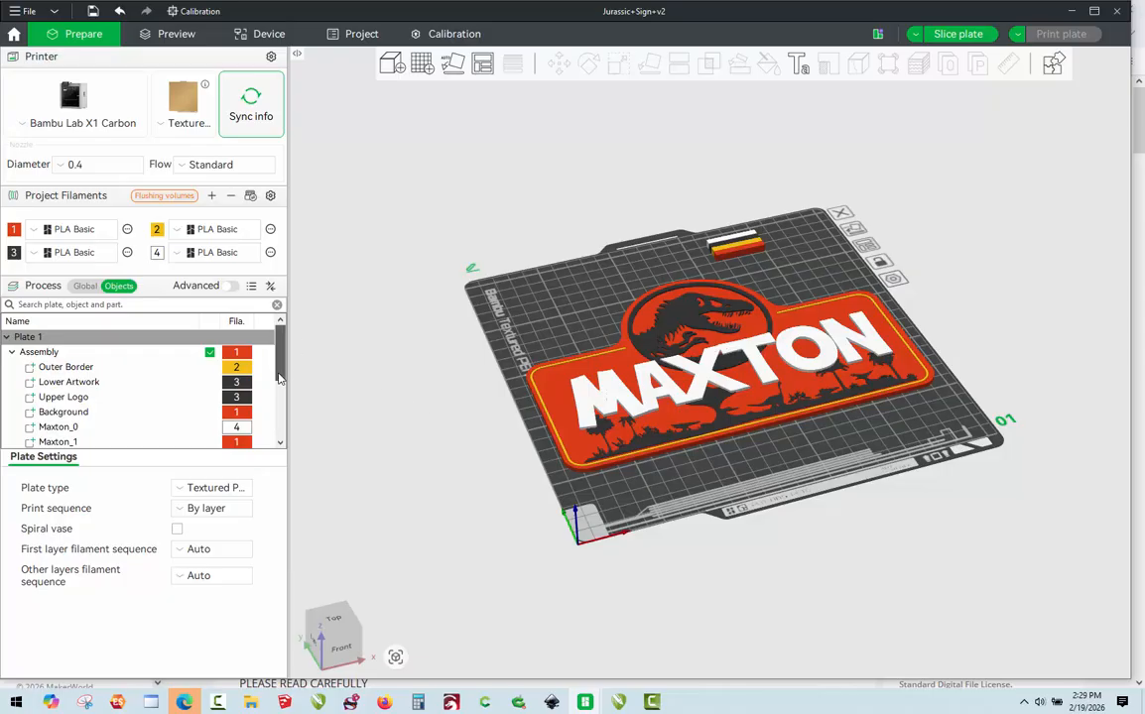
- Highlight the six inner letter parts together to examine where they sit within the raised lettering, and clear the selection
scroll(278, 378, down, 3)
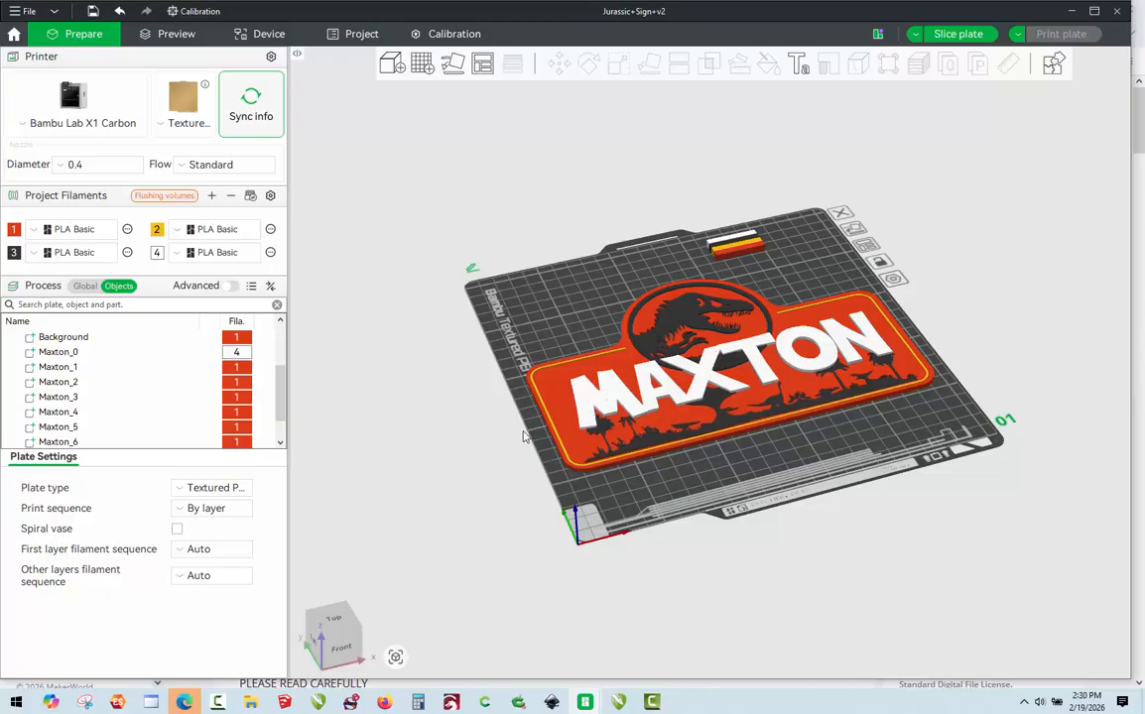
click(49, 367)
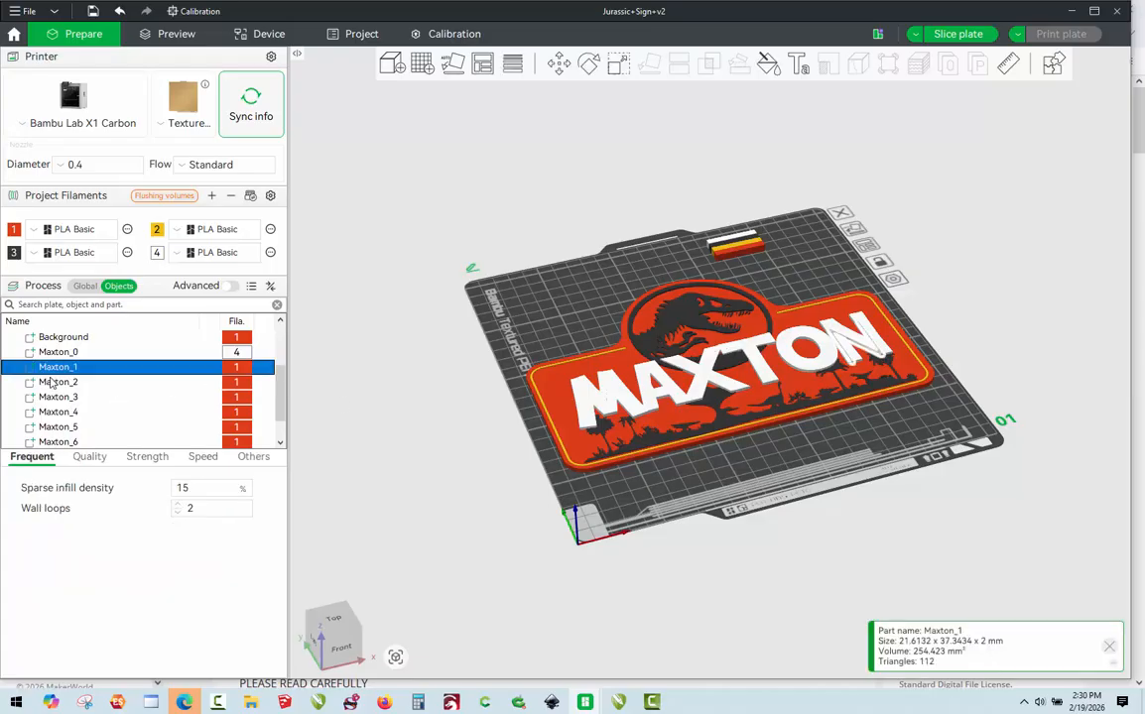
ctrl+click(52, 382)
ctrl+click(51, 397)
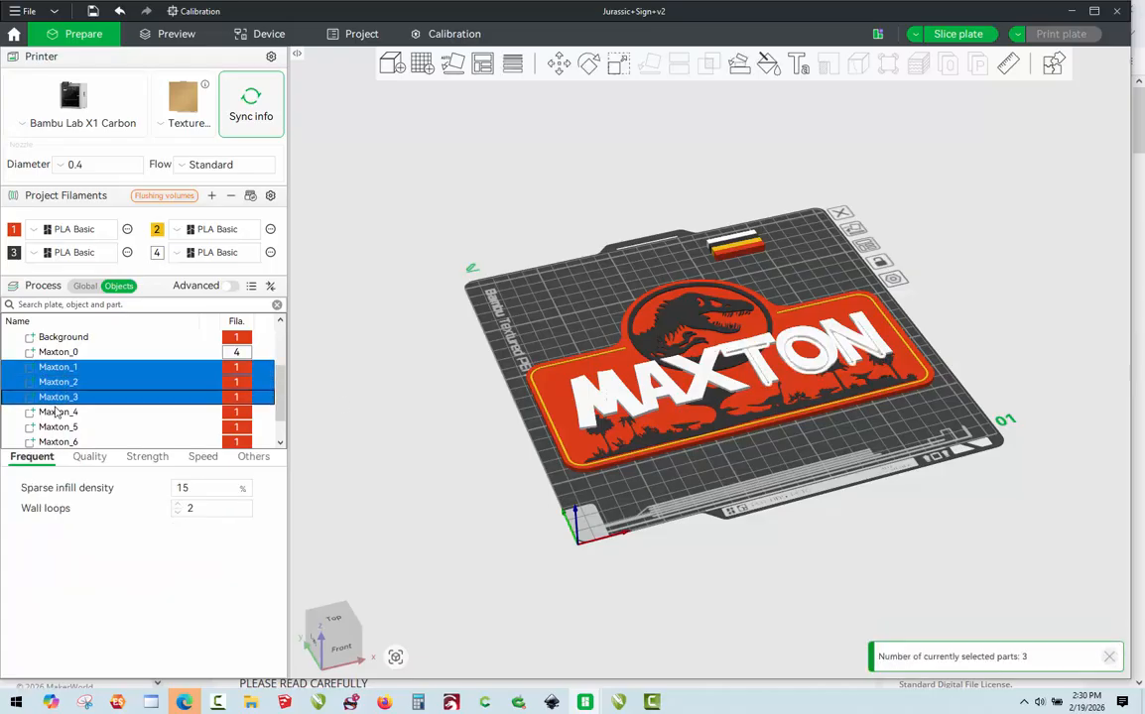
ctrl+click(51, 413)
ctrl+click(54, 428)
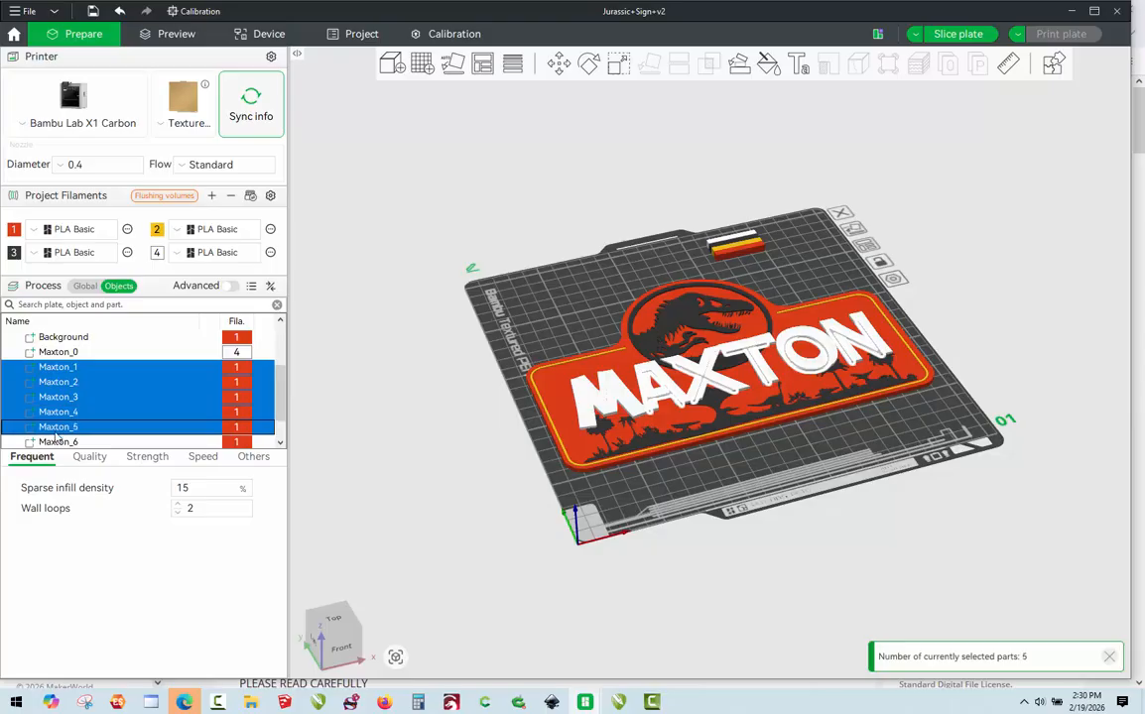
ctrl+click(57, 442)
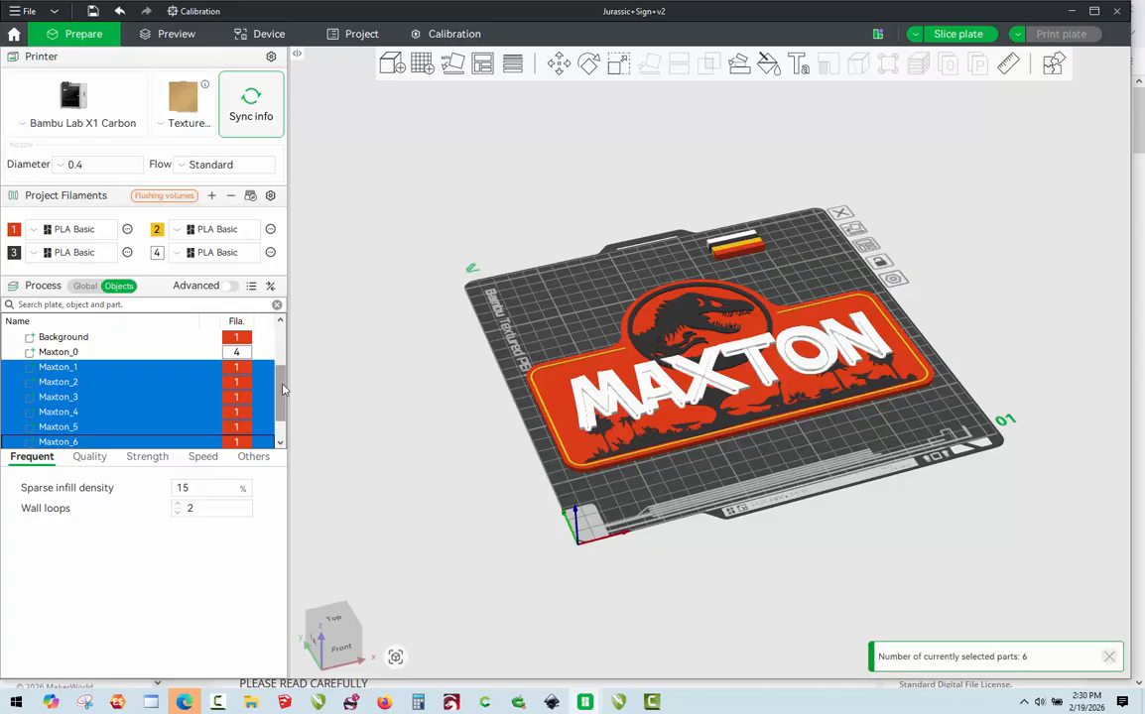
scroll(282, 389, down, 1)
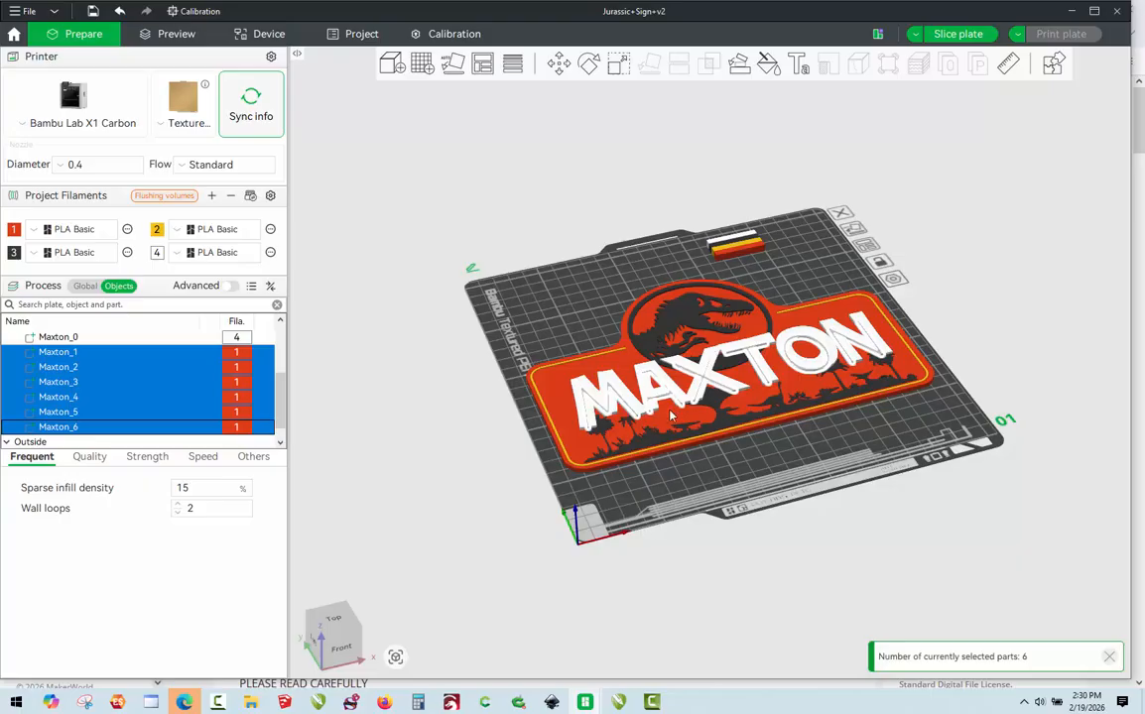
scroll(709, 361, up, 1)
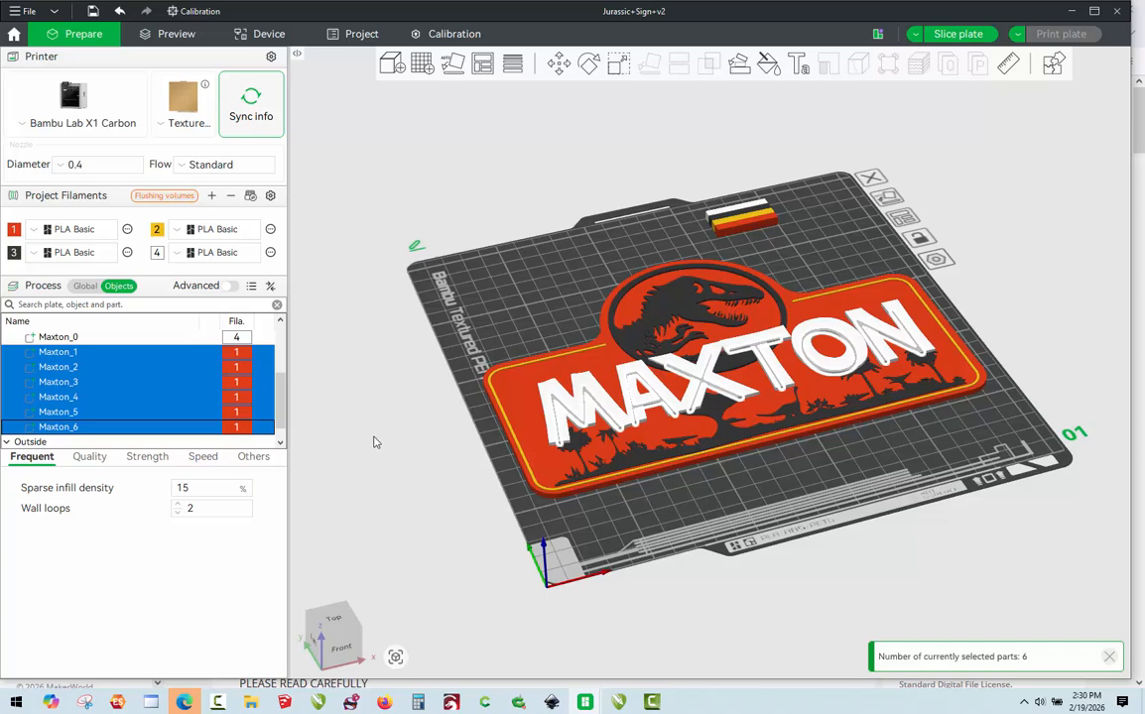
drag(372, 440, 370, 438)
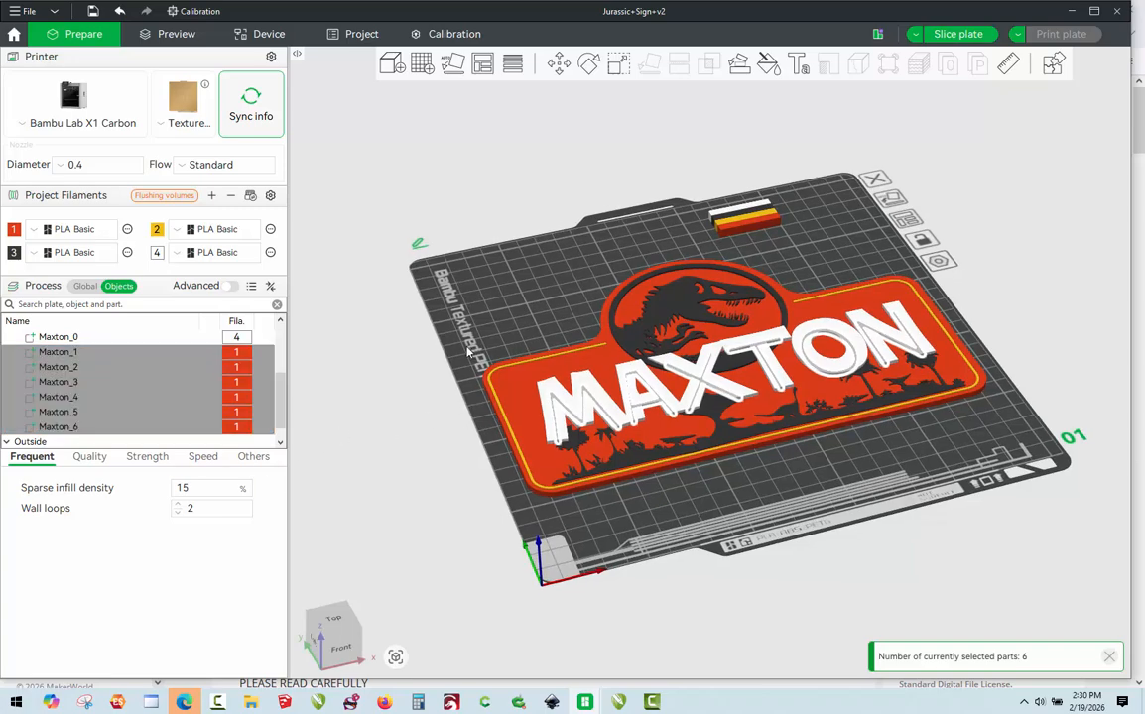
click(417, 321)
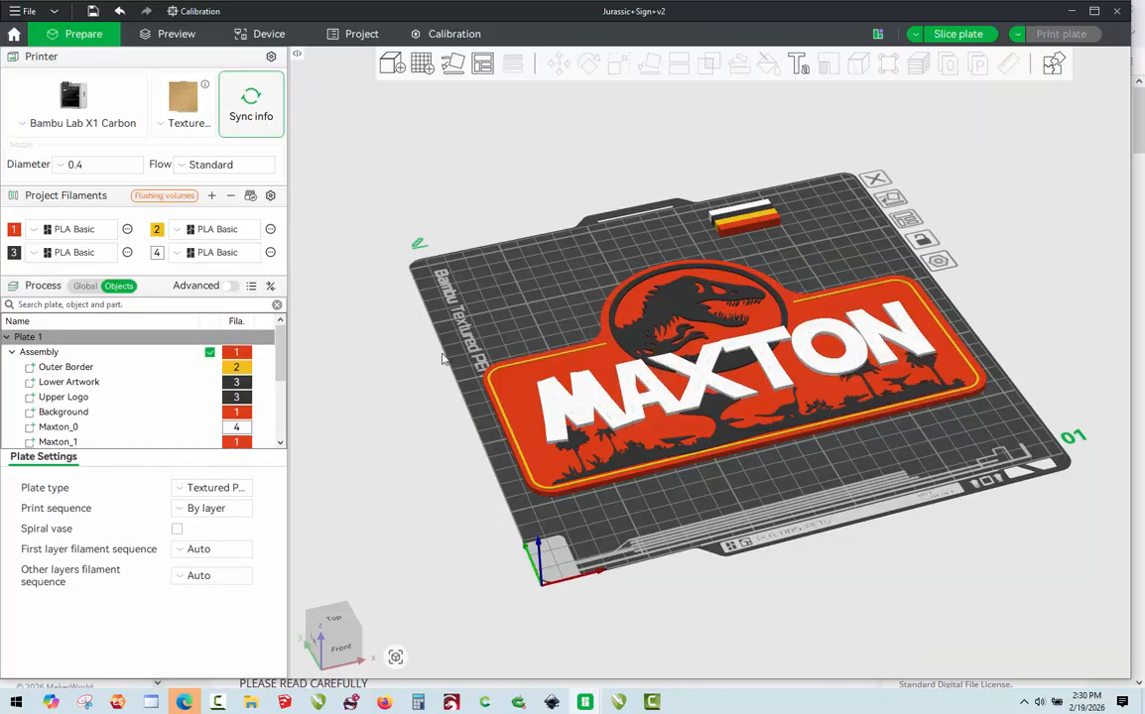
- Check the position of the inner N letter part in world coordinates
drag(279, 369, 283, 399)
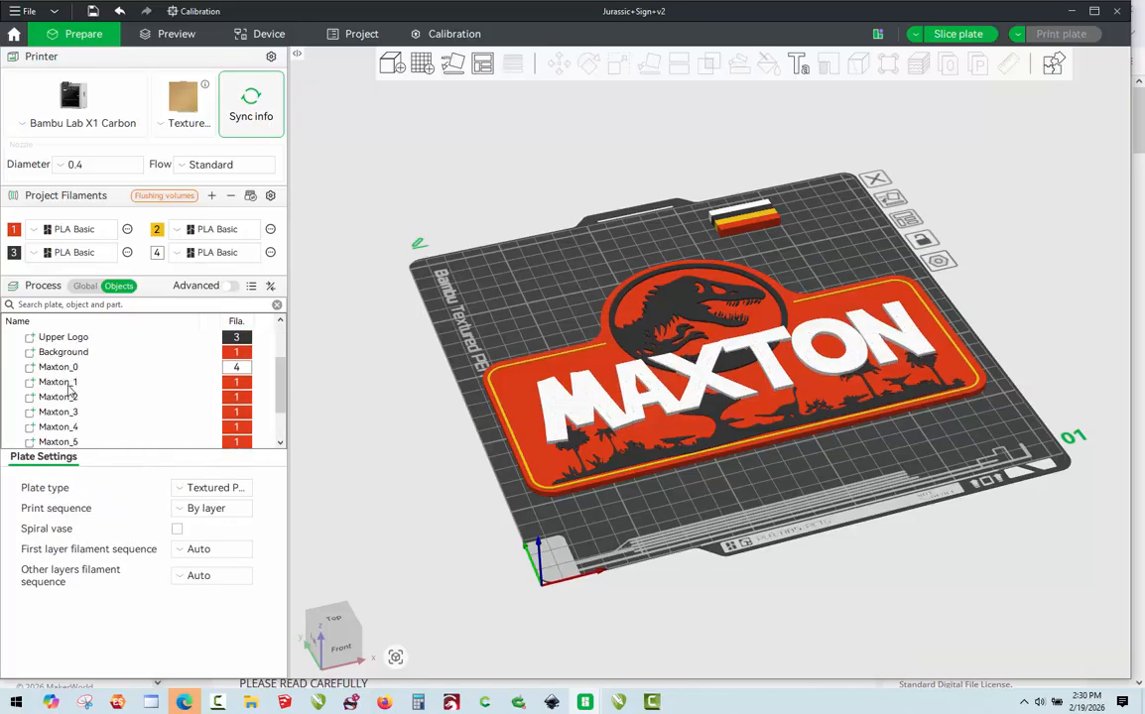
click(64, 383)
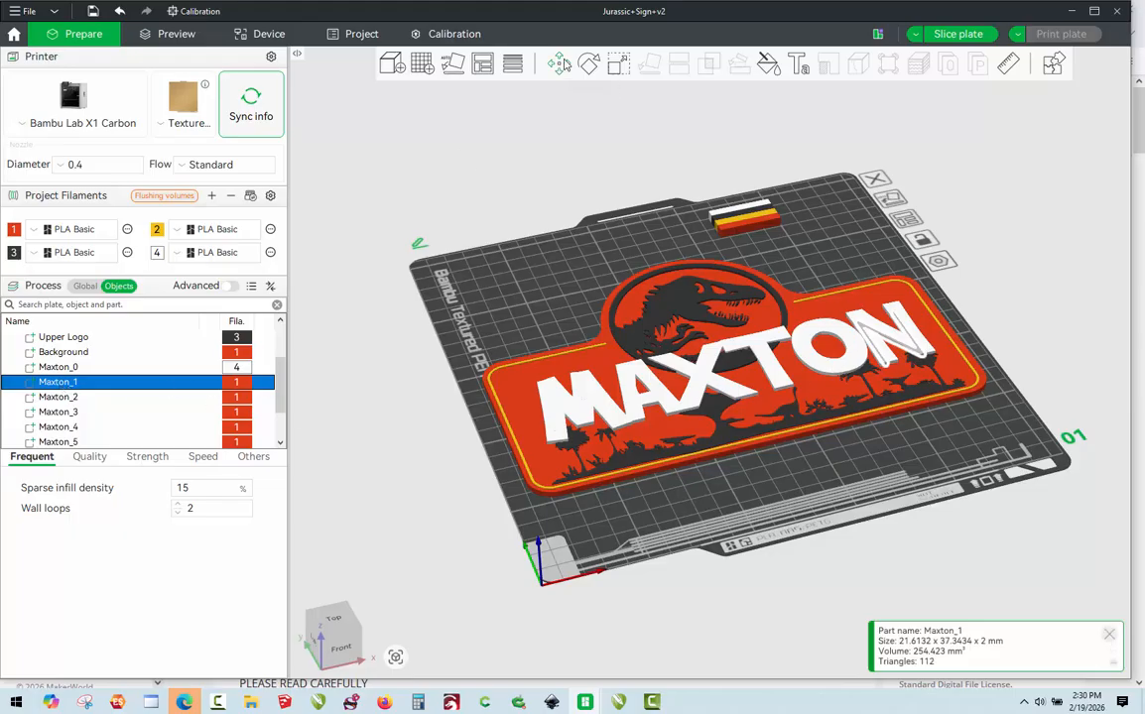
click(559, 63)
click(582, 96)
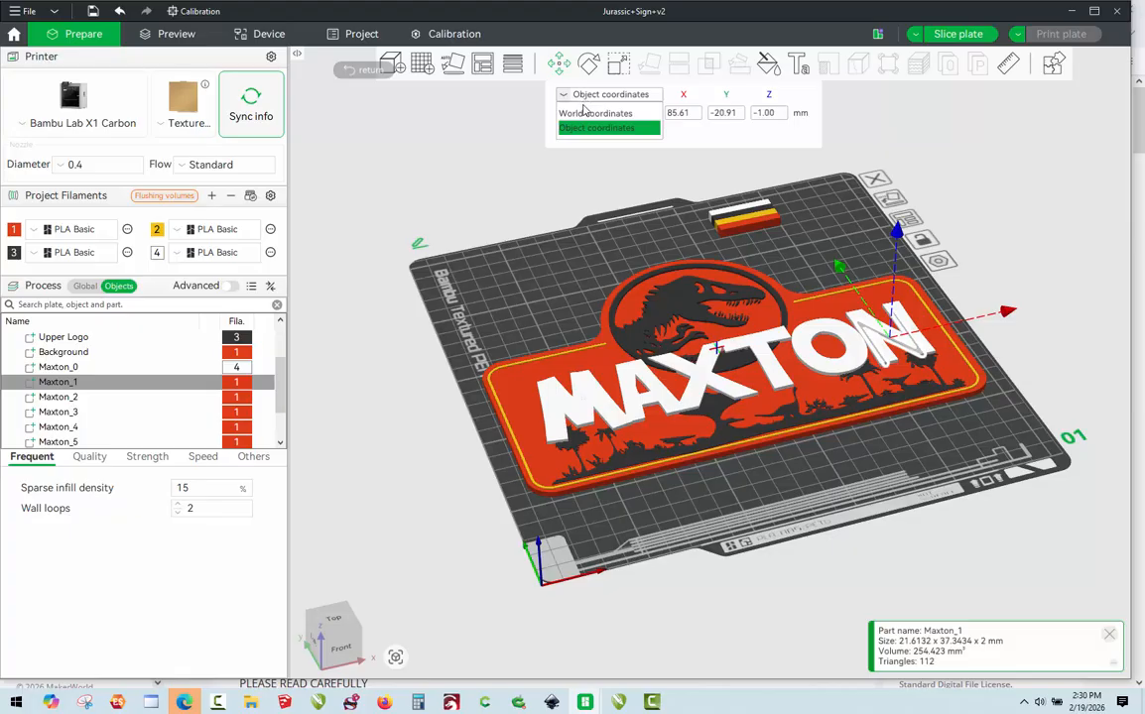
click(585, 113)
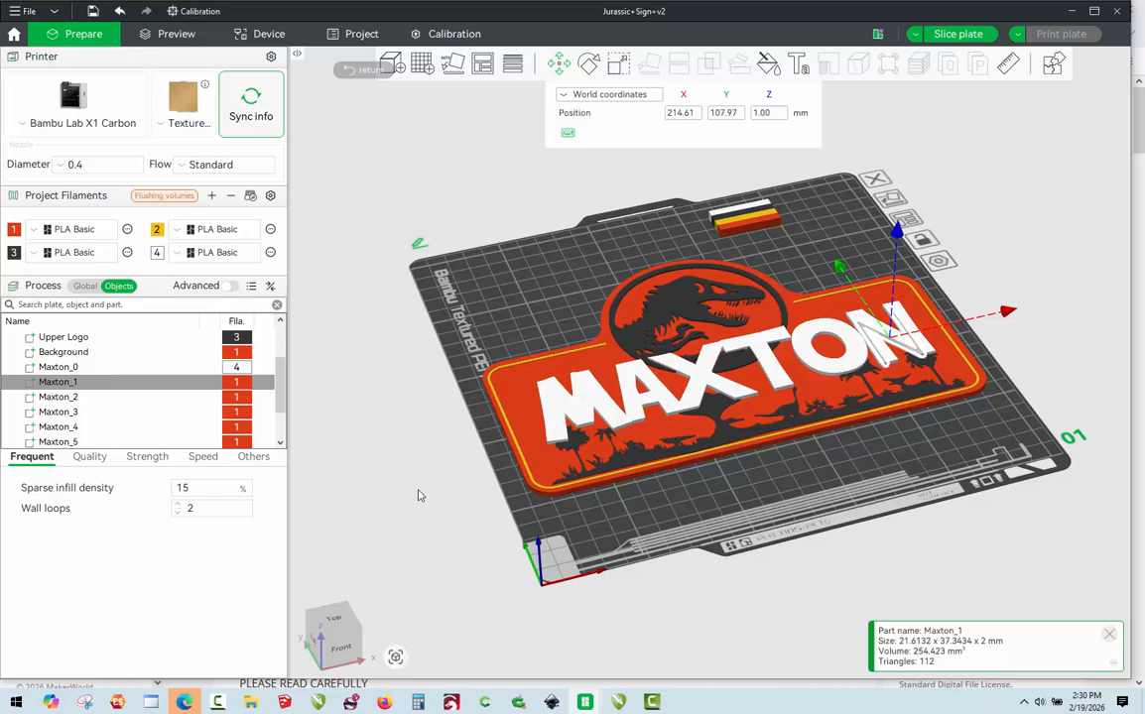
- Set the Z size of all six inner letter parts together to 1 mm
ctrl+click(69, 397)
ctrl+click(70, 411)
ctrl+click(69, 426)
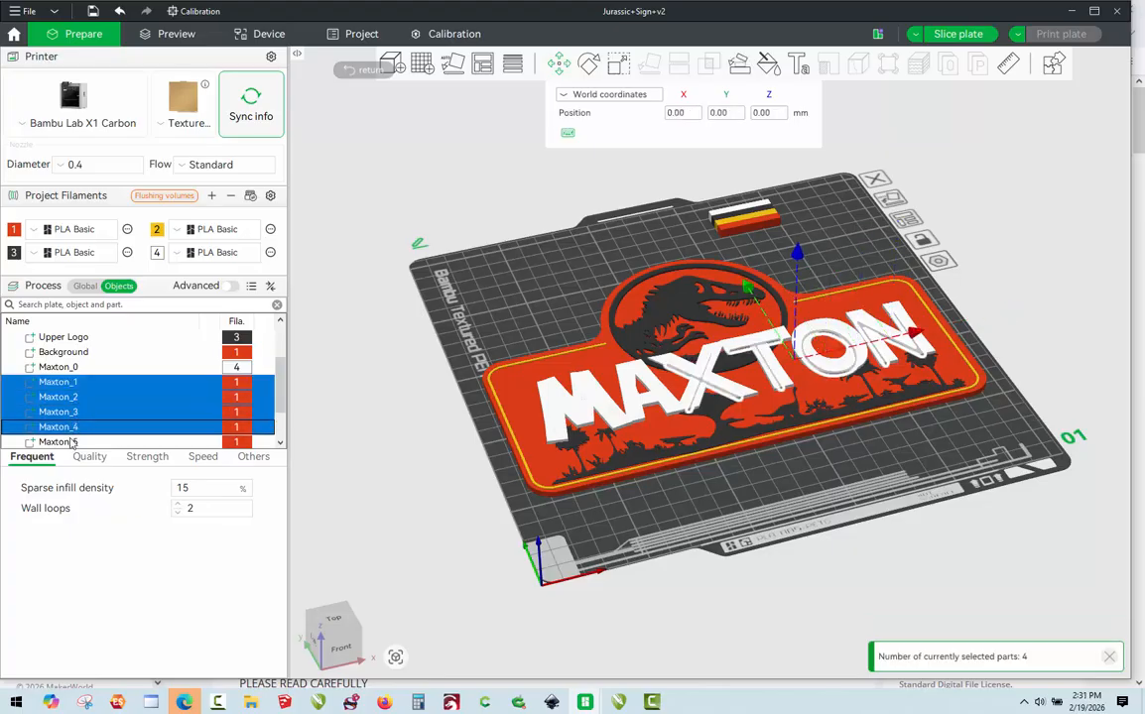
scroll(139, 436, down, 1)
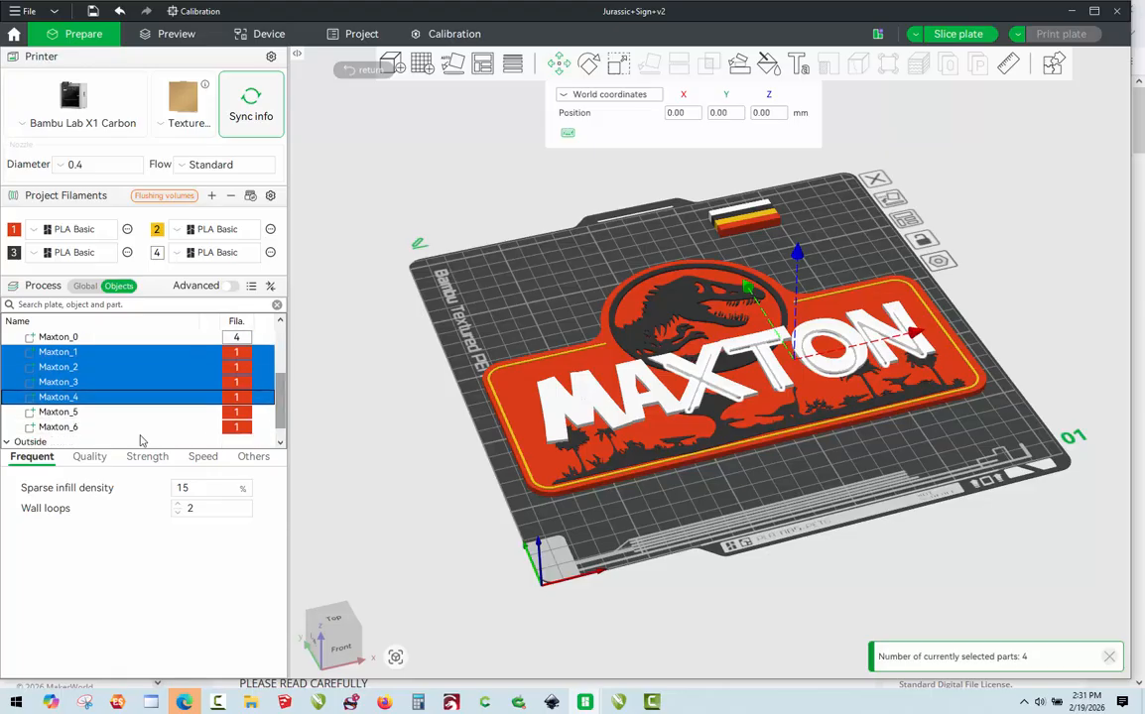
ctrl+click(70, 411)
ctrl+click(69, 426)
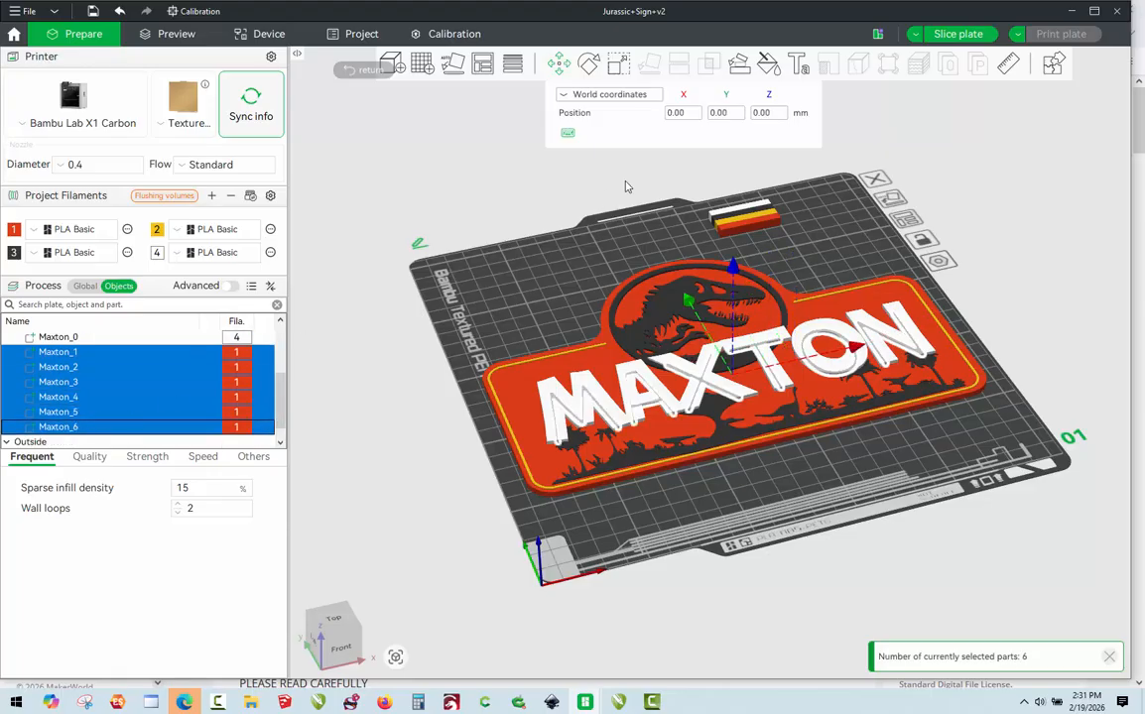
click(618, 64)
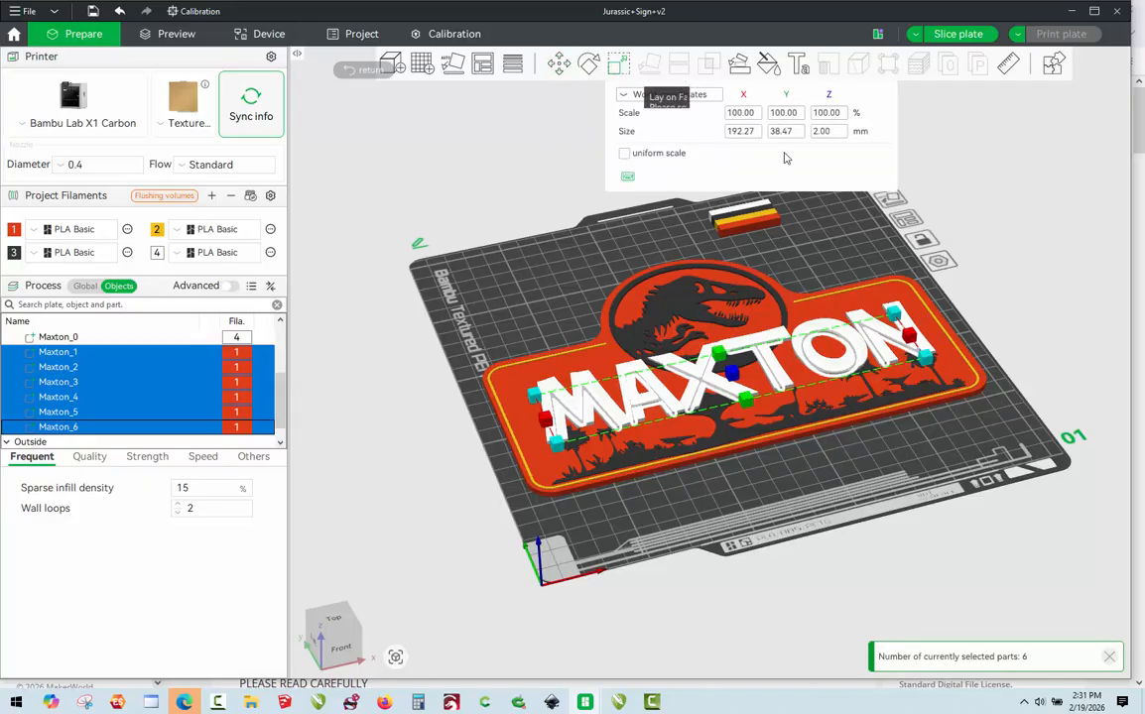
click(829, 131)
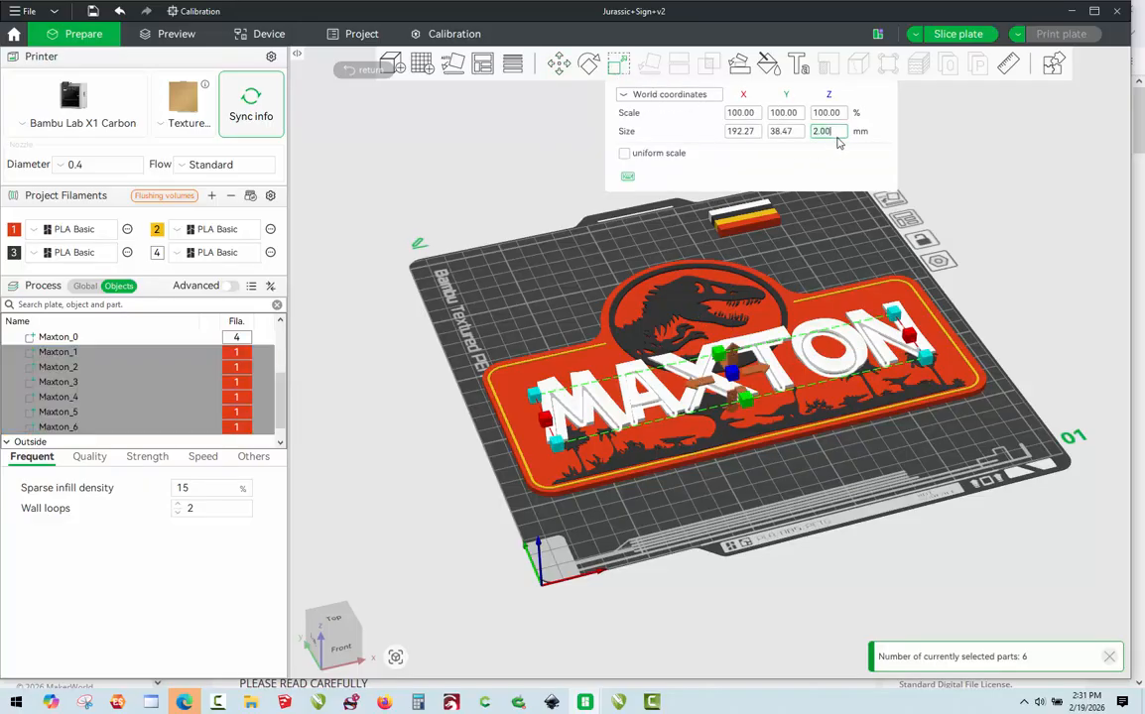
text(1)
key(Return)
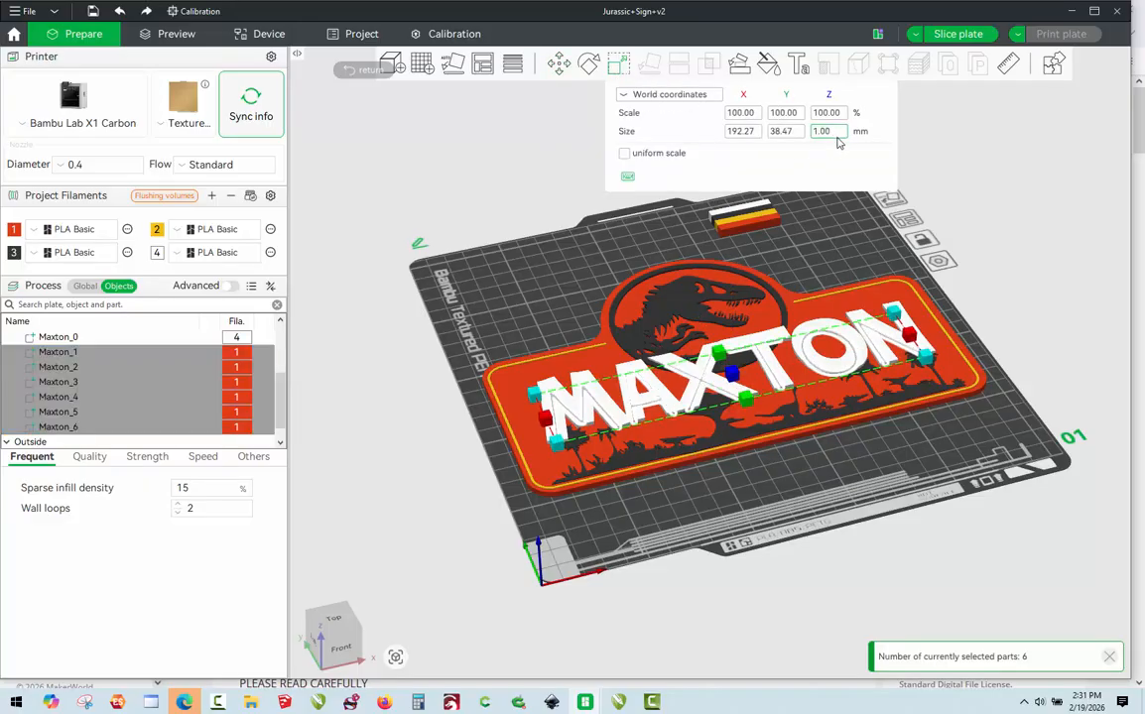
- Raise the six inner letter parts together by 4.5 mm along Z in world coordinates
click(58, 352)
click(59, 355)
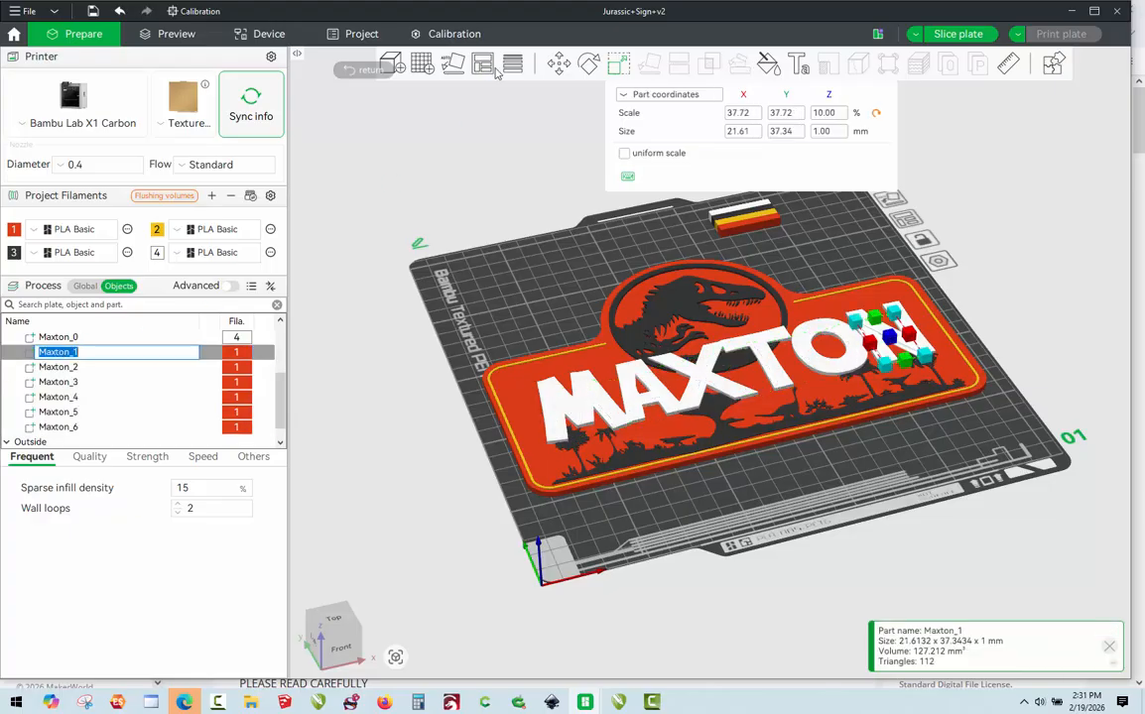
click(556, 67)
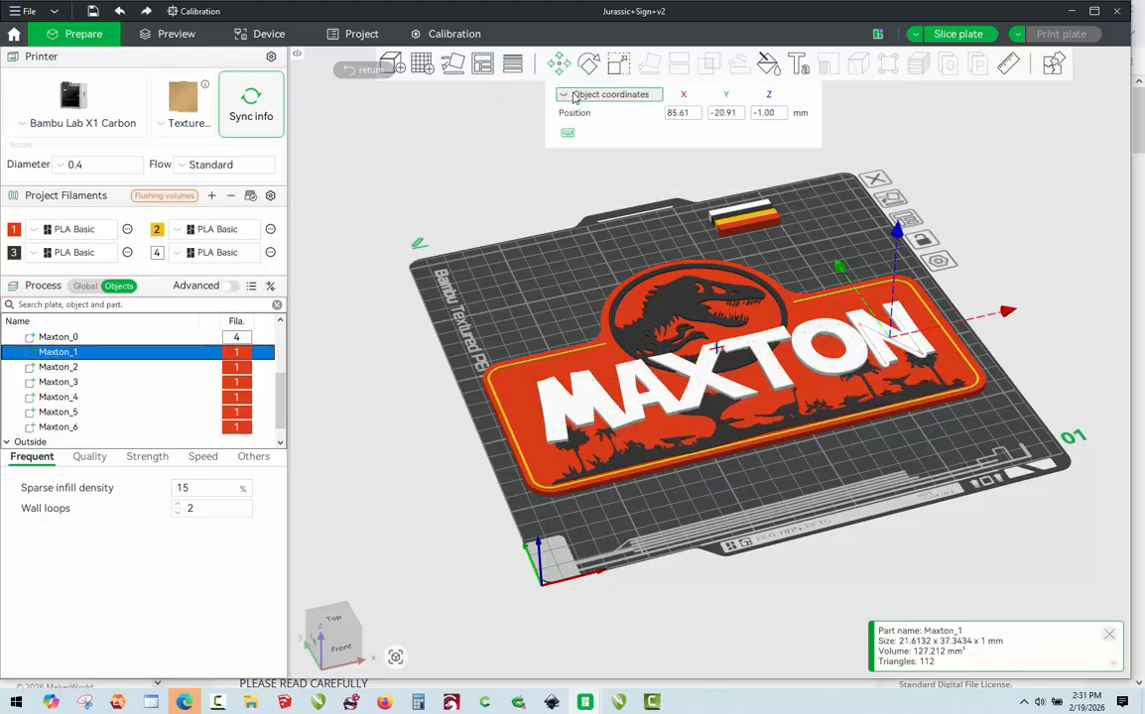
click(567, 96)
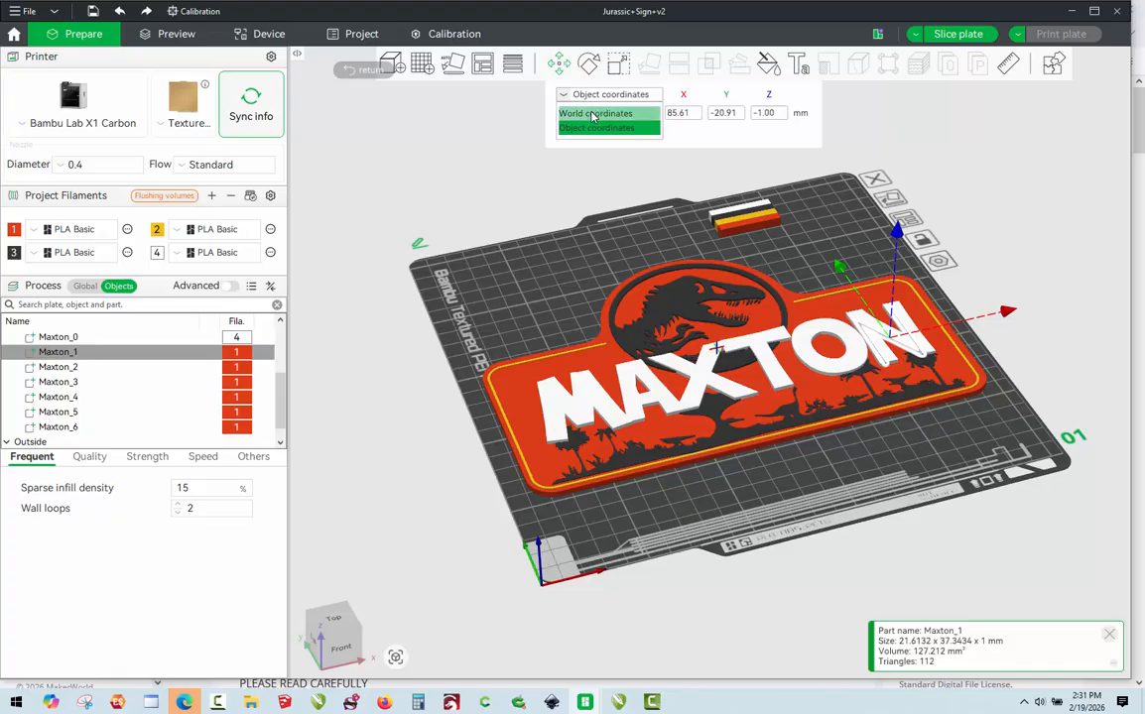
click(595, 112)
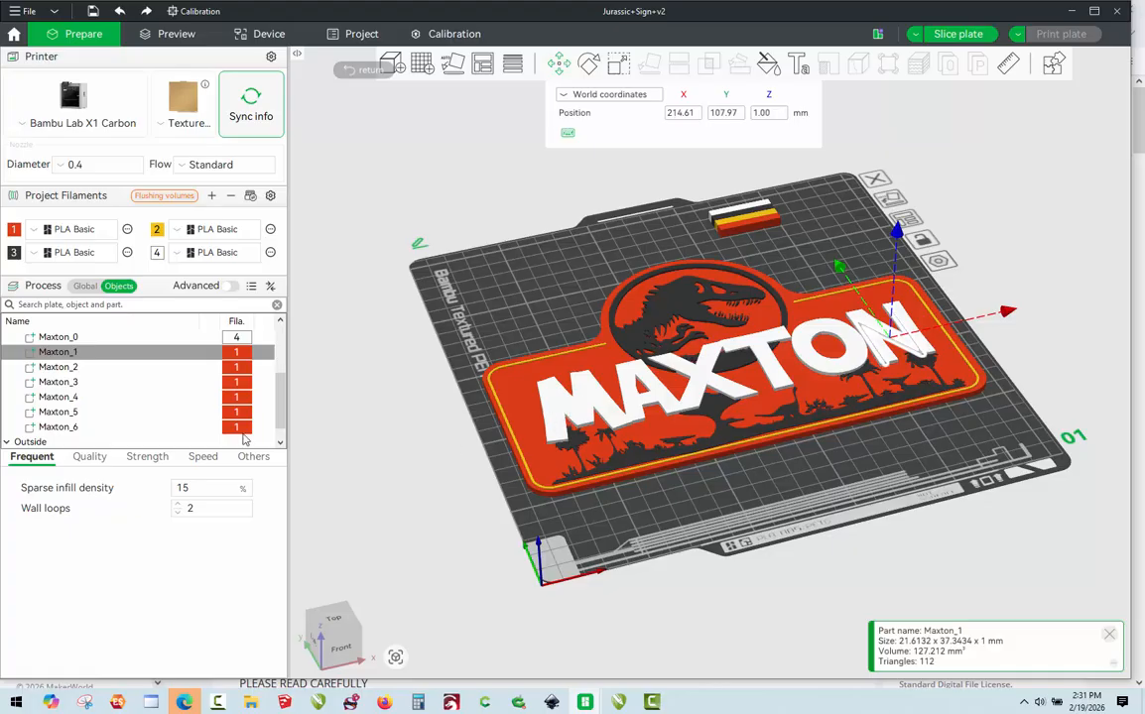
ctrl+click(57, 367)
ctrl+click(57, 397)
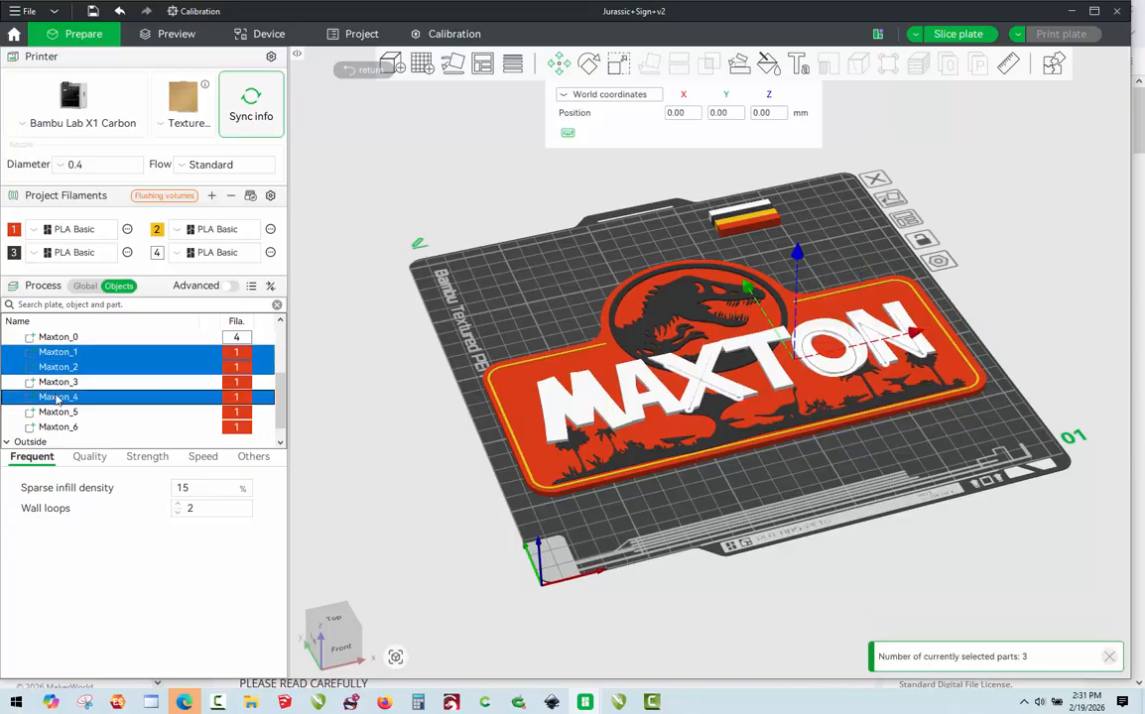
ctrl+click(59, 385)
ctrl+click(57, 414)
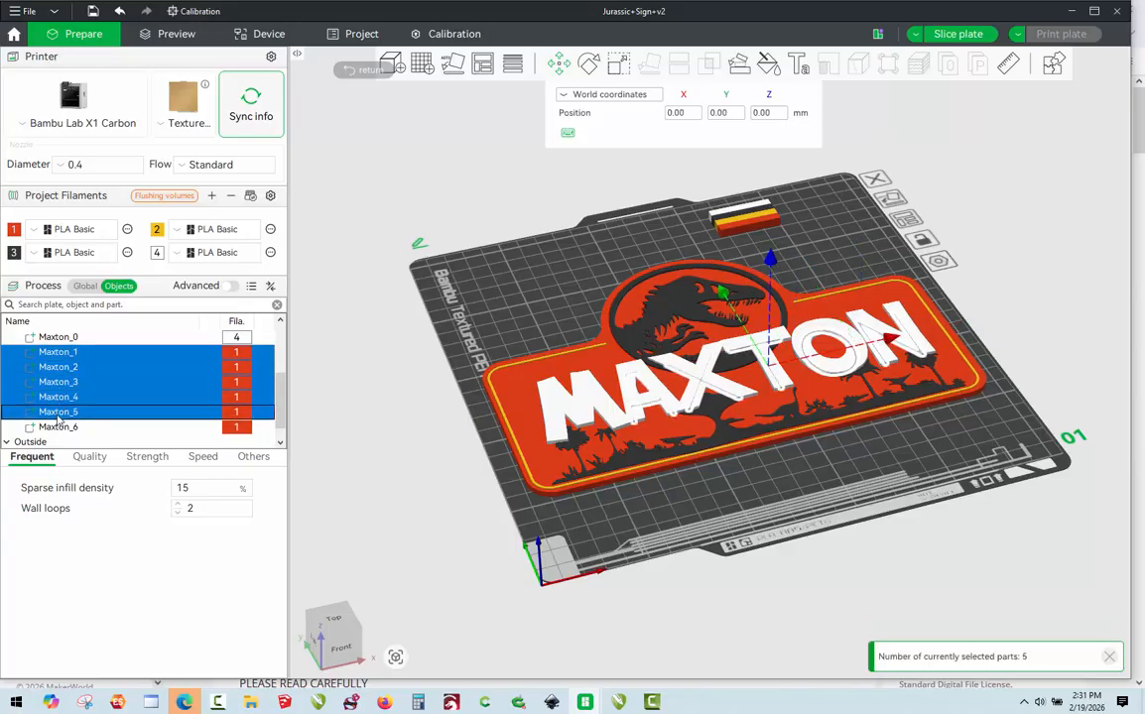
ctrl+click(59, 428)
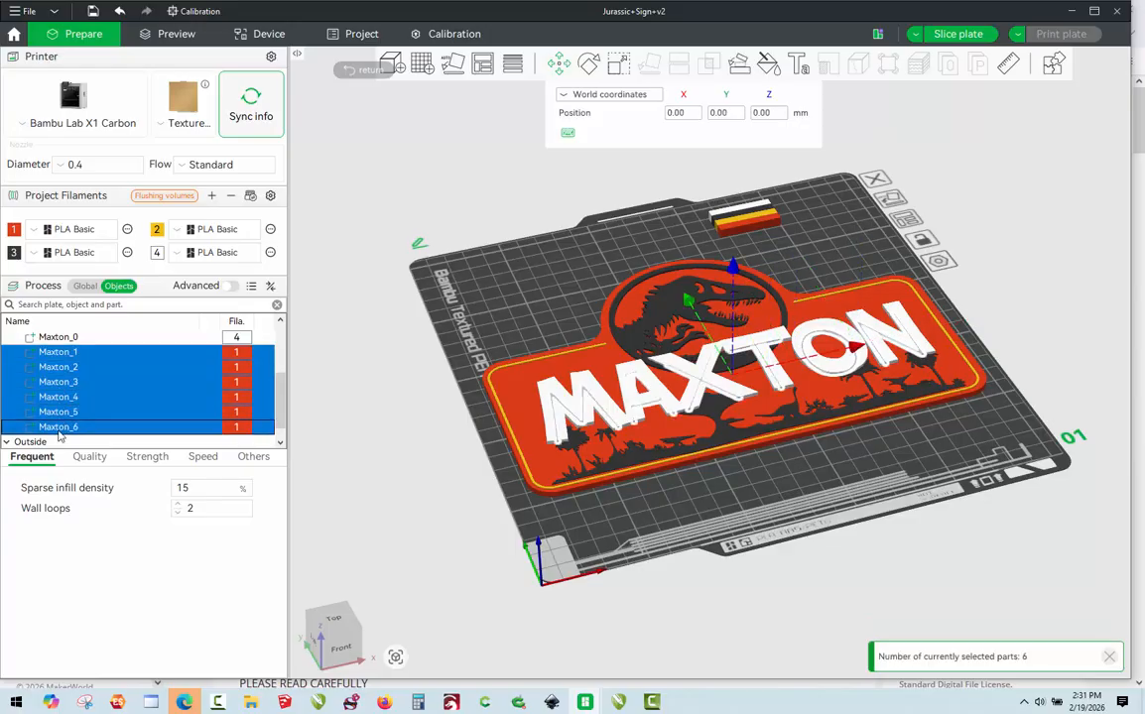
click(767, 112)
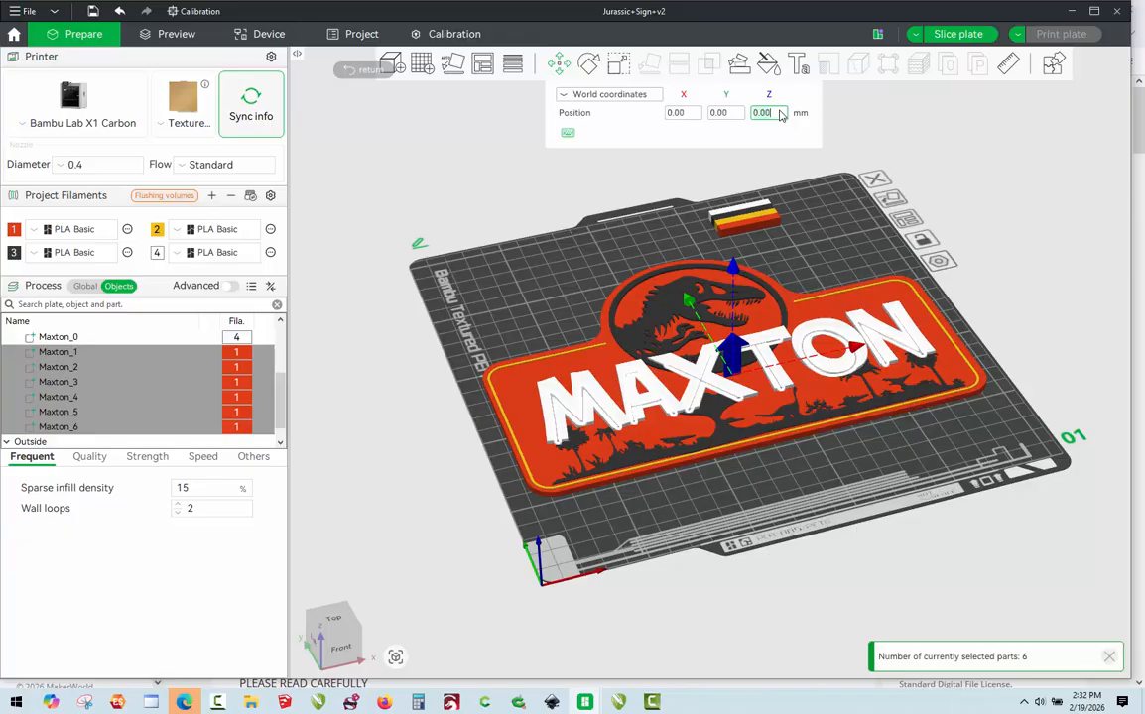
text(4.5)
key(Return)
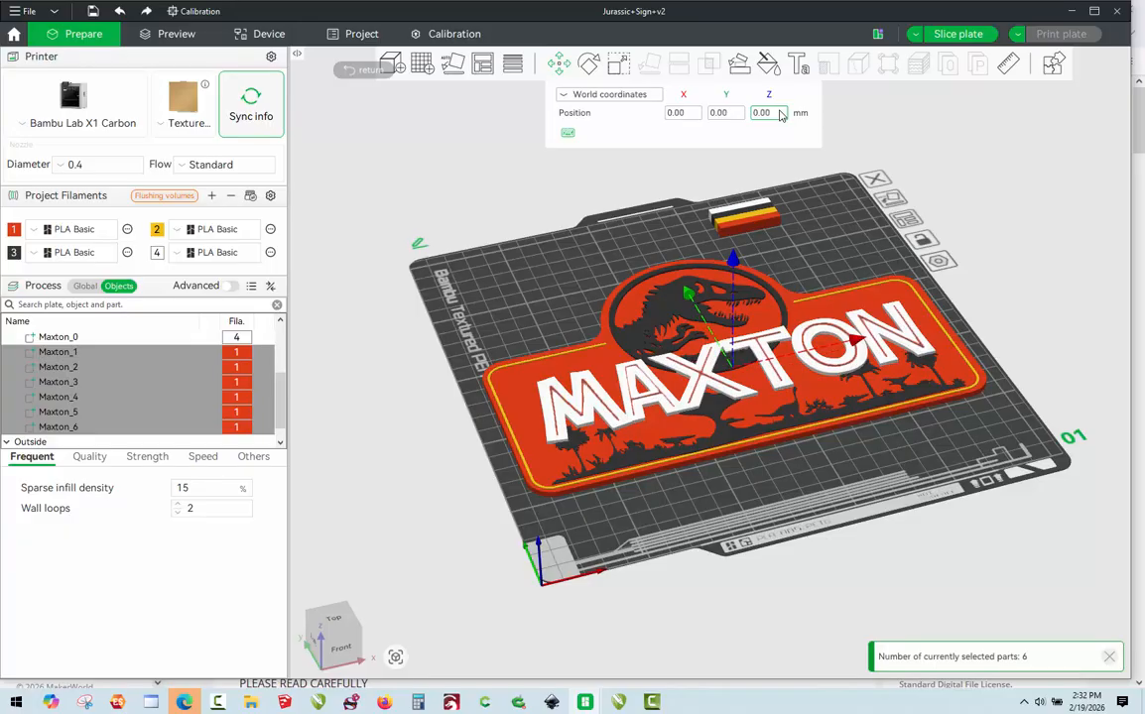
- Examine how the inner letters sit on the white lettering base, up close, from the front and from above
click(459, 500)
scroll(595, 511, up, 5)
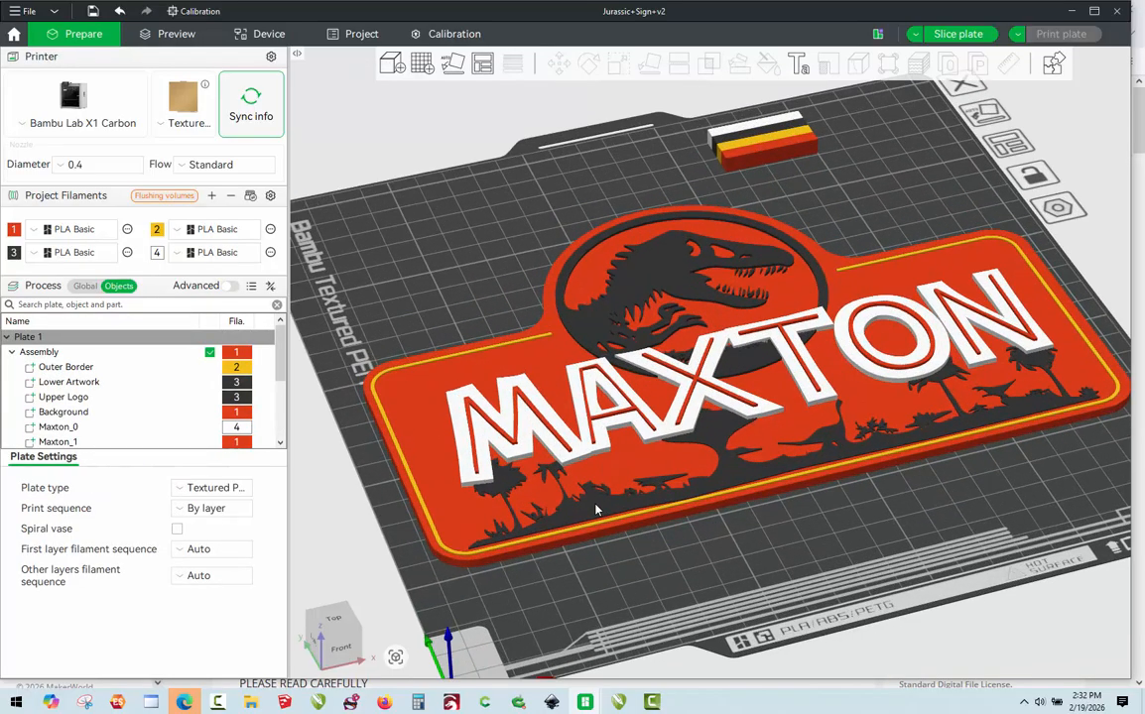
key(3)
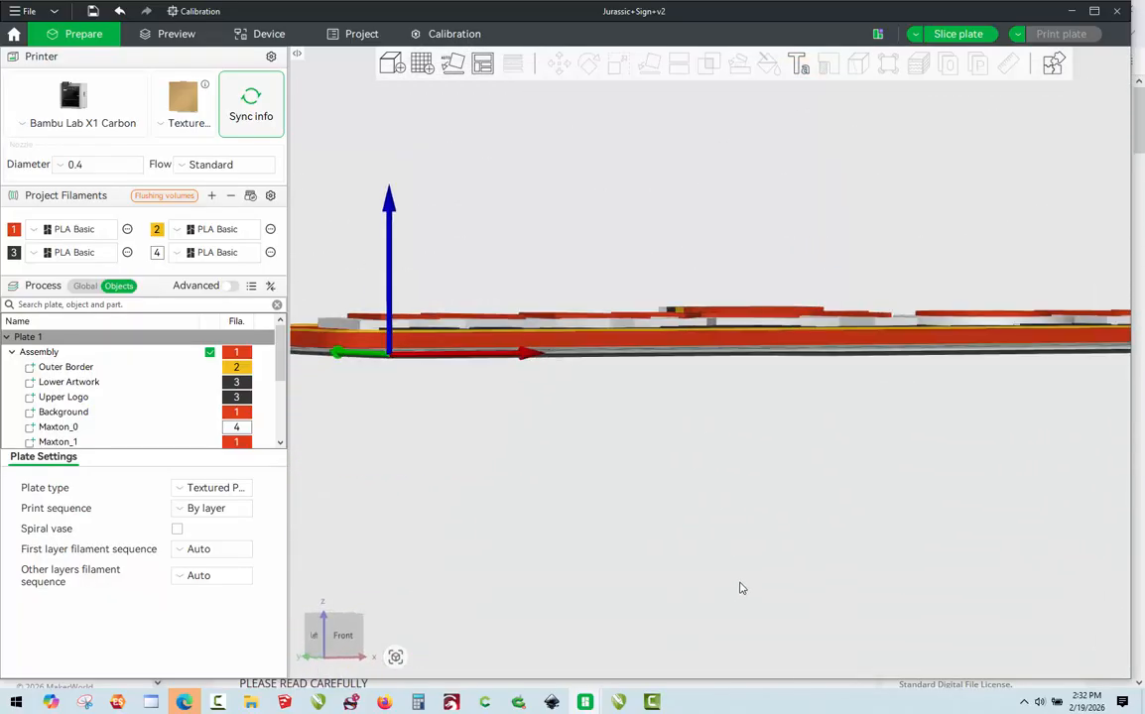
drag(739, 583, 736, 611)
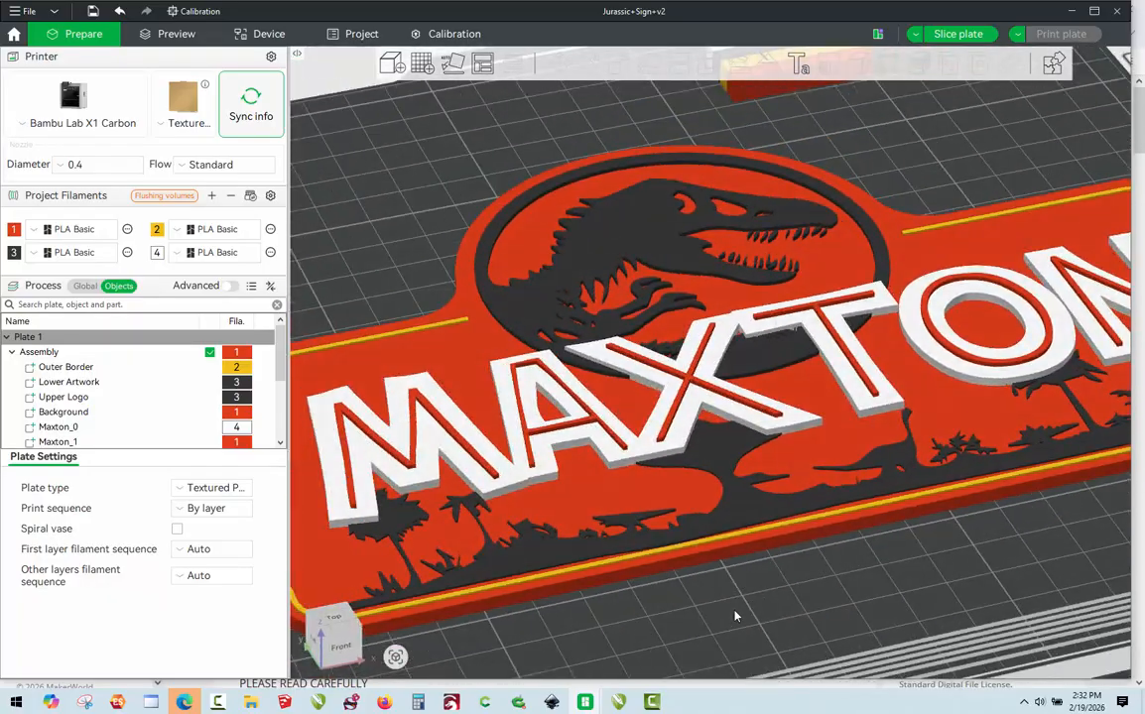
scroll(760, 360, down, 3)
drag(774, 514, 687, 472)
- Try filament 2 on the six inner letter parts, return them to filament 1, and clear the selection
scroll(72, 433, down, 3)
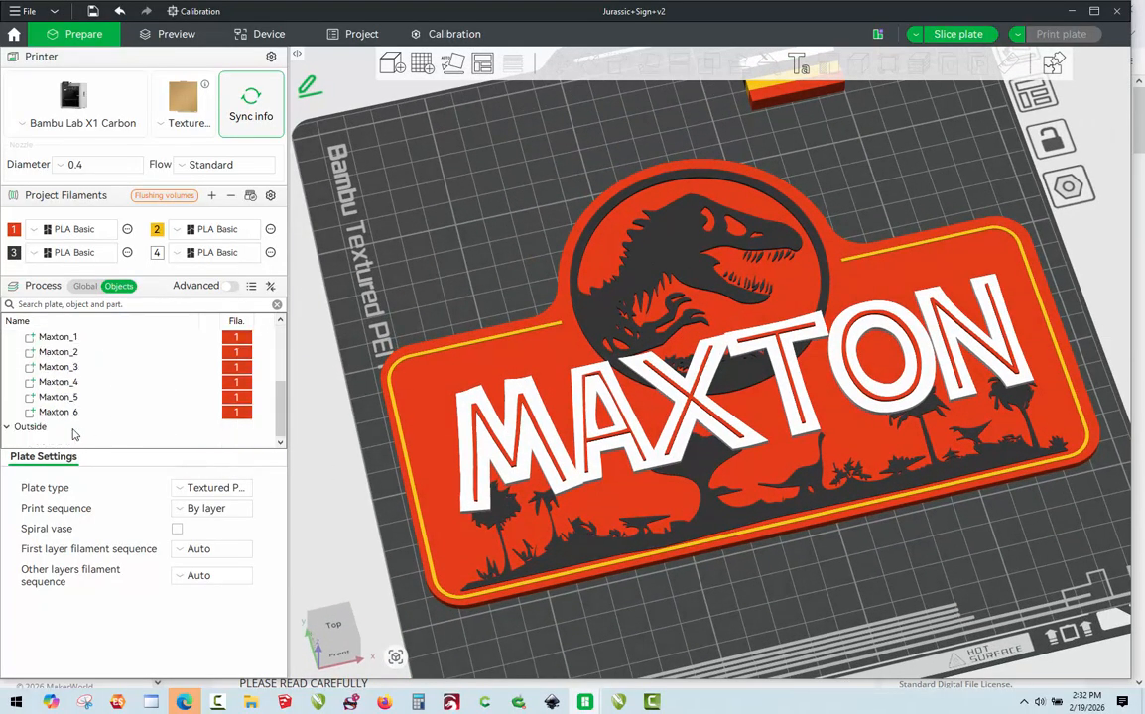
click(79, 413)
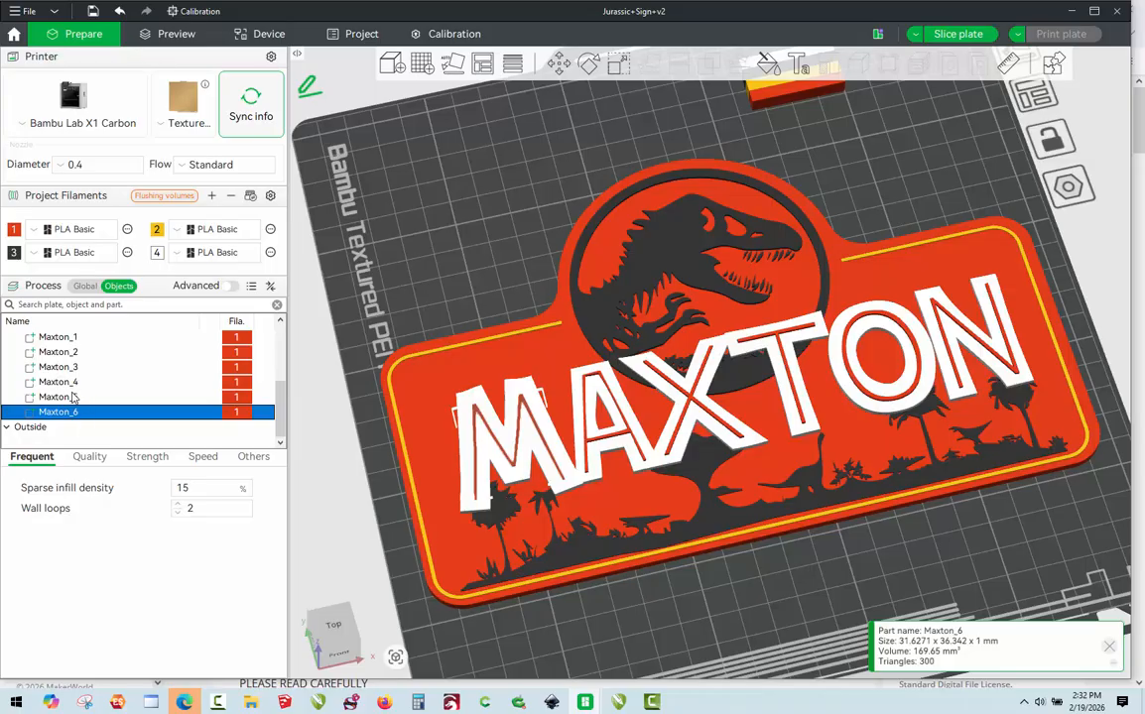
ctrl+click(73, 397)
ctrl+click(73, 380)
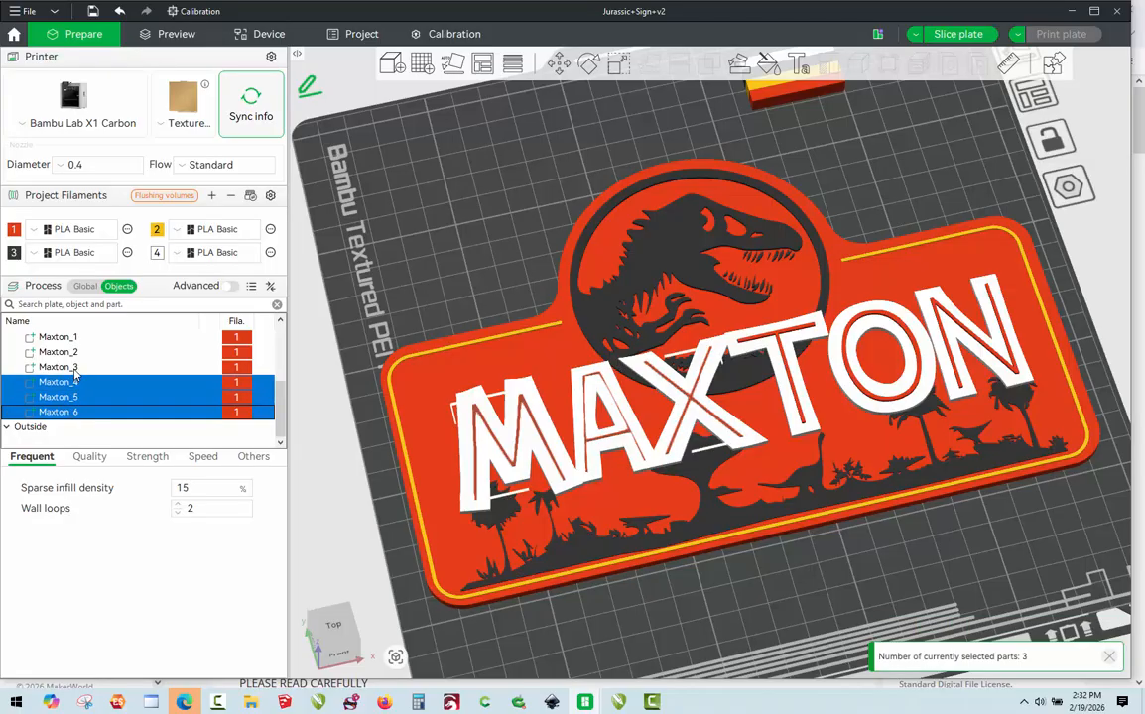
ctrl+click(74, 367)
ctrl+click(75, 352)
ctrl+click(78, 338)
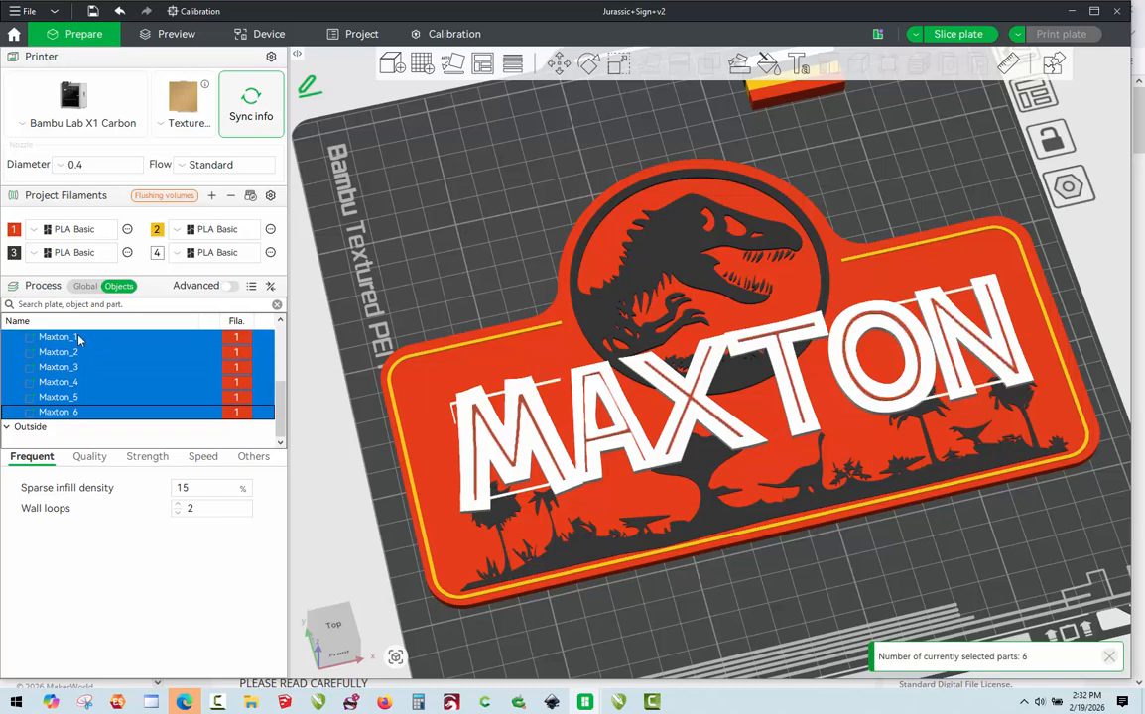
key(2)
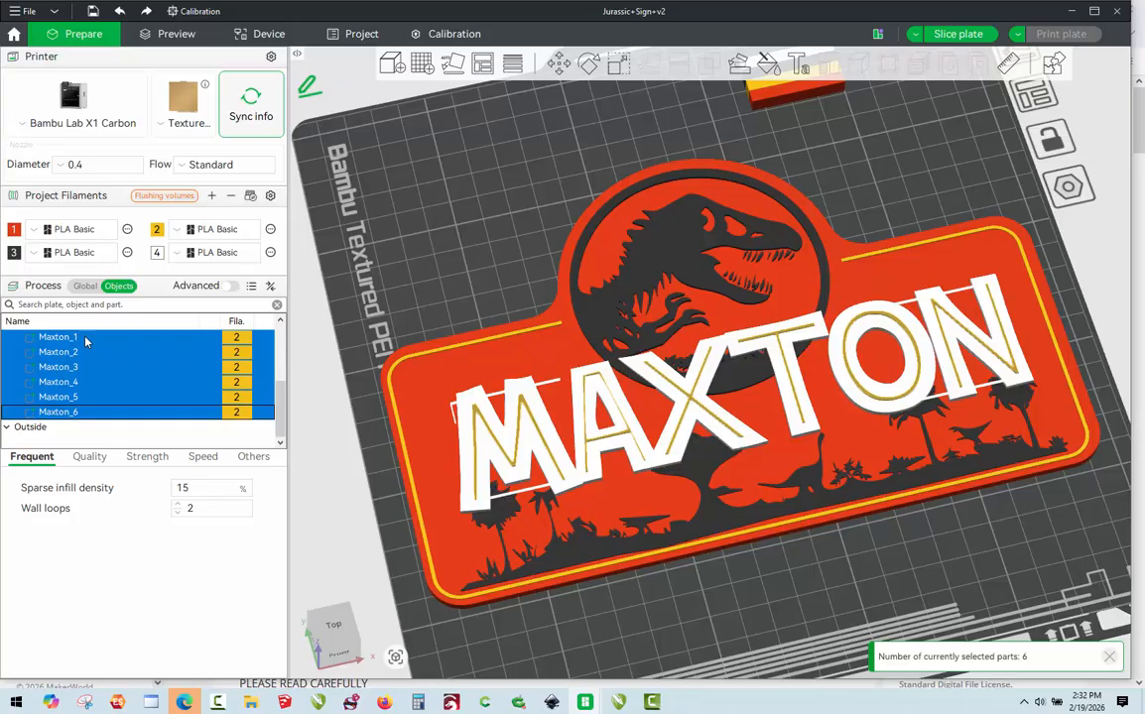
key(1)
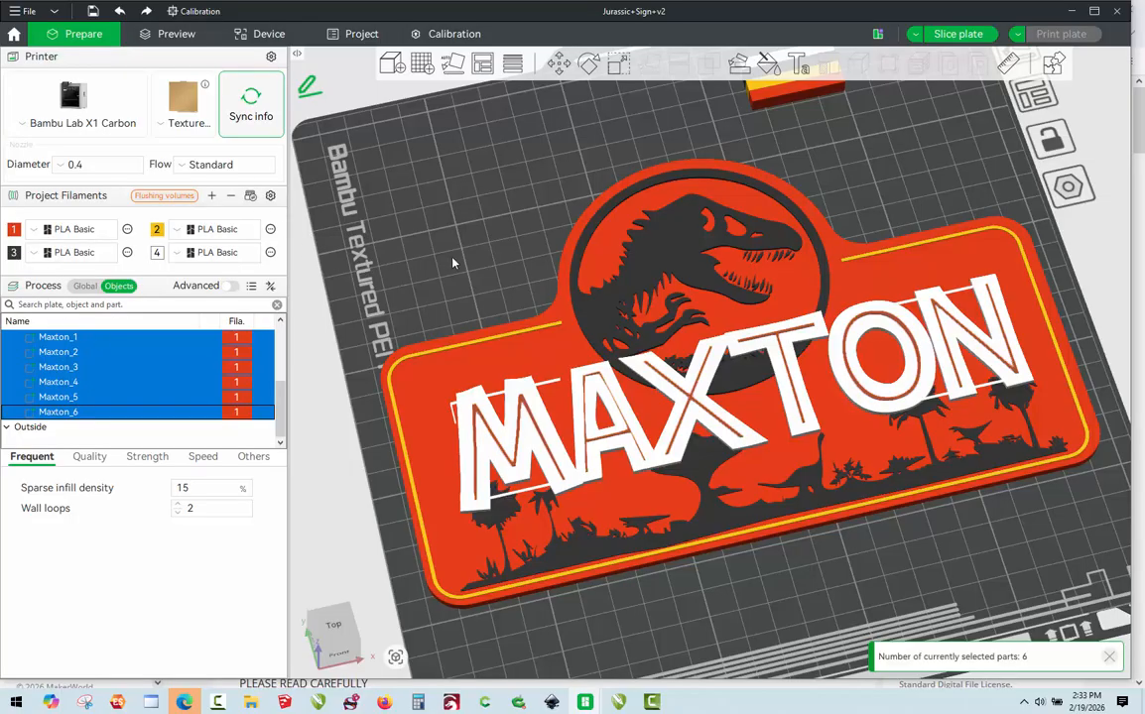
click(406, 231)
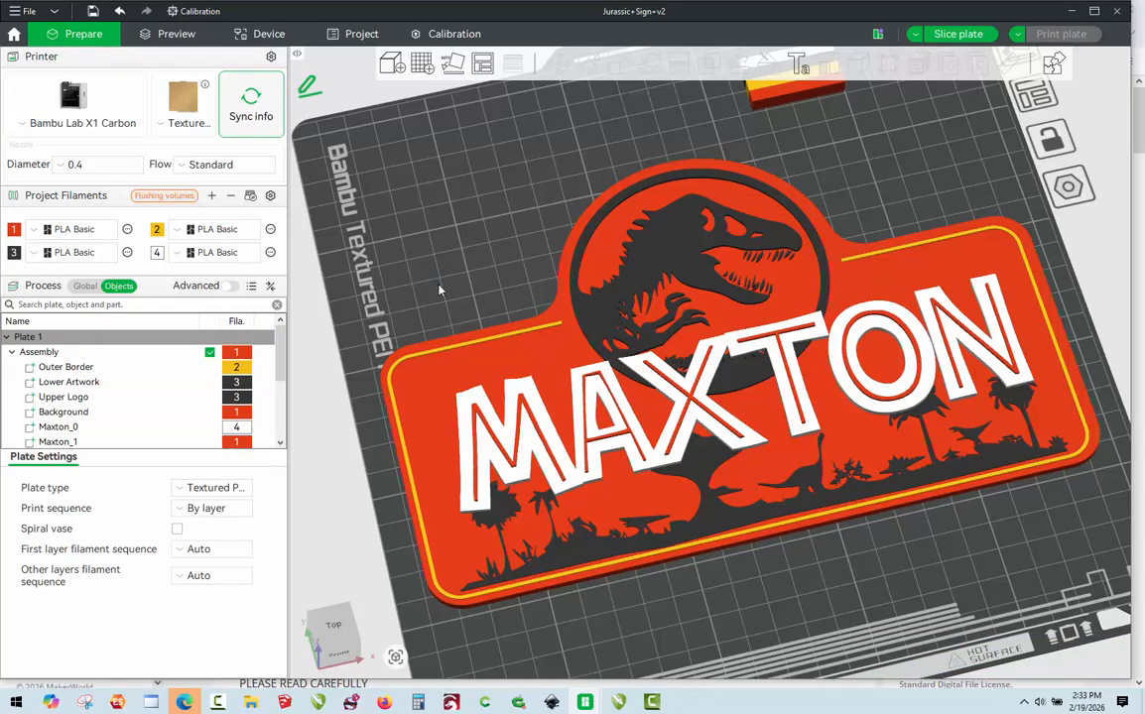
- Inspect the finished layered sign from several angles, ending with an edge-on front view of the layer heights
drag(679, 612, 685, 587)
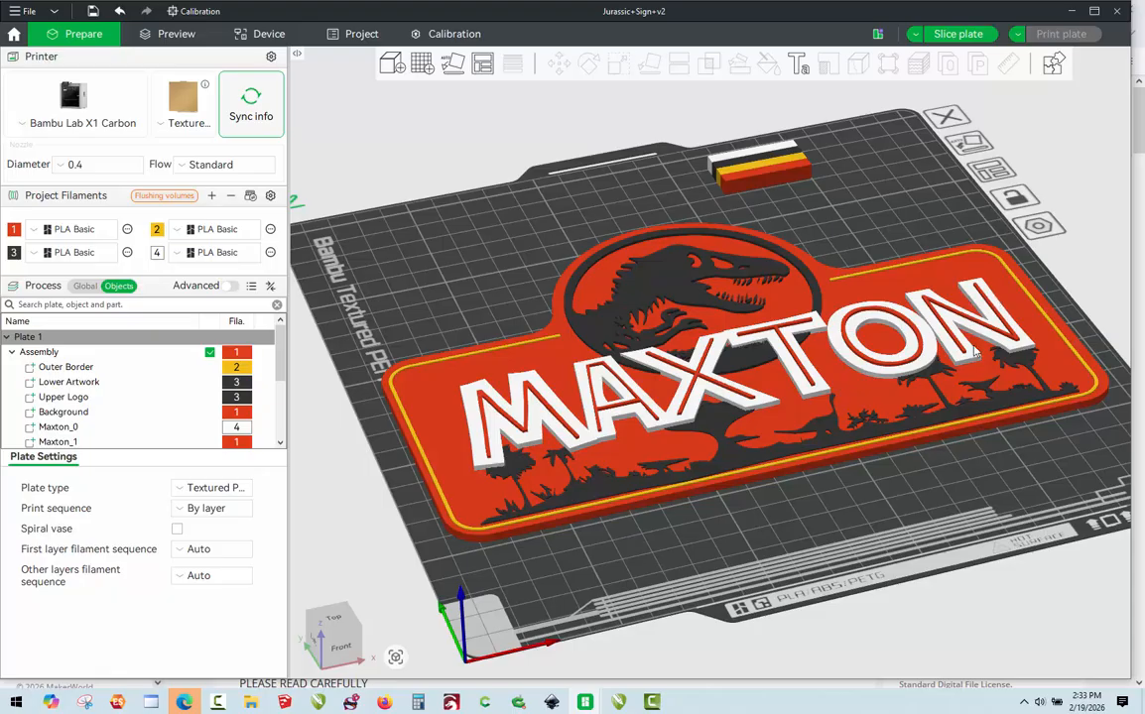
drag(889, 483, 884, 492)
scroll(746, 152, down, 2)
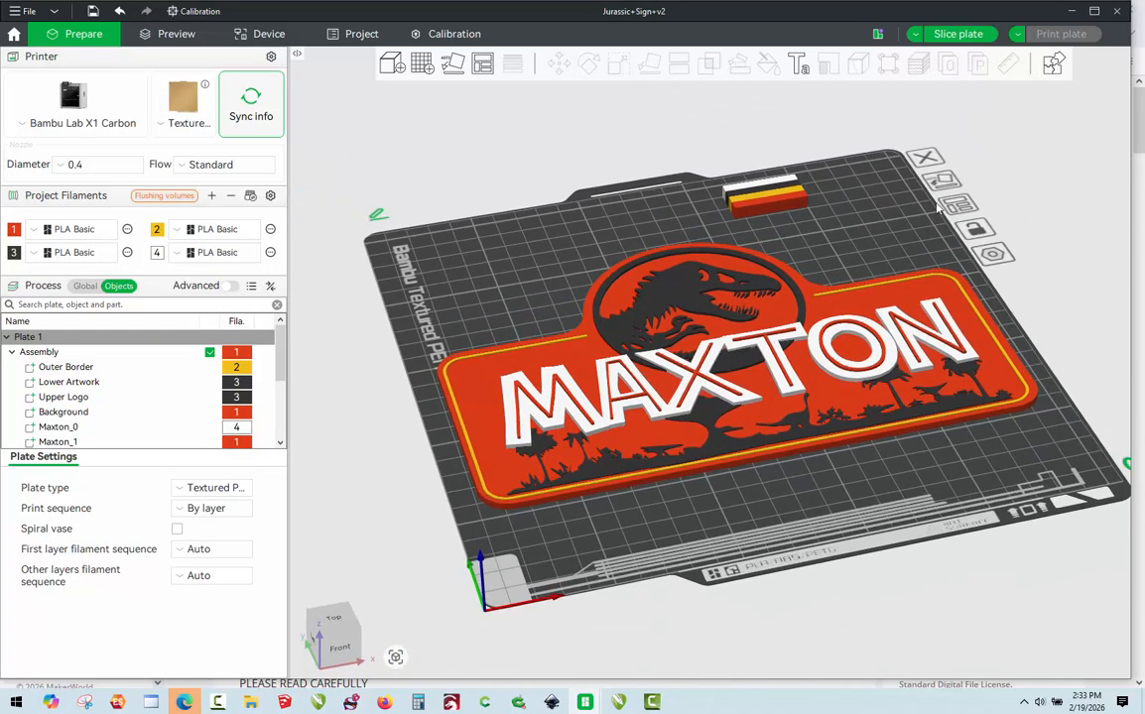
scroll(931, 267, up, 3)
mouse_move(942, 192)
mouse_down()
mouse_move(929, 194)
mouse_move(939, 193)
mouse_up()
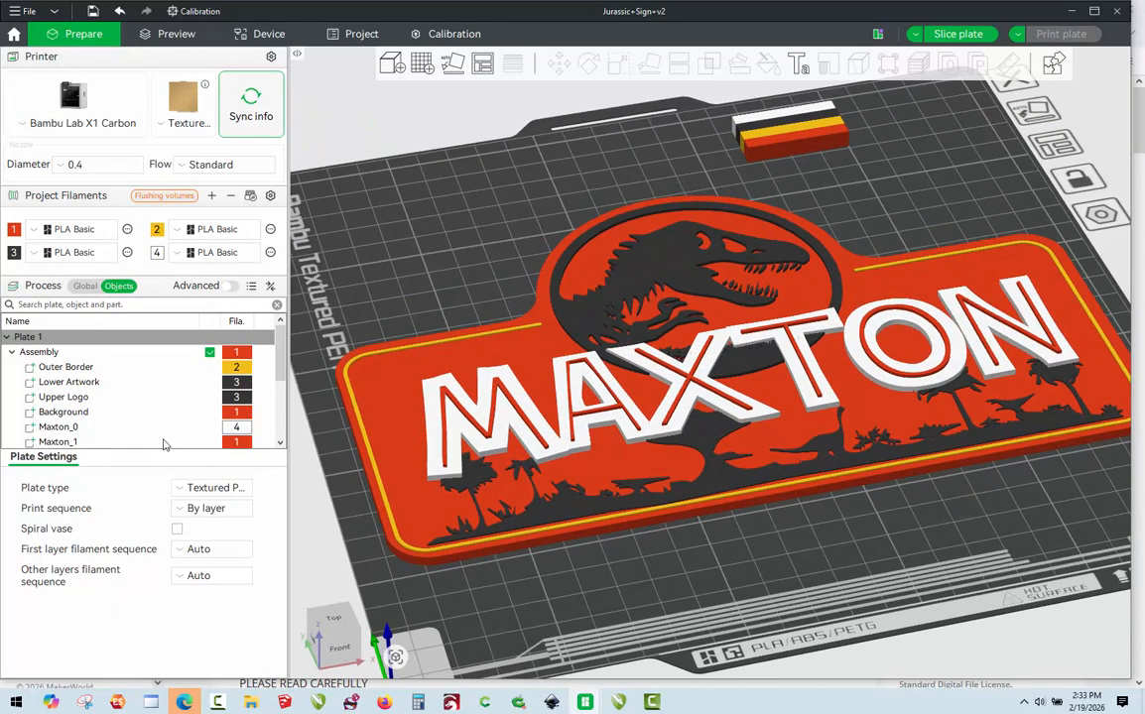
drag(792, 534, 797, 525)
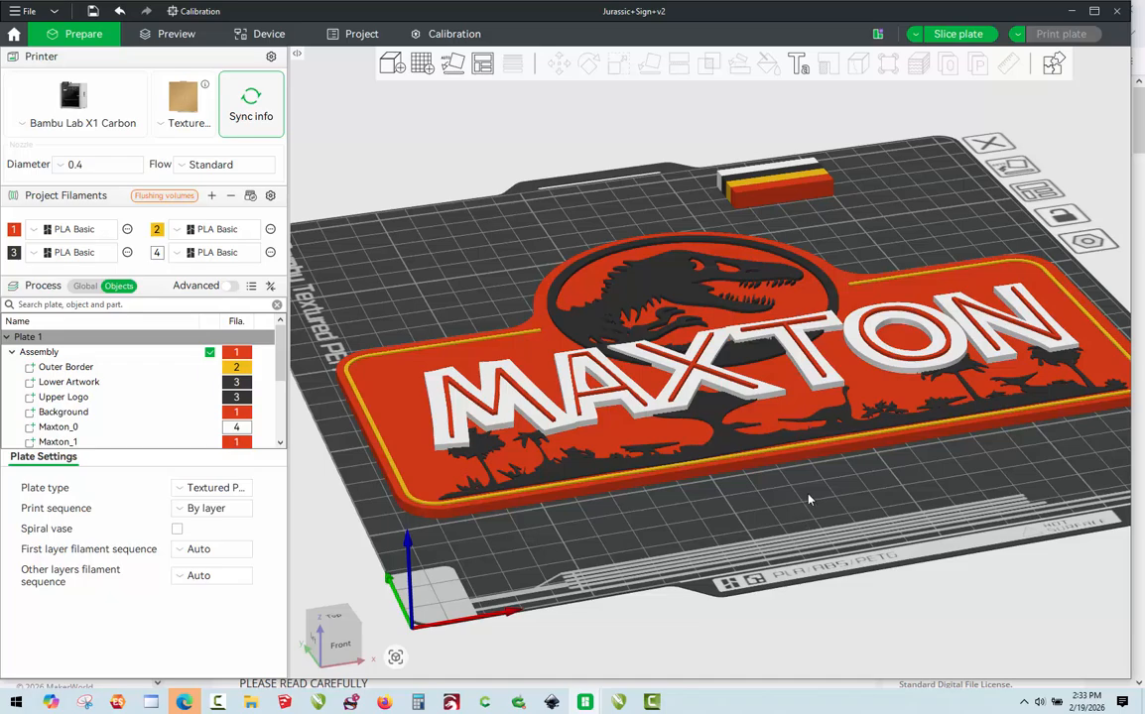
mouse_move(808, 494)
mouse_down()
mouse_move(811, 476)
mouse_move(813, 498)
mouse_up()
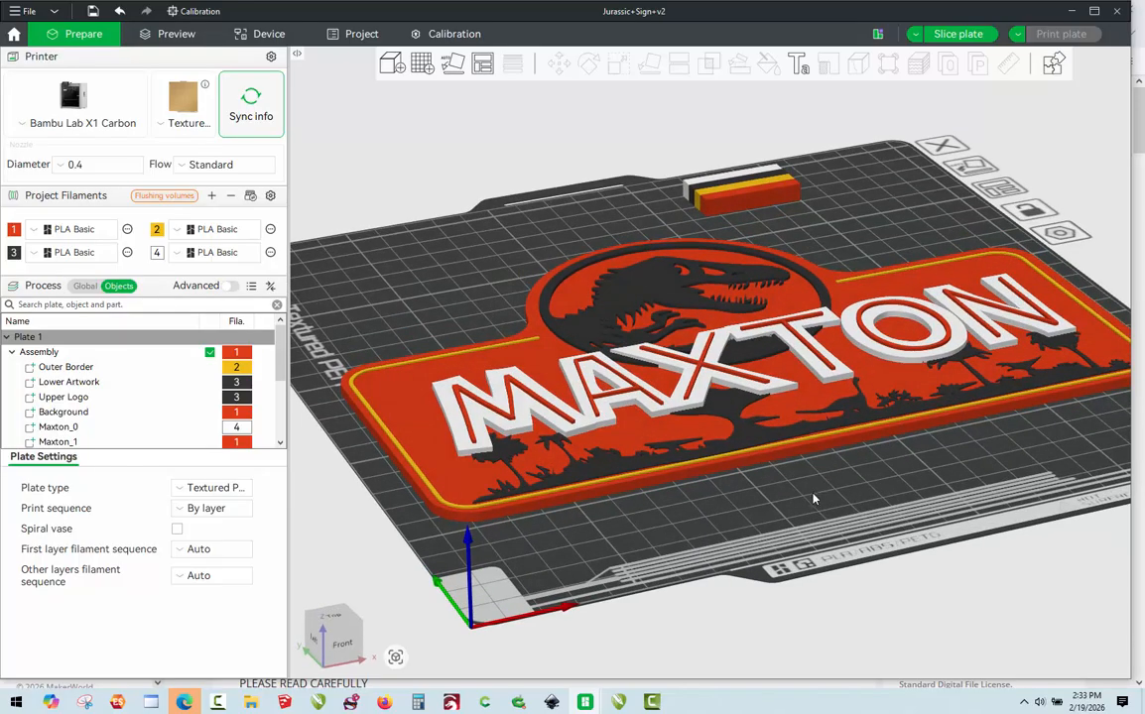
key(3)
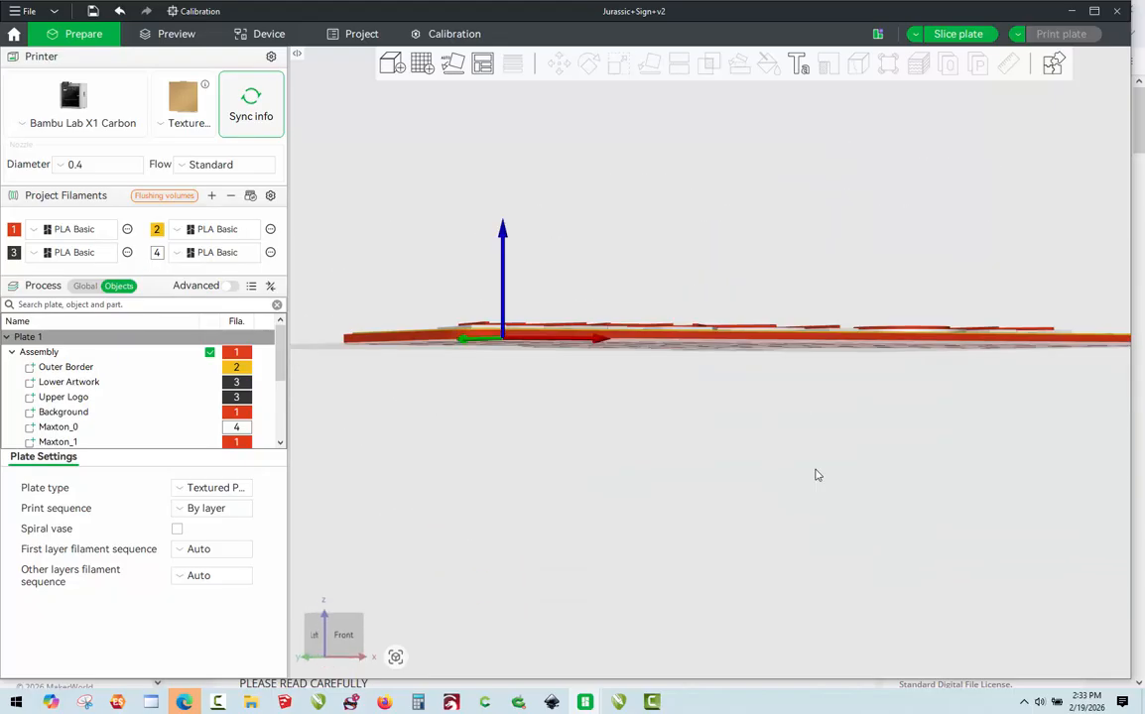
- Restore the default angled view of the plate and examine the finished MAXTON sign as a whole from above
key(0)
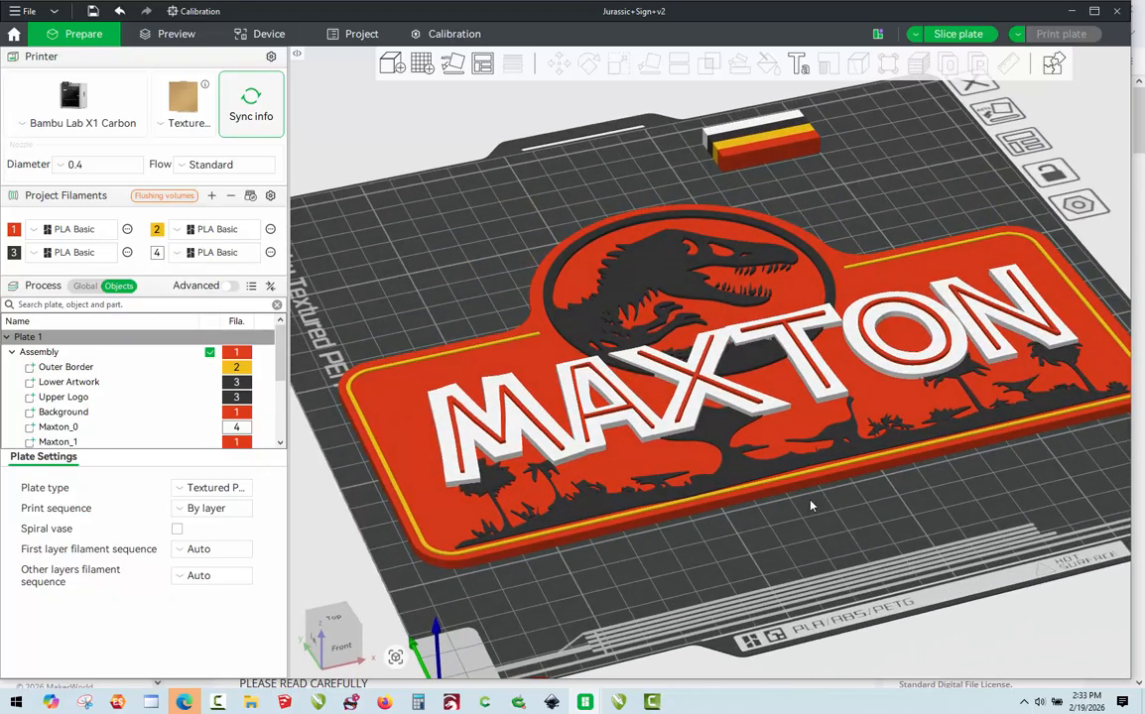
scroll(811, 503, down, 2)
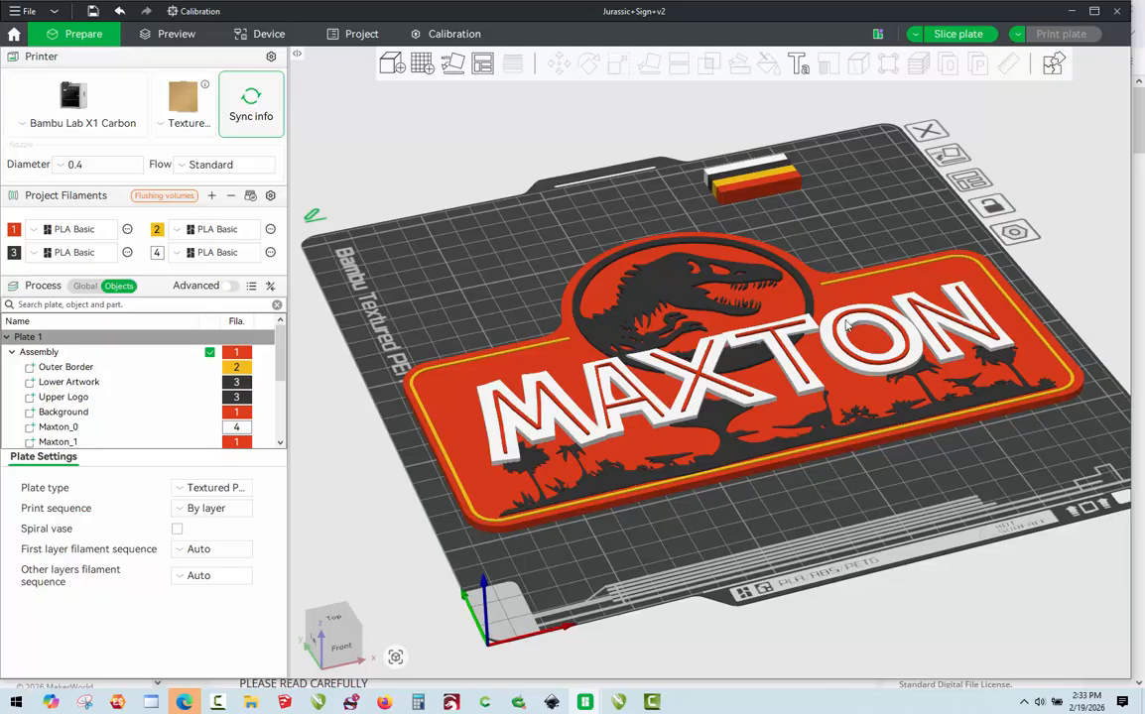
mouse_move(832, 245)
mouse_down()
mouse_move(826, 270)
mouse_move(830, 259)
mouse_up()
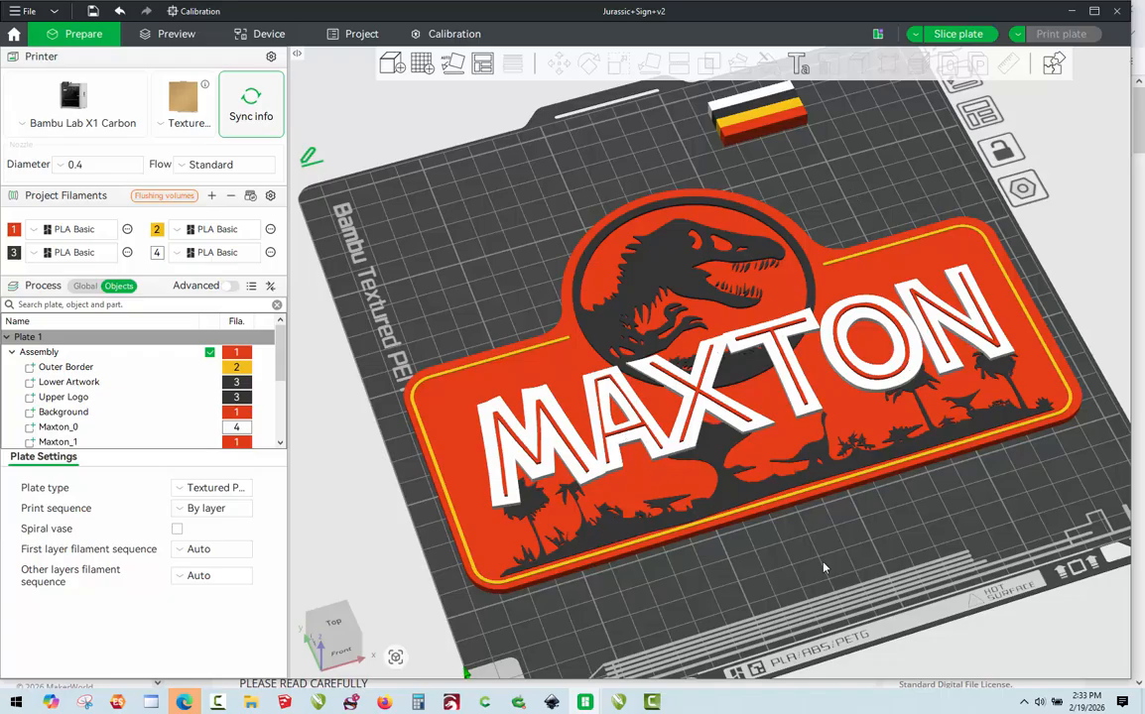
drag(834, 543, 533, 546)
- Switch to Firefox and review the MakerWorld door sign description's instructions for loading and scaling the individual letters
click(384, 702)
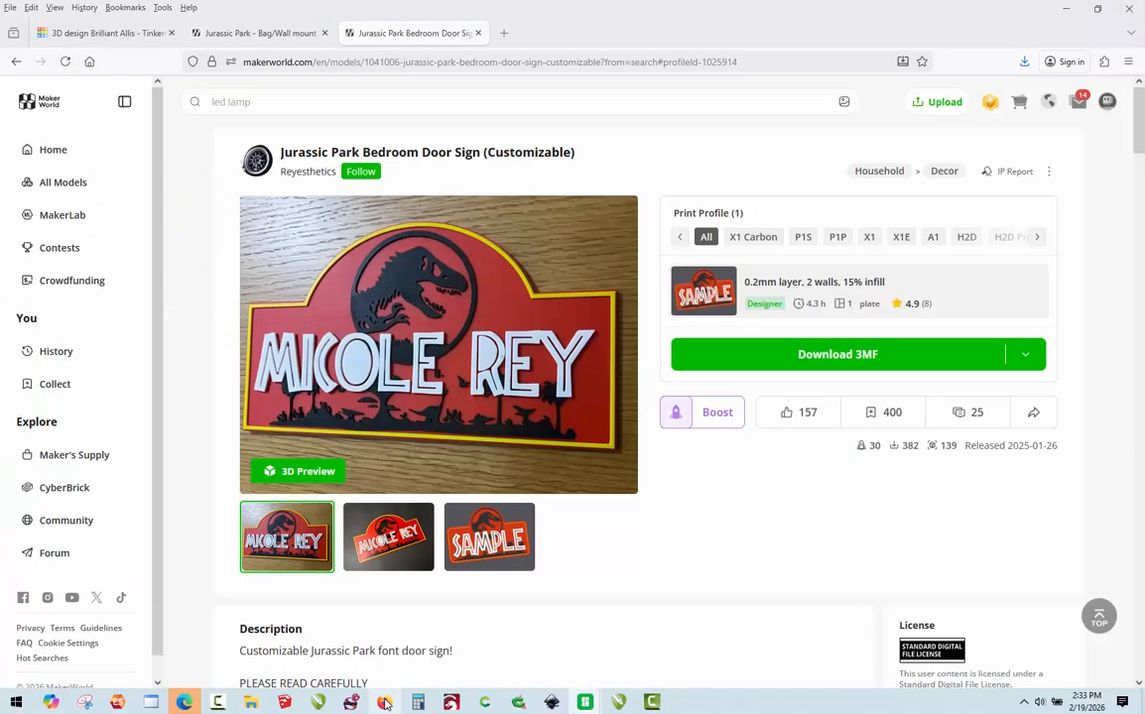
scroll(559, 582, down, 5)
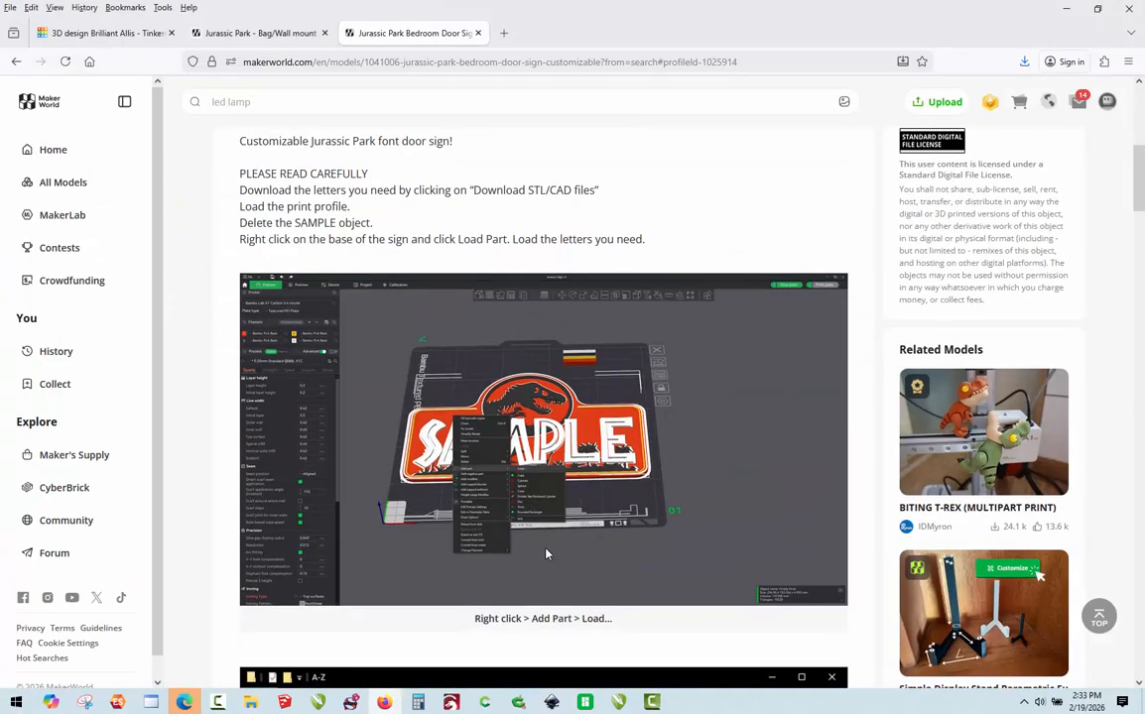
scroll(528, 493, down, 5)
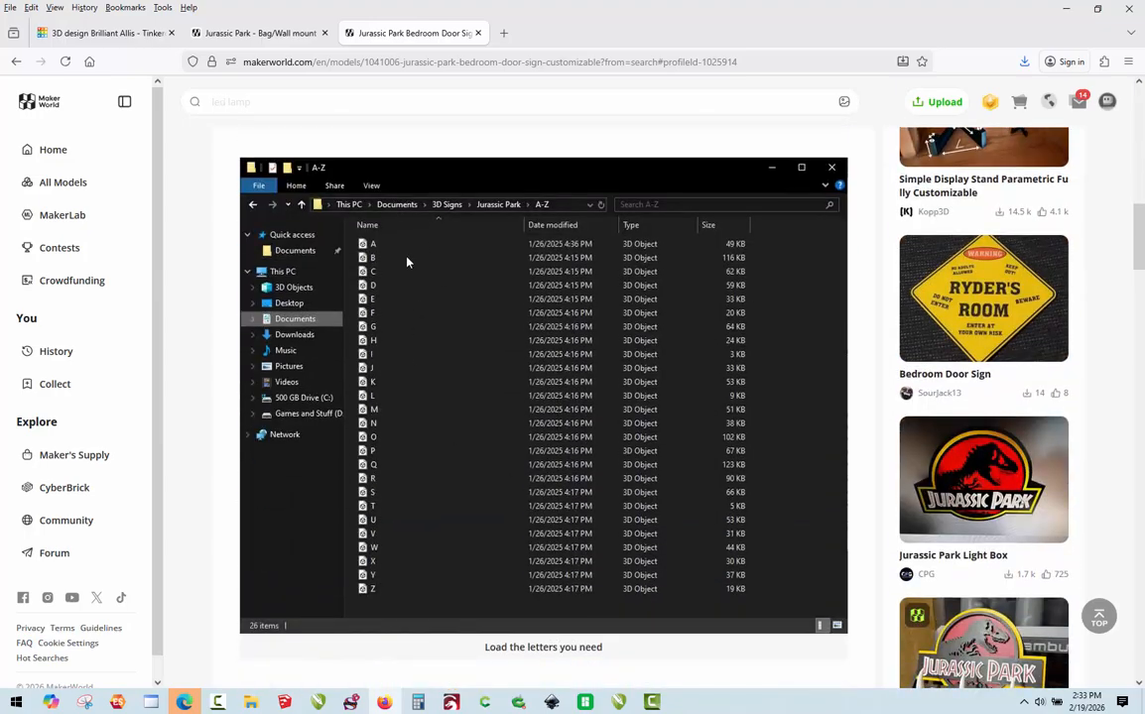
scroll(440, 524, down, 5)
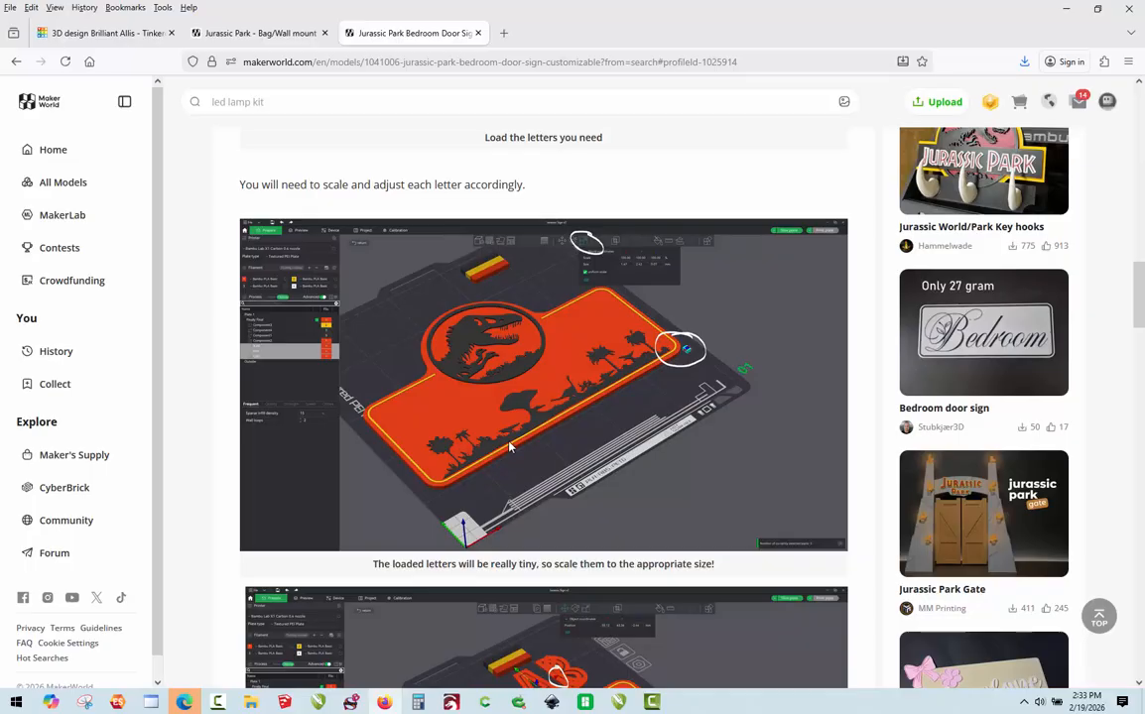
scroll(683, 440, up, 10)
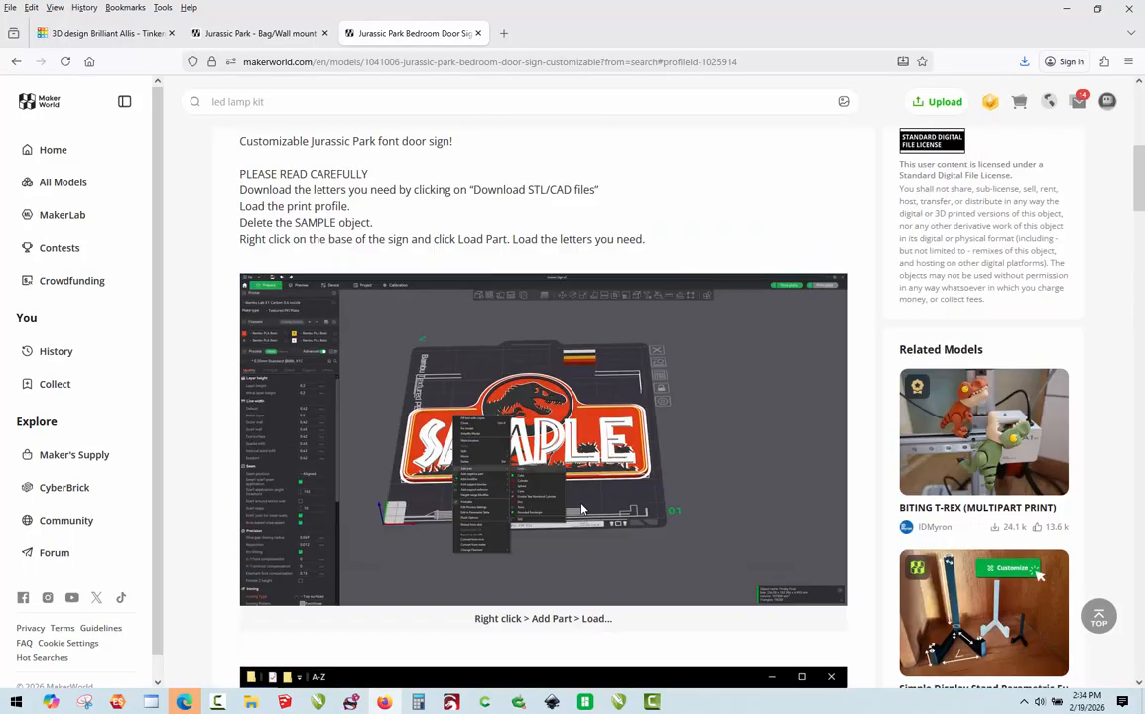
mouse_move(585, 701)
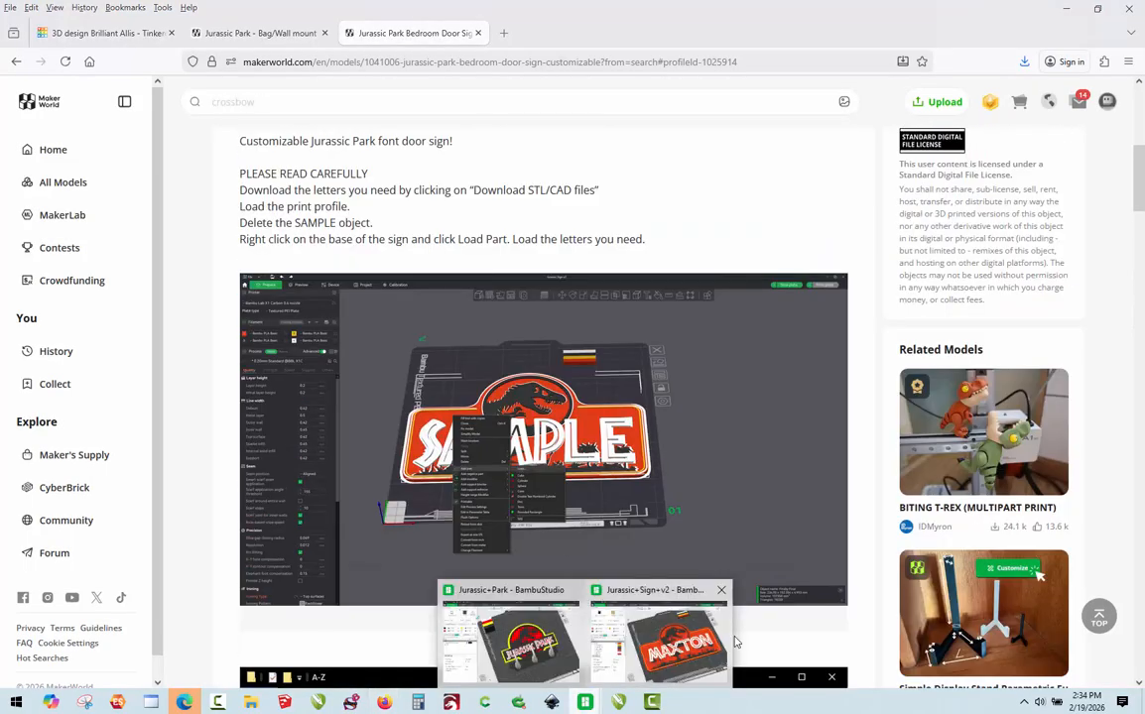